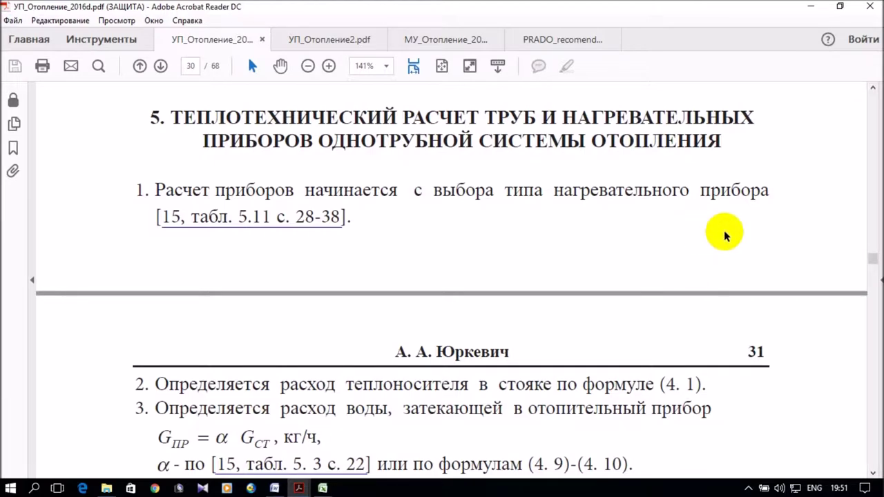
- Review the section 5 heating-device calculation formulas, and view Tables 4.9–4.12 in УП_Отопление2.pdf
scroll(728, 245, down, 10)
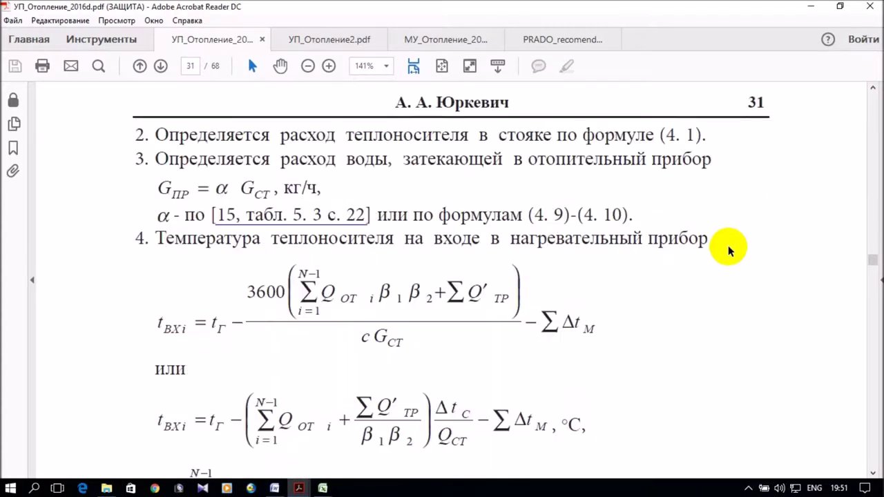
scroll(727, 246, down, 13)
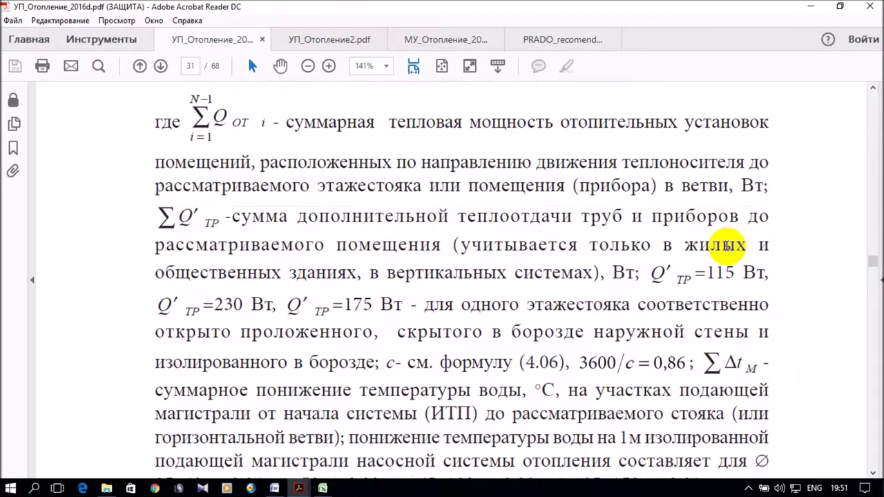
scroll(727, 245, down, 13)
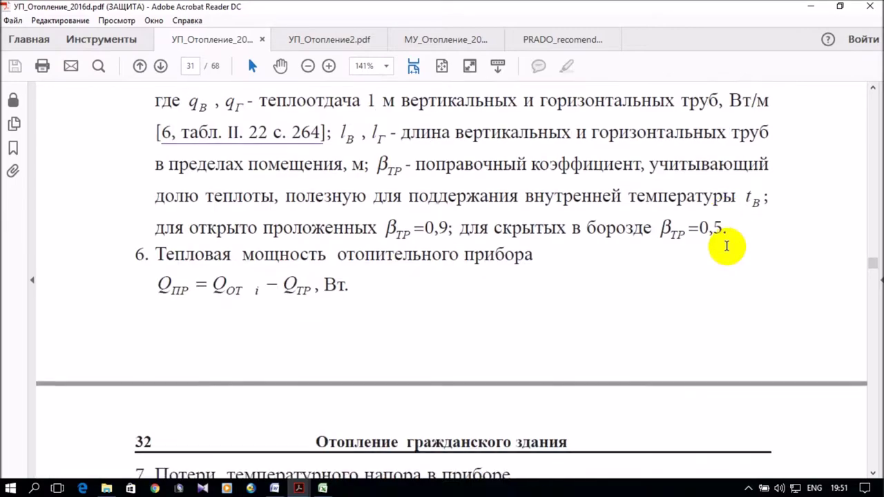
scroll(728, 250, down, 15)
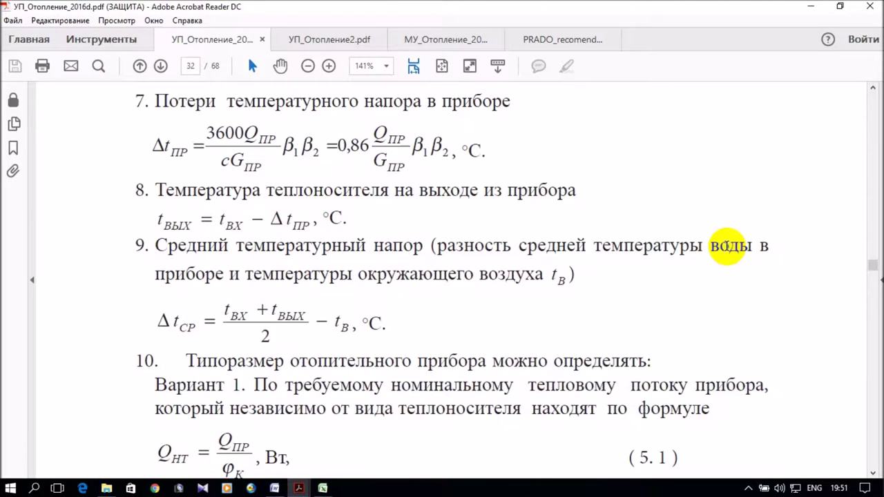
scroll(727, 250, down, 15)
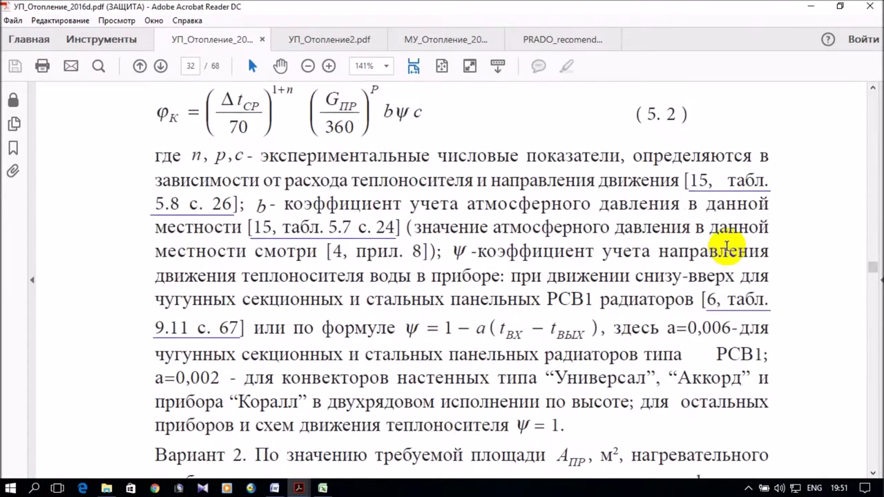
scroll(727, 245, down, 3)
scroll(728, 247, down, 10)
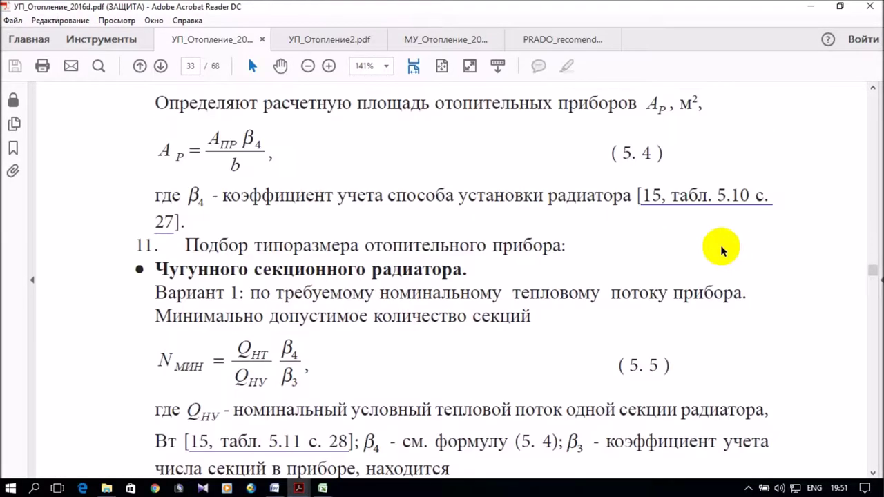
scroll(560, 250, up, 10)
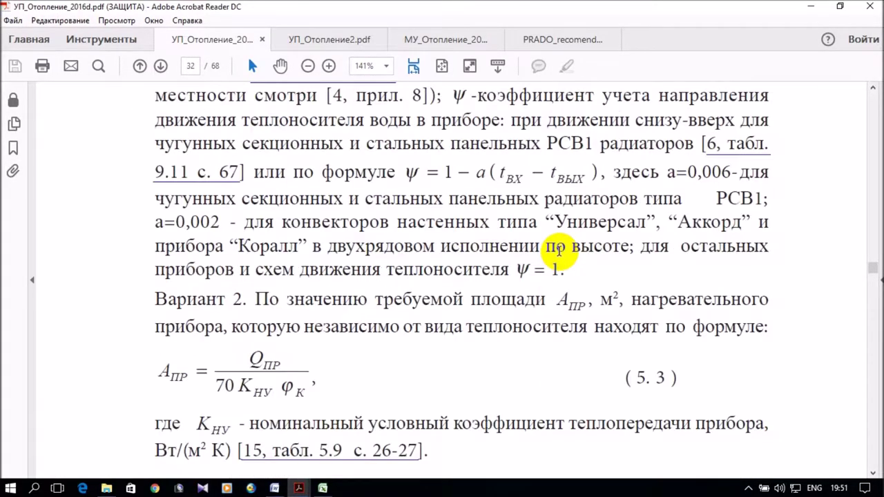
scroll(568, 258, down, 11)
scroll(553, 256, up, 17)
scroll(565, 257, up, 10)
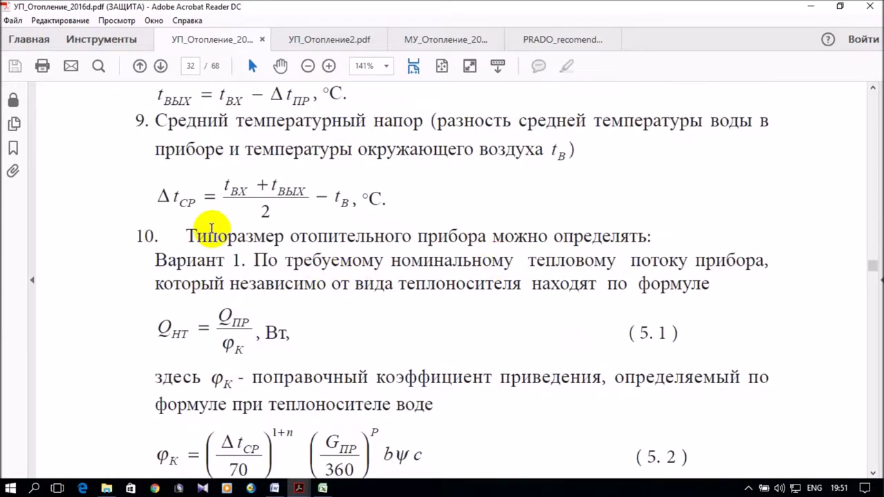
click(328, 45)
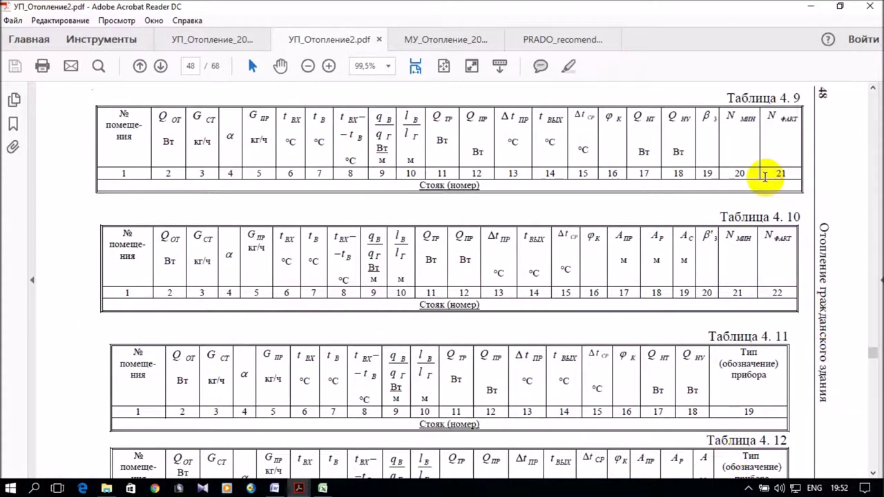
- Switch to the Excel workbook Книга_bya2_2 and delete the entire β3 column from the calculation table
click(322, 488)
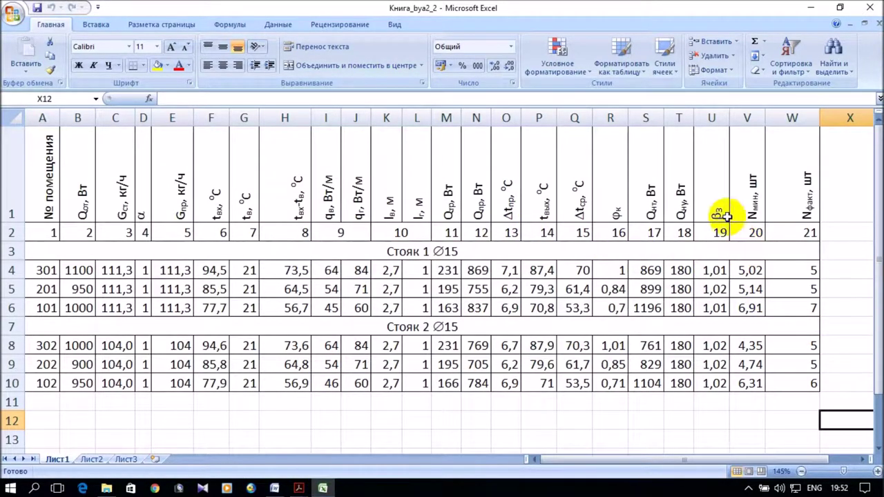
click(718, 181)
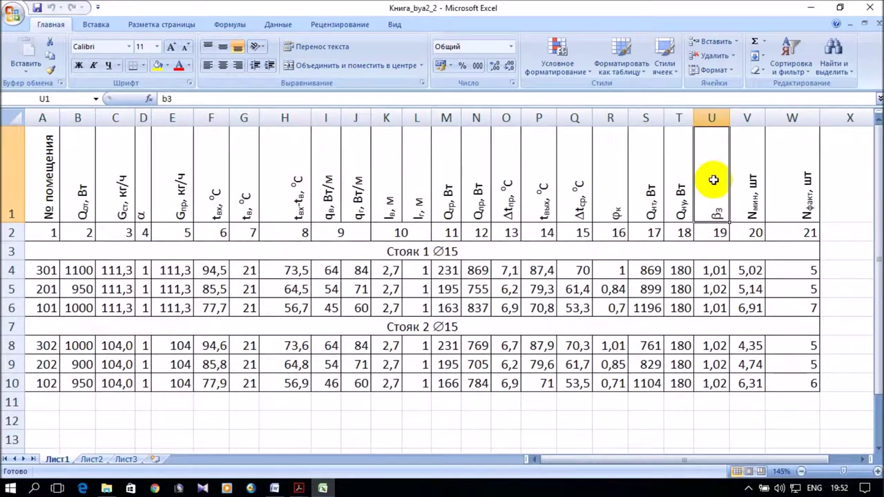
right_click(714, 182)
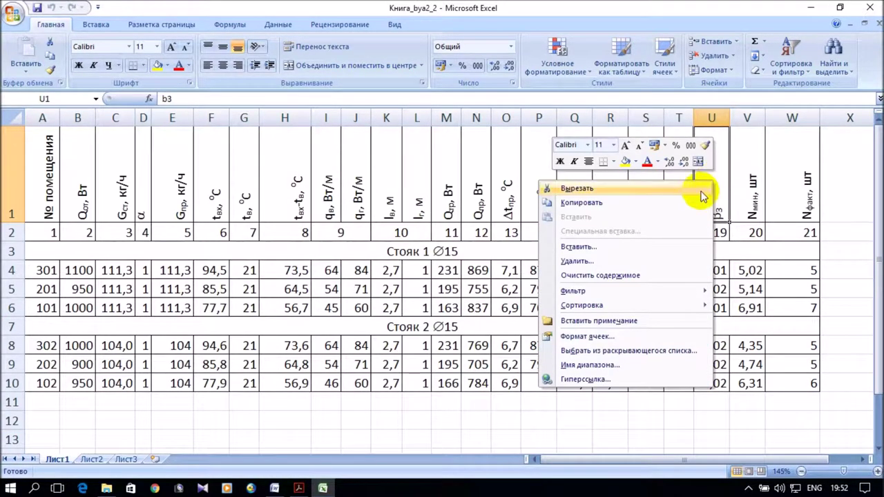
click(629, 261)
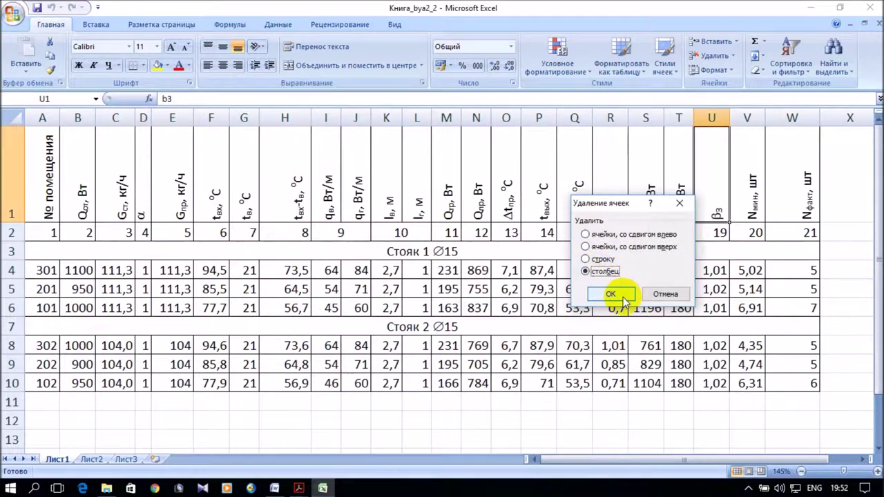
click(612, 295)
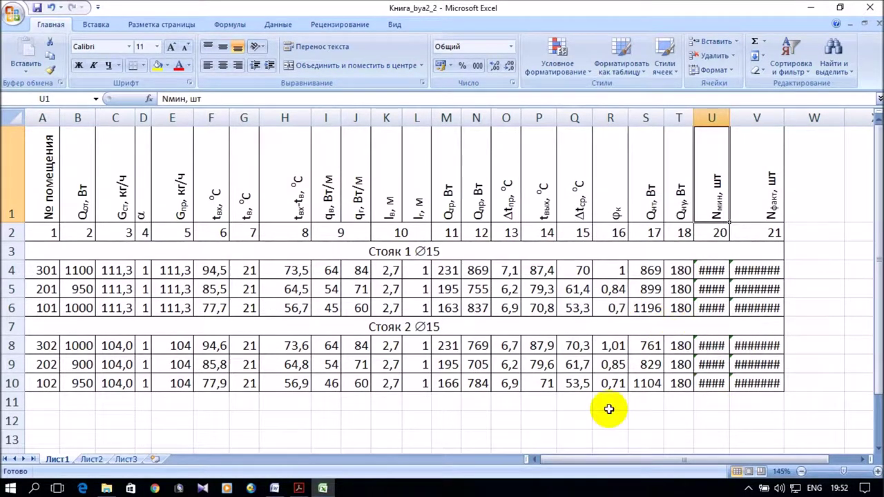
- Switch to УП_Отопление2.pdf in Acrobat Reader and copy the column heading "Тип (обозначение) прибора" from Table 4.11
mouse_move(296, 489)
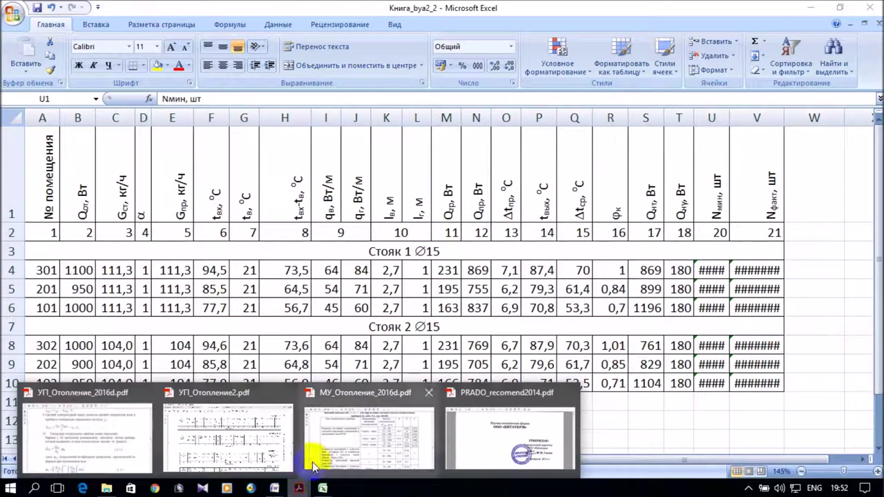
click(242, 452)
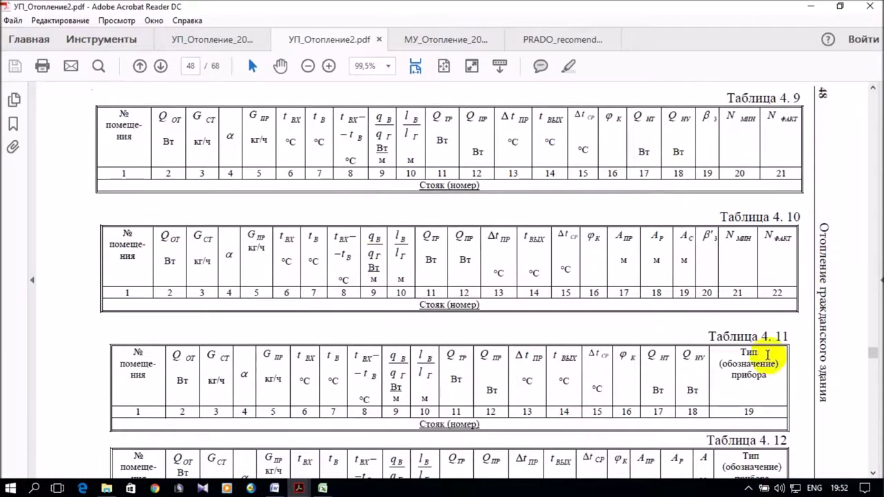
drag(749, 352, 758, 373)
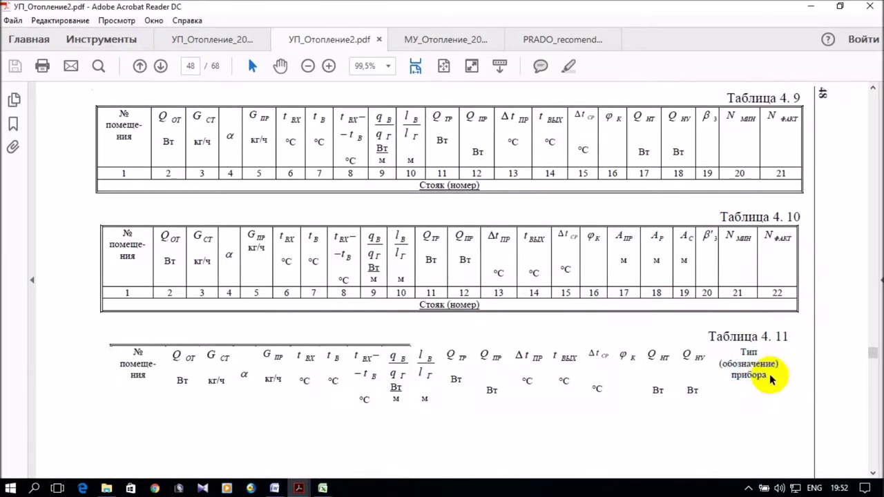
right_click(757, 372)
click(698, 382)
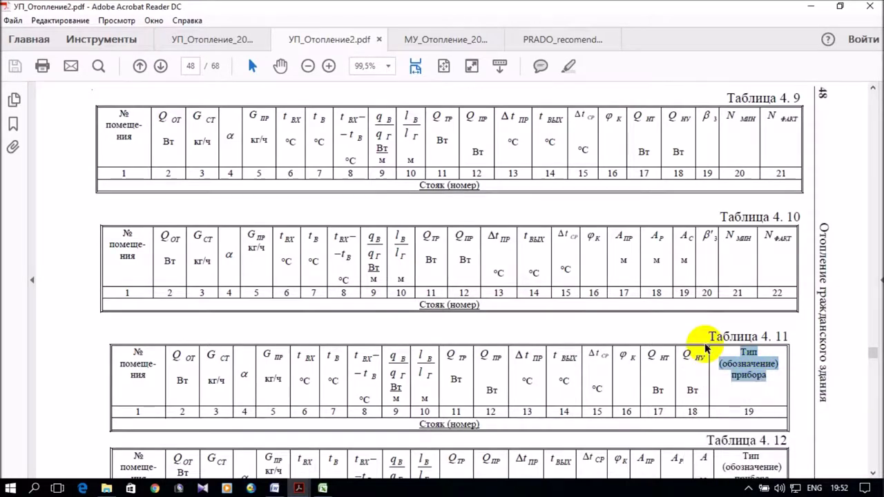
- Back in the Excel workbook, replace the U1 heading with "Тип (обозначение) прибора" and widen column U to fit it
click(329, 489)
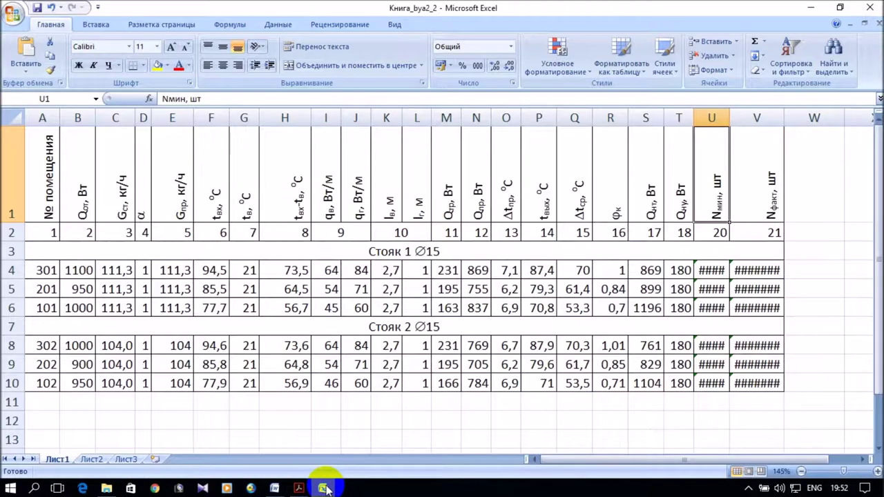
double_click(715, 191)
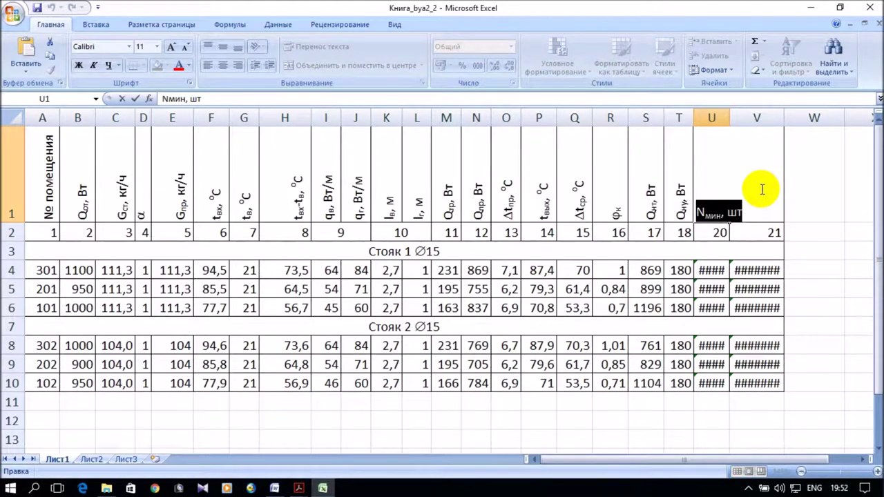
text(Тип (обозначение) прибора)
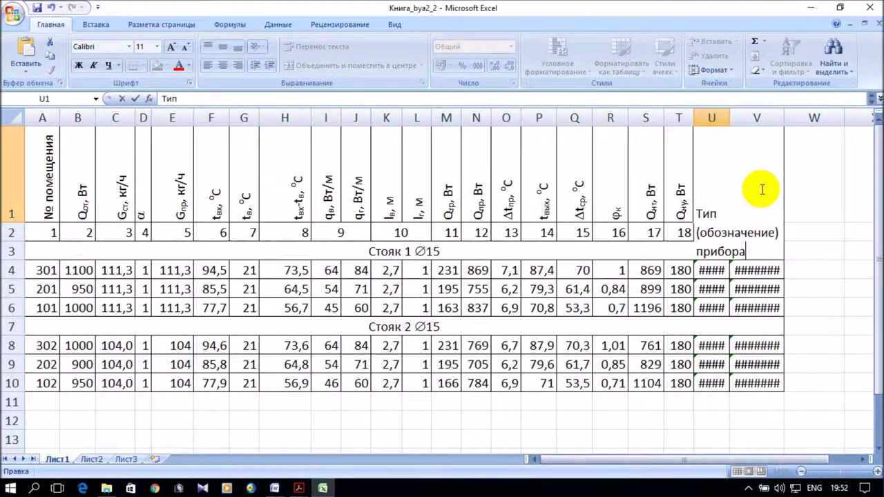
click(818, 209)
click(709, 197)
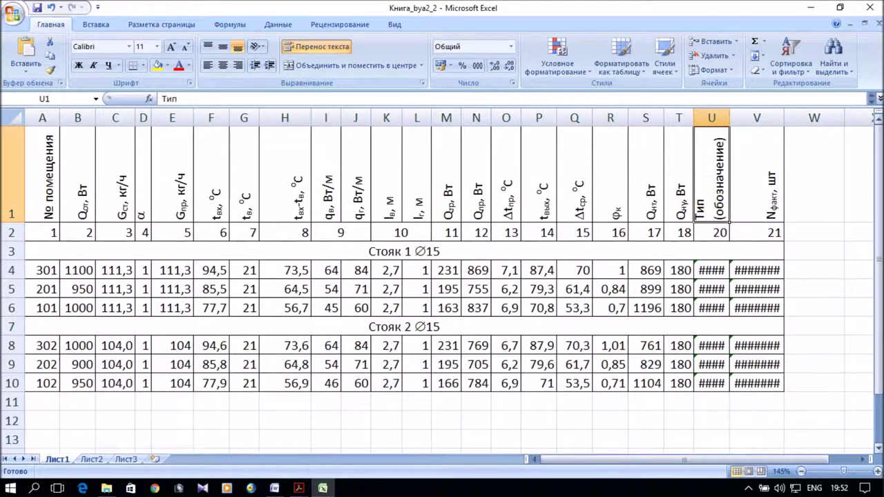
double_click(727, 118)
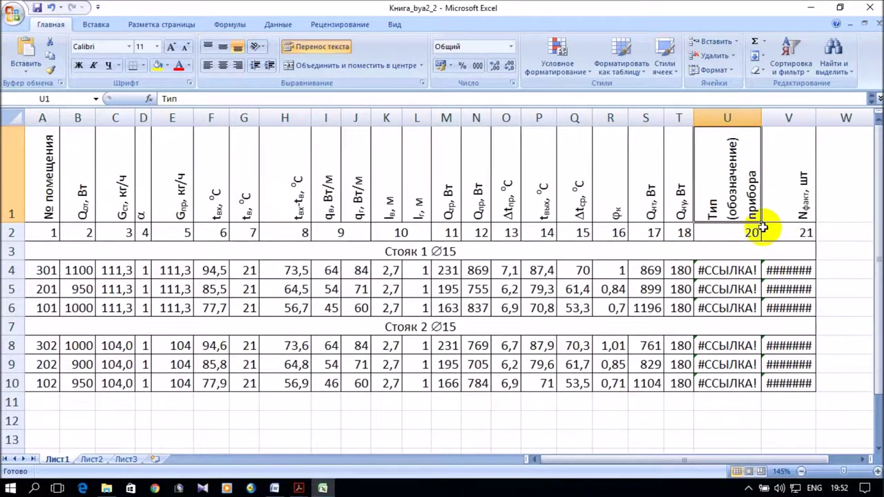
- Replace the heading of the table's last column, in cell V1, with "Проверка"
click(709, 271)
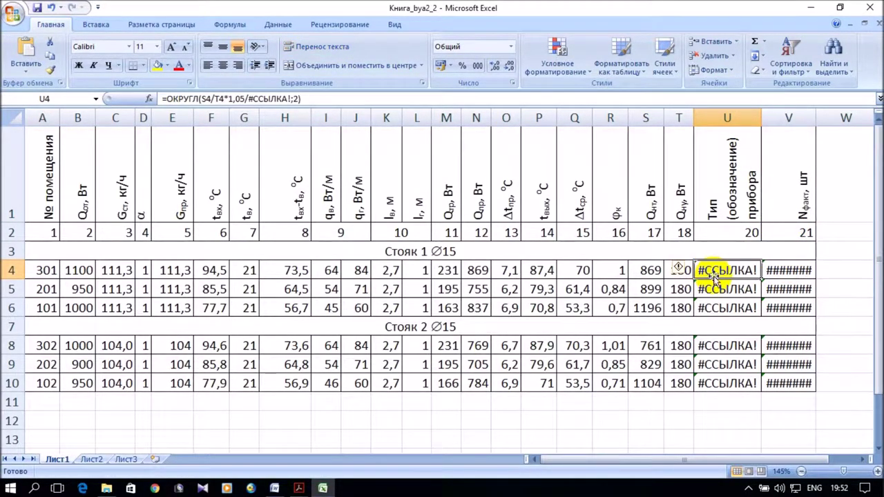
double_click(798, 209)
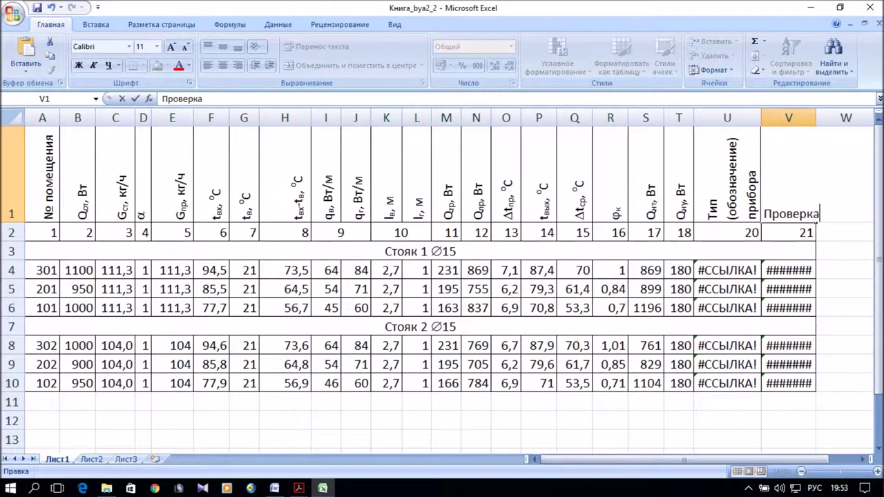
click(747, 283)
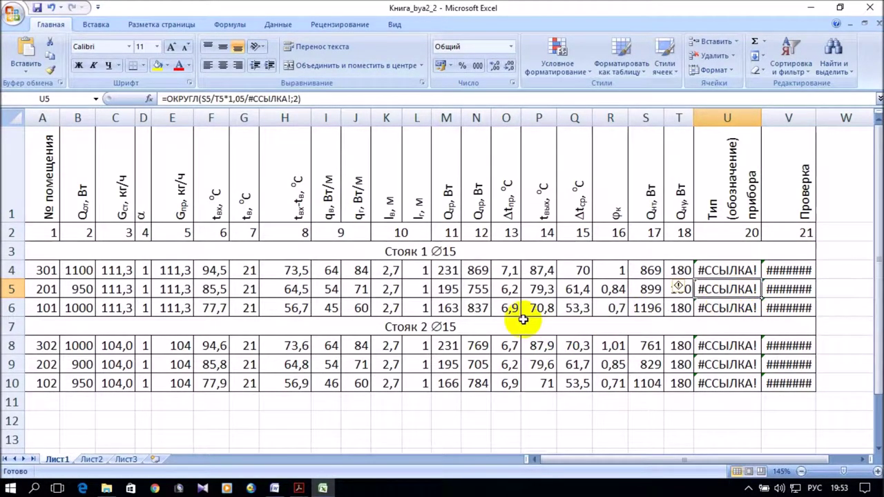
- Switch to PRADO_recomend2014.pdf in Acrobat Reader and examine the PRADO radiator modifications and the table of panel radiator types
mouse_move(299, 489)
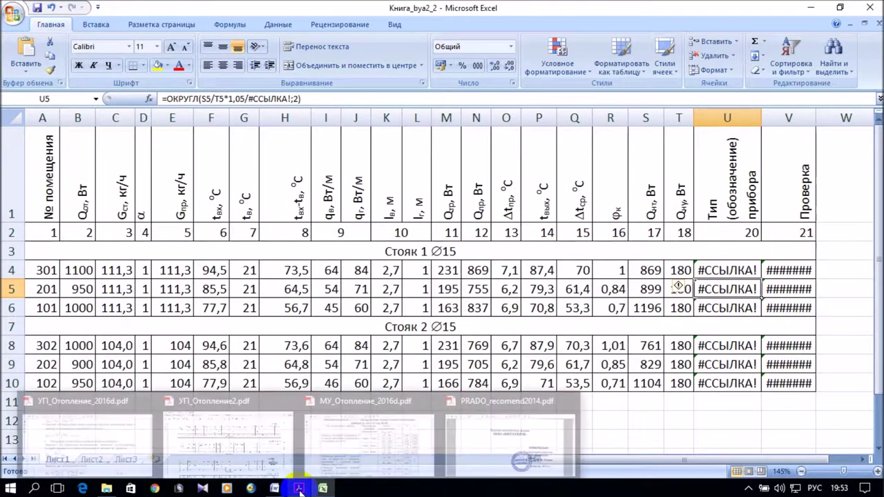
click(467, 442)
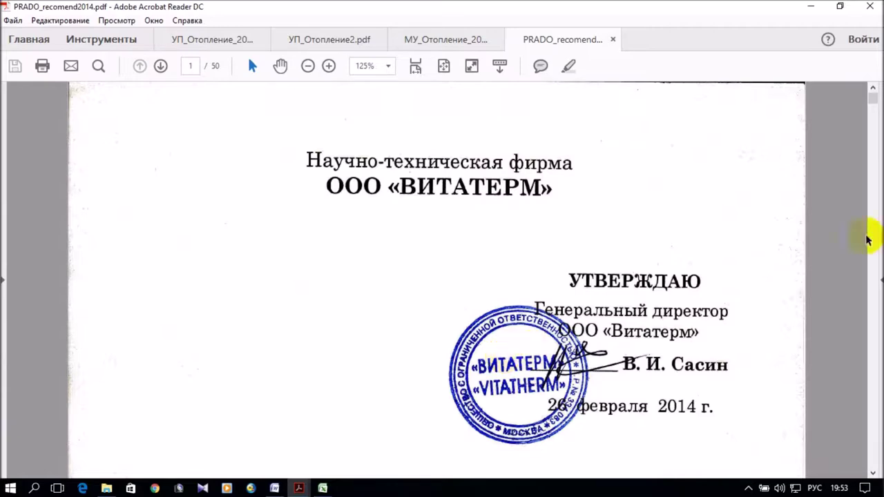
scroll(746, 266, down, 8)
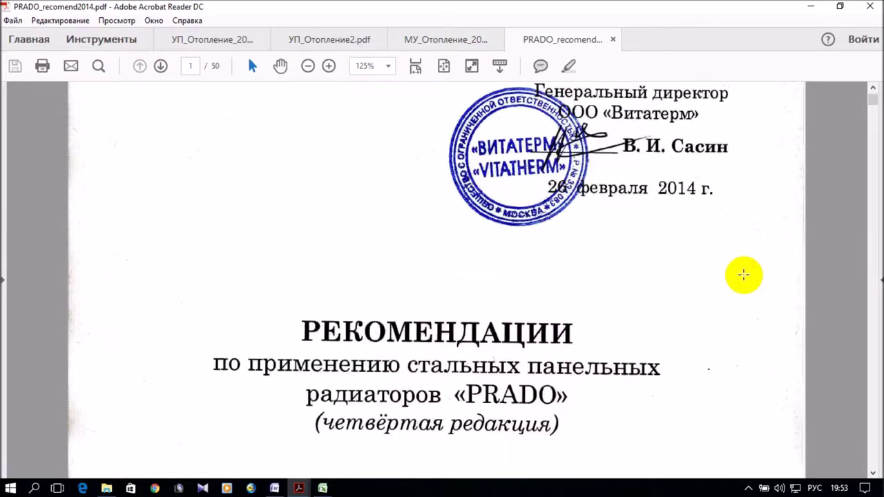
scroll(743, 275, down, 3)
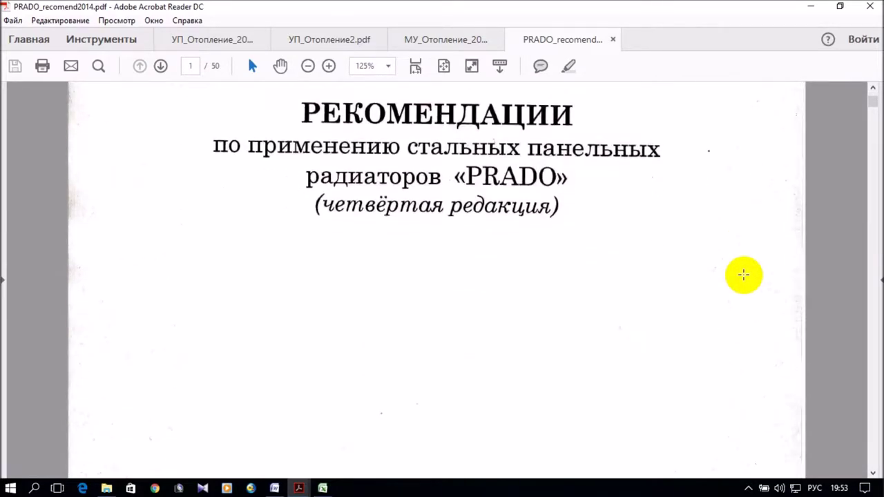
scroll(743, 275, down, 13)
scroll(744, 275, down, 20)
scroll(740, 276, down, 18)
scroll(738, 273, down, 20)
scroll(739, 273, up, 18)
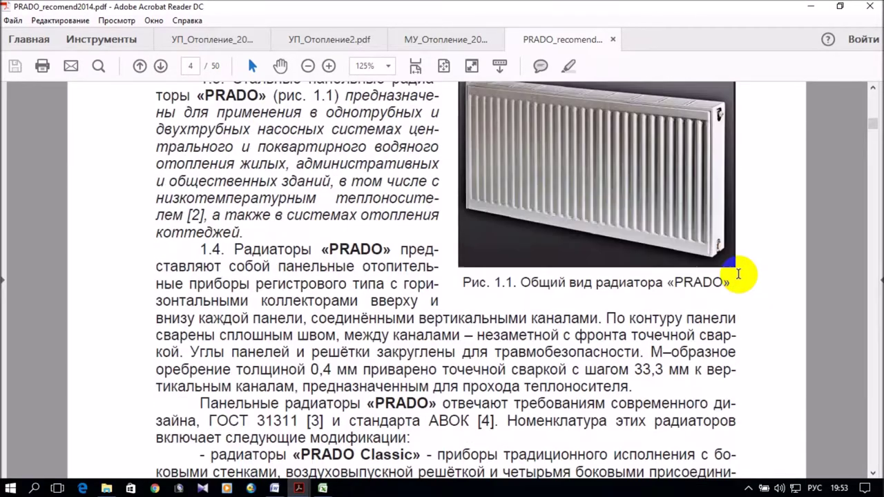
scroll(738, 273, down, 5)
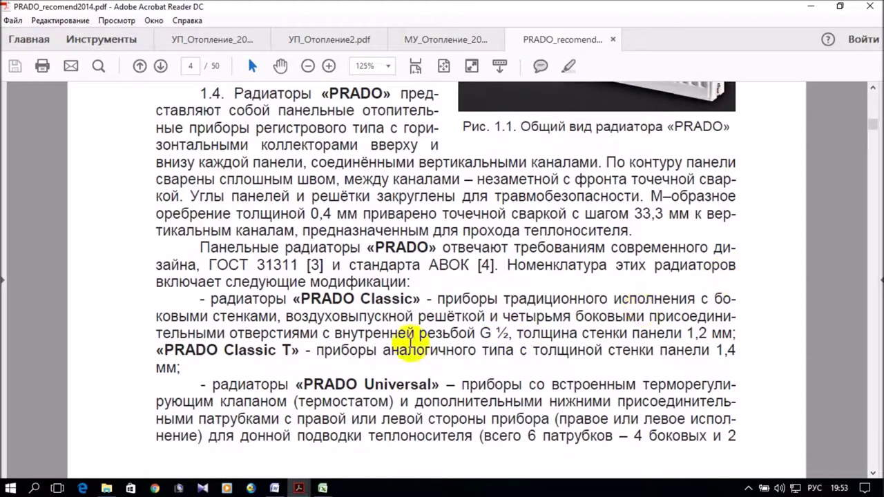
scroll(563, 297, down, 20)
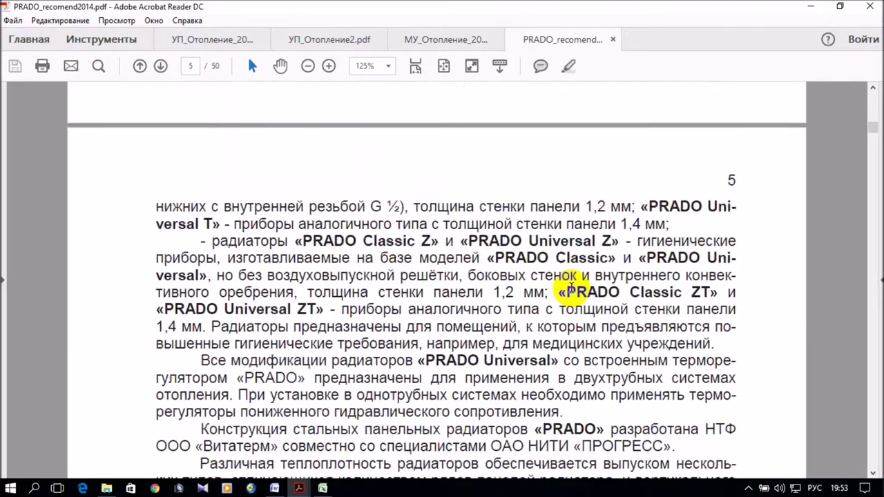
scroll(572, 294, down, 15)
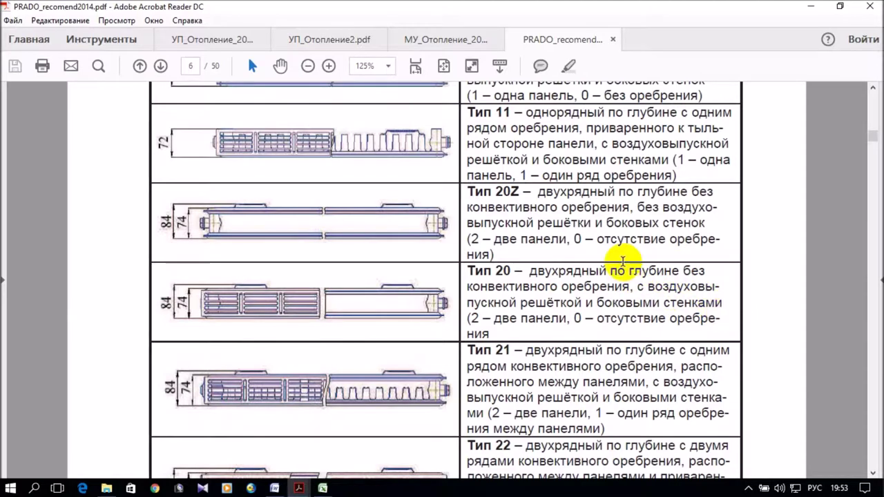
scroll(573, 231, down, 10)
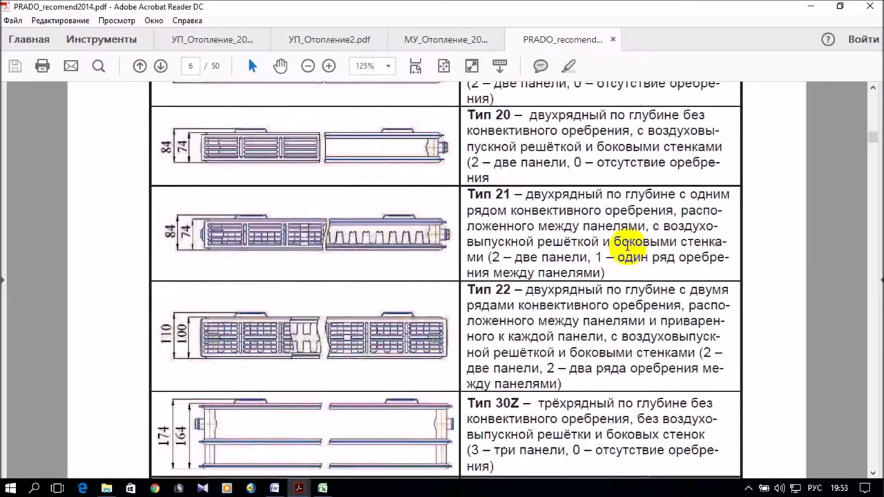
- Look through the PRADO radiator dimensions and designation sections up to the water heating system schemes in Fig. 1.8
scroll(631, 237, down, 15)
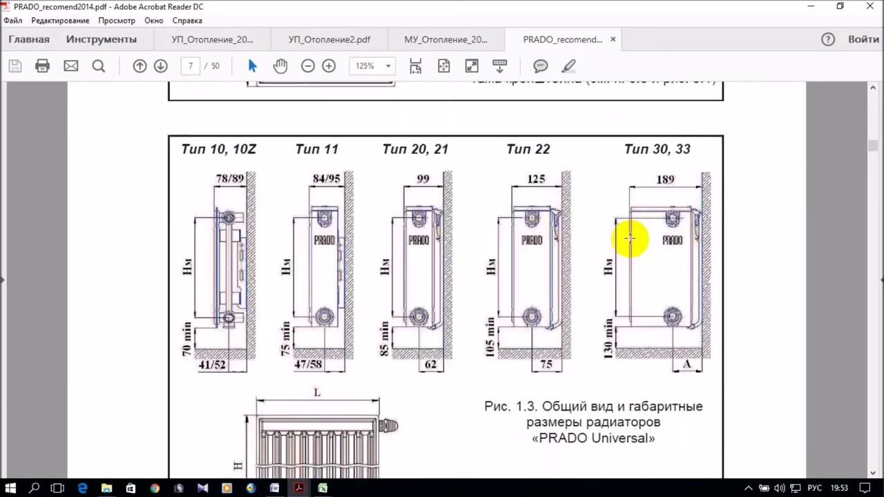
scroll(625, 237, down, 20)
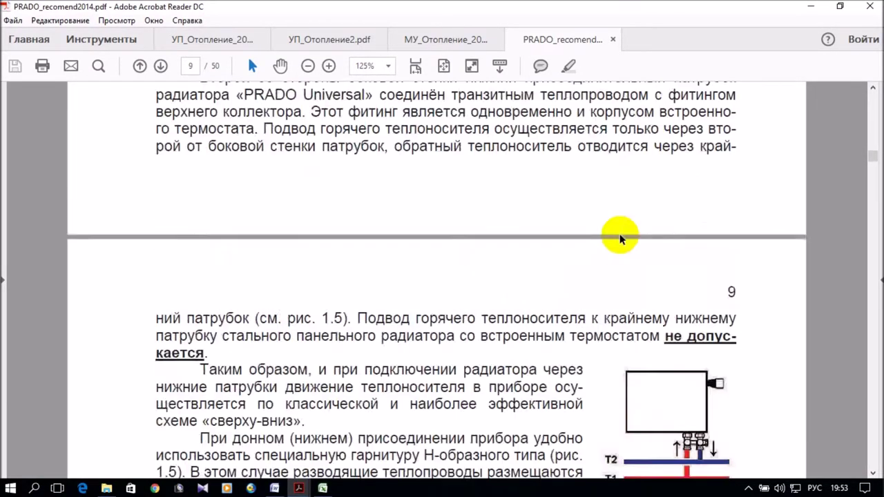
scroll(618, 243, down, 20)
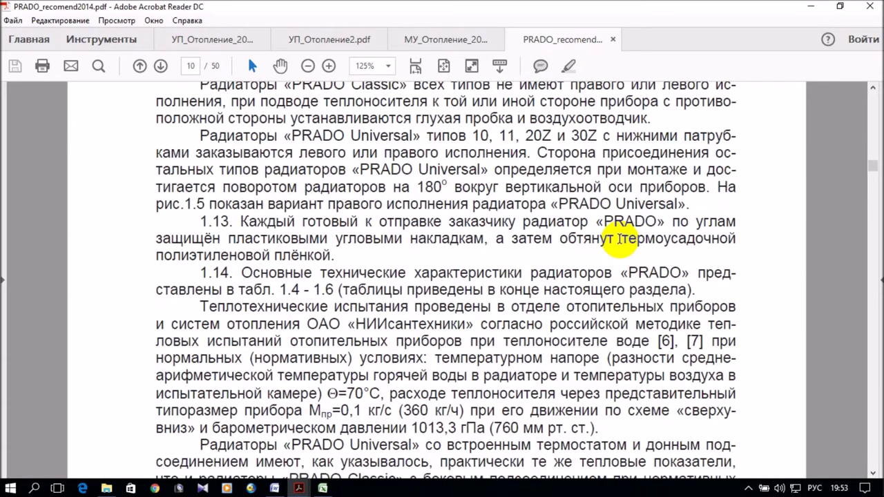
scroll(615, 242, down, 20)
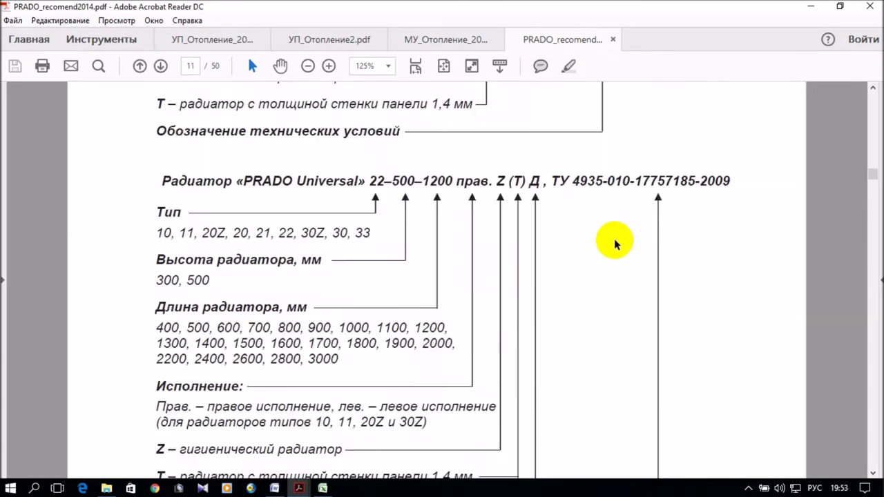
scroll(611, 233, down, 20)
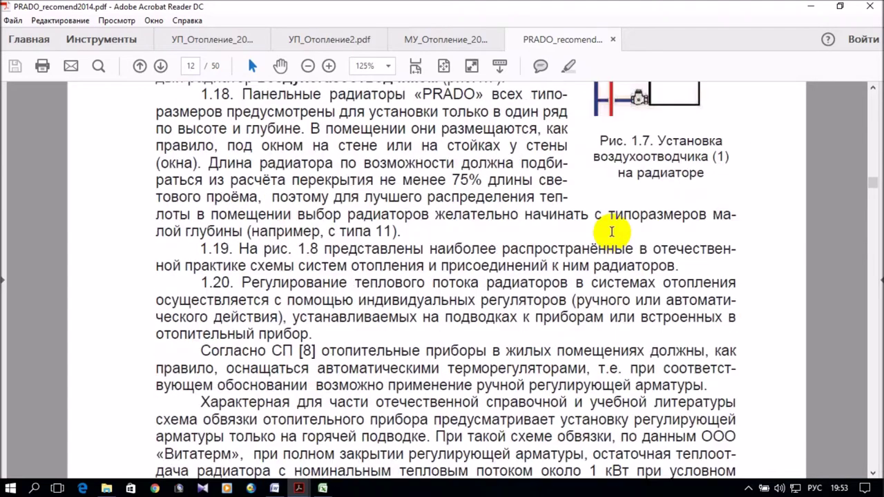
scroll(614, 225, down, 8)
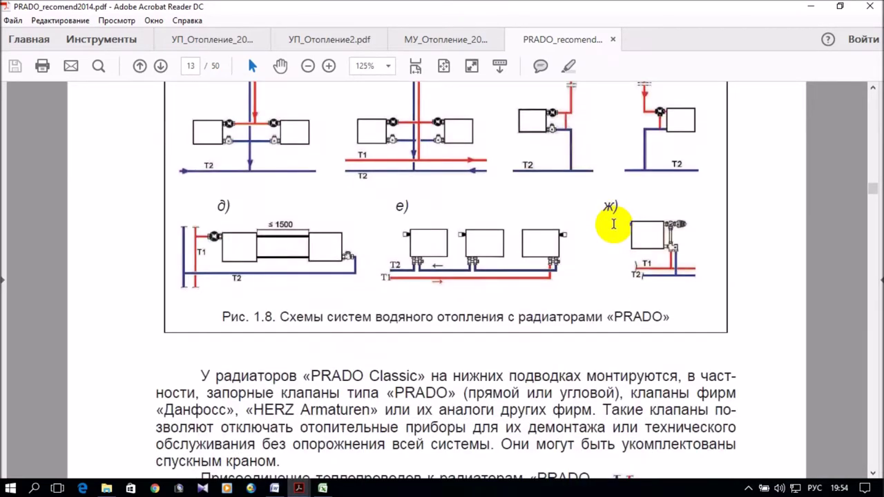
scroll(611, 231, up, 12)
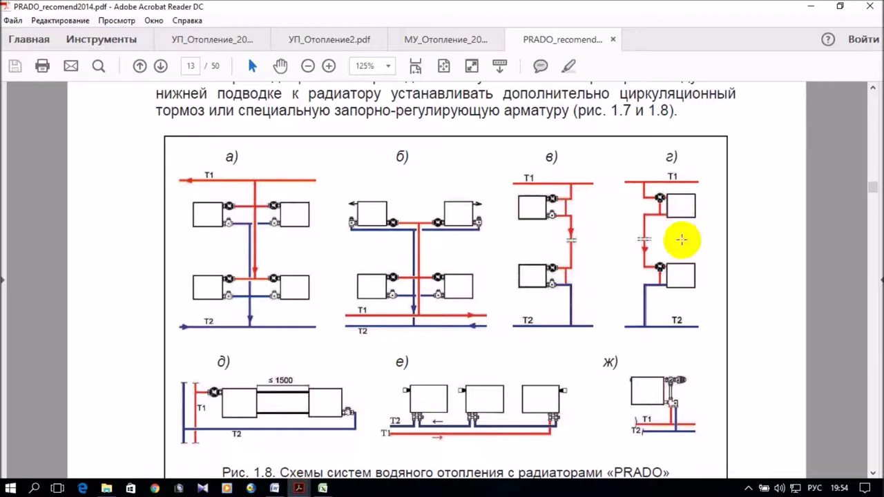
- Examine the technical characteristics in Tables 1.4–1.6, covering nominal heat flow for the 300 and 500 mm high radiators
scroll(662, 235, down, 15)
scroll(659, 232, down, 20)
scroll(662, 232, down, 20)
scroll(653, 233, down, 15)
scroll(650, 235, down, 20)
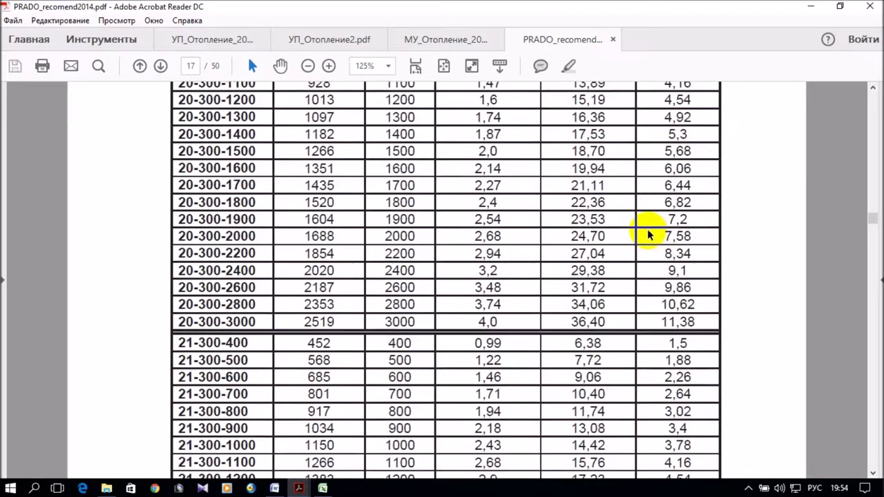
scroll(649, 234, down, 20)
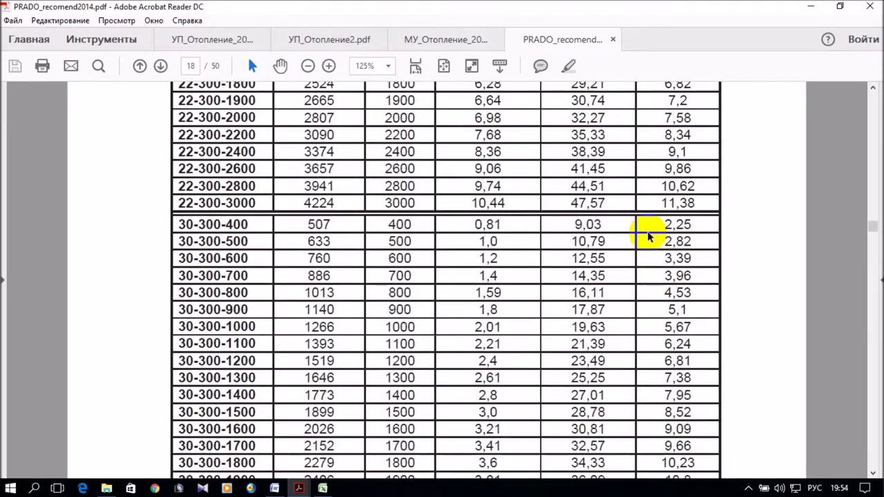
scroll(646, 238, down, 20)
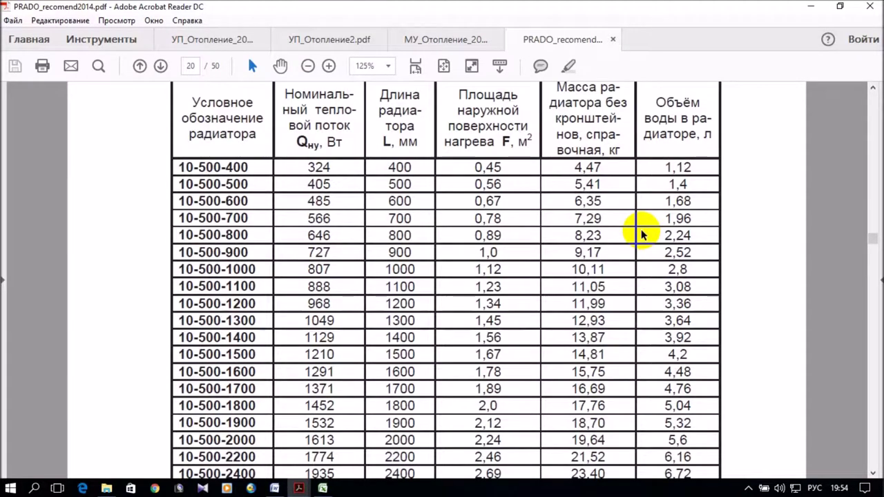
scroll(641, 234, down, 20)
scroll(643, 230, down, 3)
scroll(594, 235, up, 1)
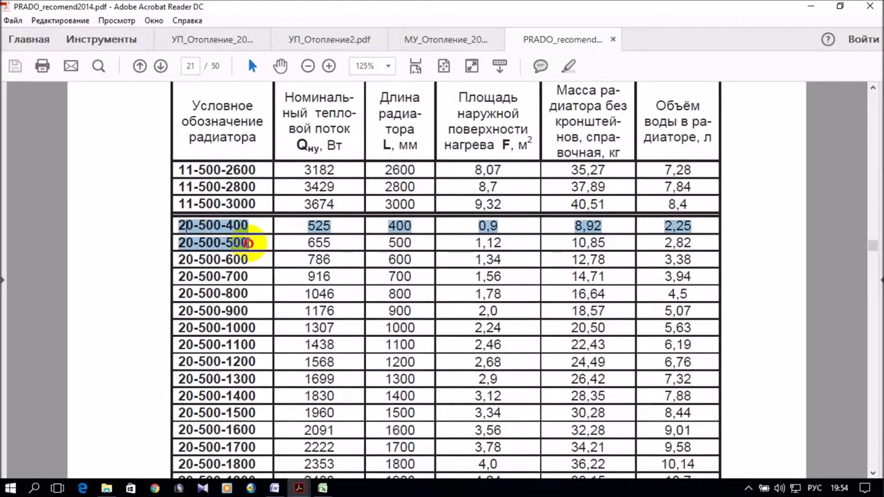
scroll(576, 279, down, 20)
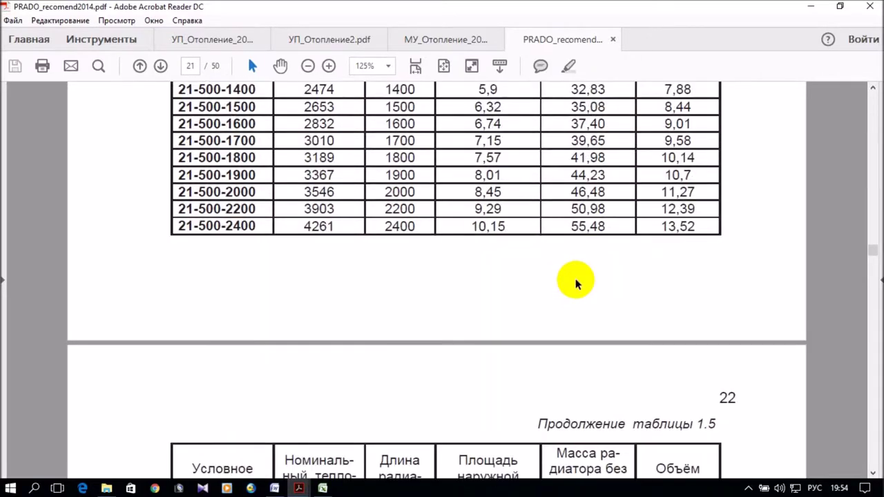
scroll(575, 276, down, 20)
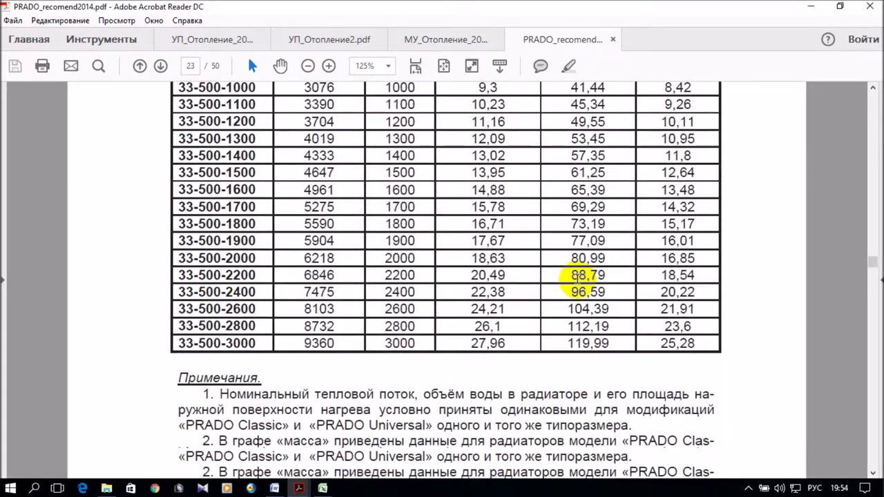
scroll(573, 273, down, 20)
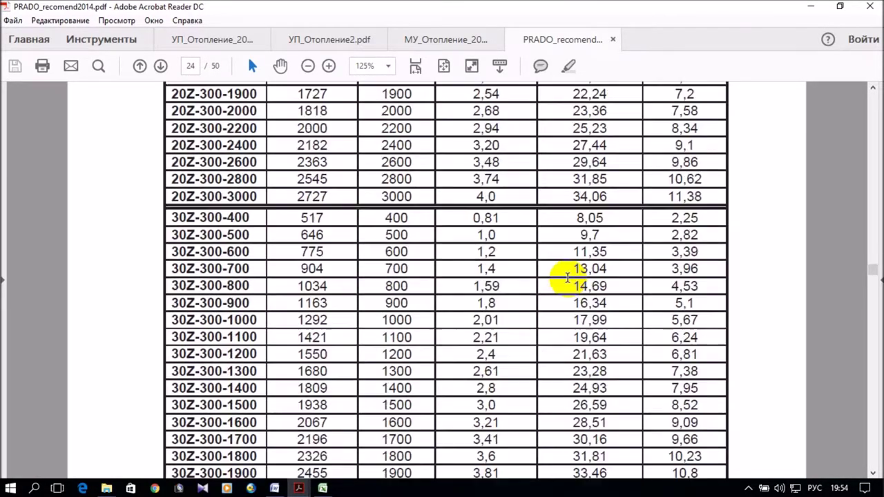
scroll(563, 283, down, 20)
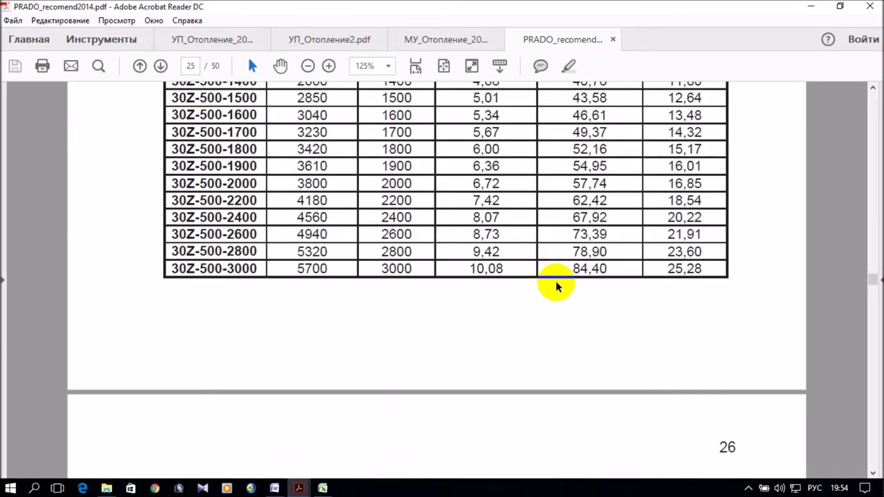
scroll(559, 187, up, 1)
- Examine the PRADO hydraulic characteristics, from Table 2.1 through the thermostat data to the water inflow coefficient formula (2.3)
scroll(646, 294, down, 8)
scroll(641, 295, down, 9)
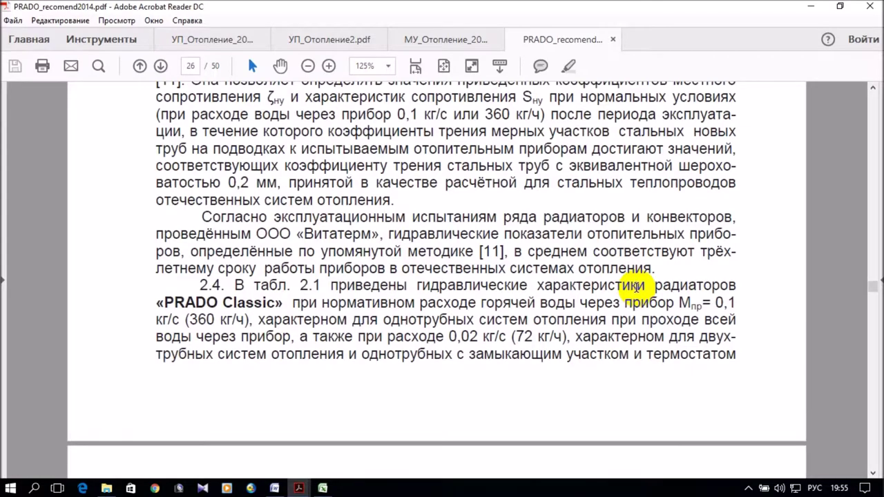
scroll(633, 284, down, 10)
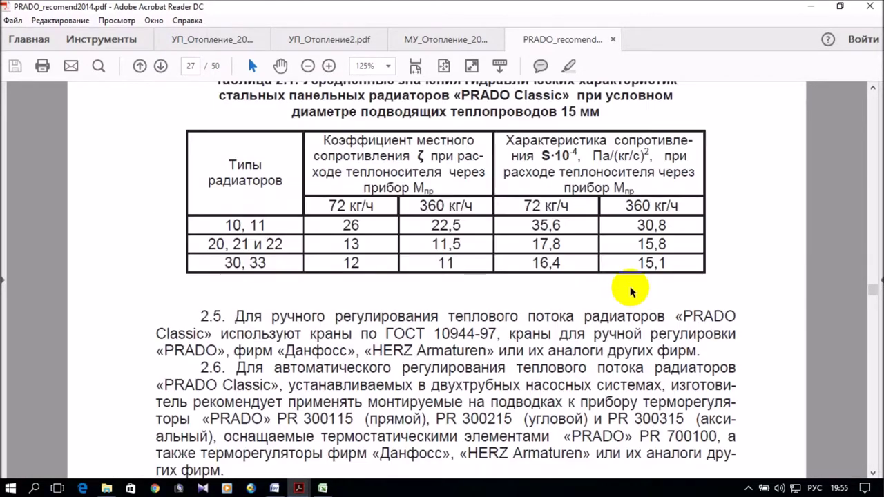
scroll(630, 287, down, 10)
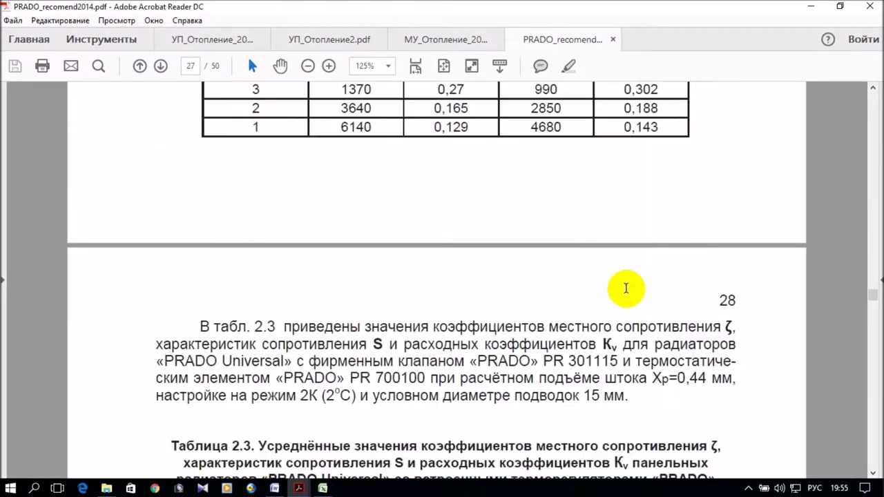
scroll(625, 286, down, 8)
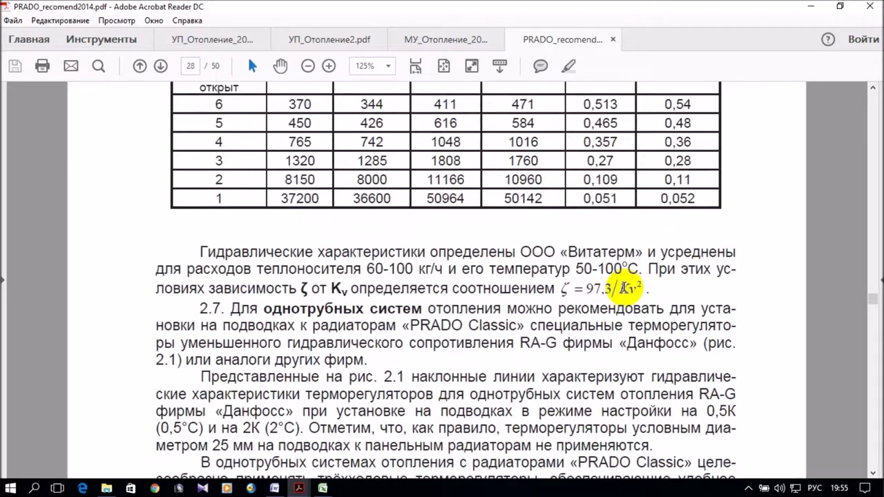
scroll(625, 286, down, 10)
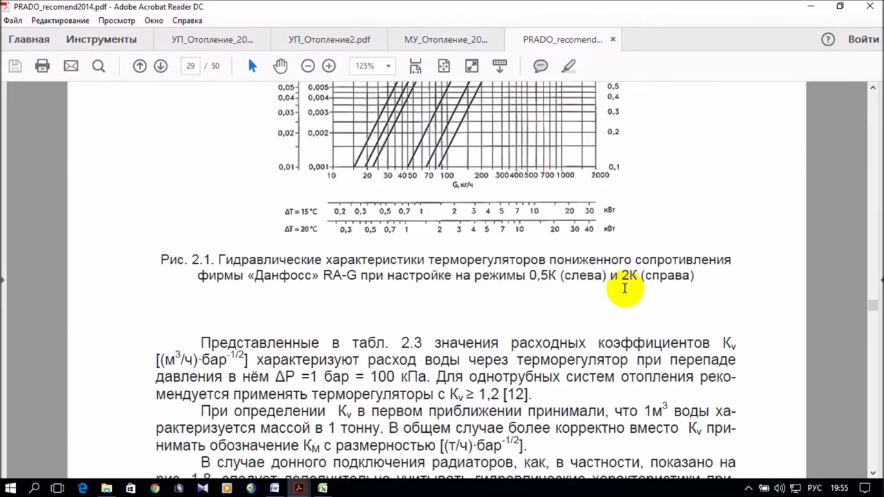
scroll(625, 286, down, 8)
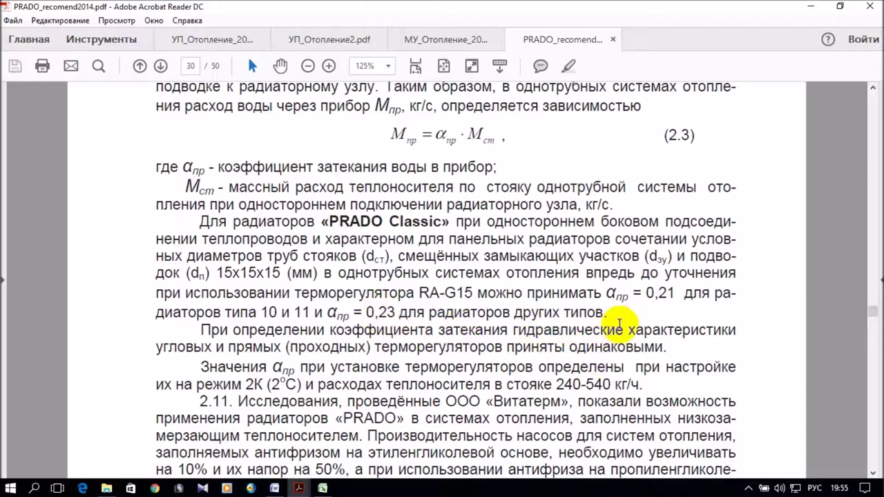
- Find section 3 on thermal calculation and examine the β1 and β2 correction coefficients in Table 3.1
scroll(619, 325, down, 15)
scroll(618, 293, down, 5)
scroll(622, 298, up, 10)
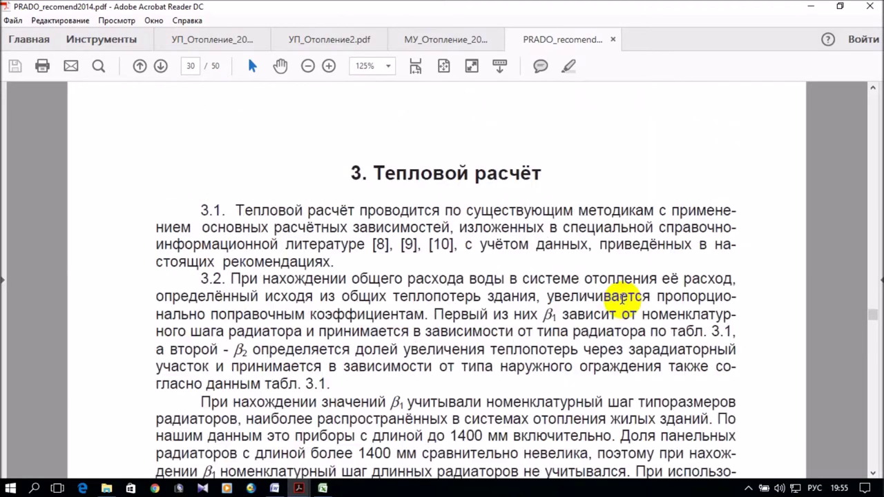
scroll(581, 265, down, 4)
scroll(581, 265, down, 5)
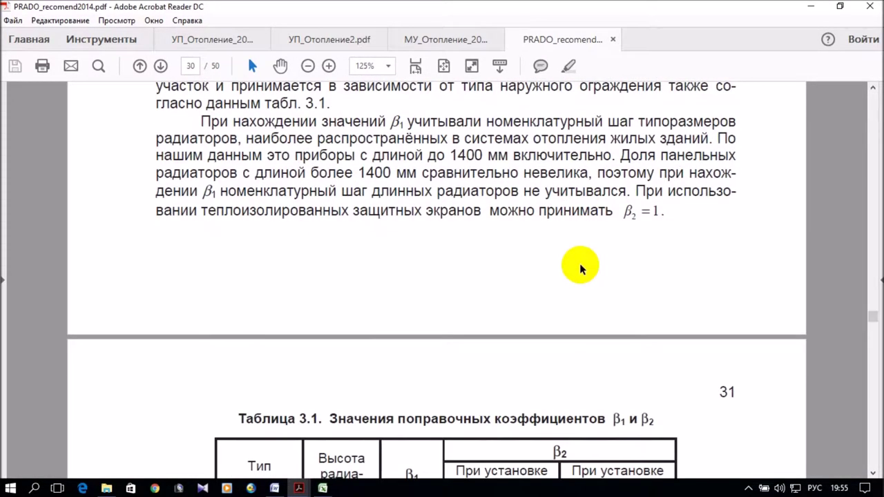
scroll(580, 268, down, 10)
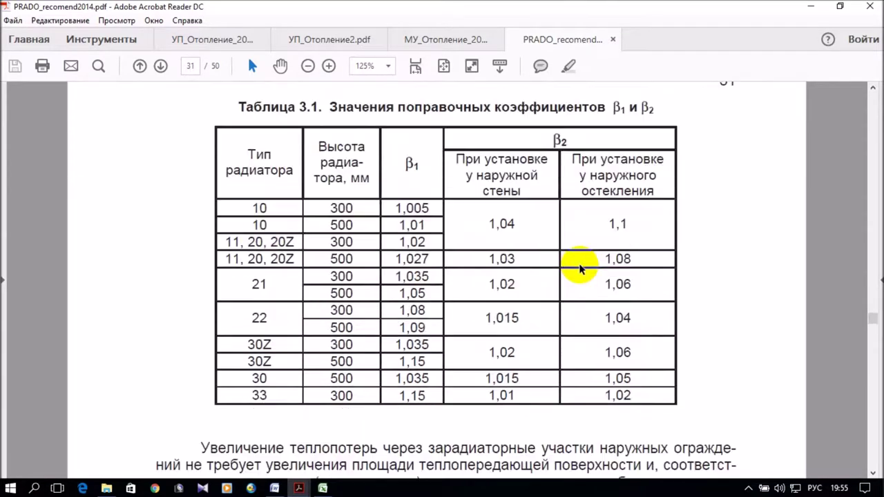
scroll(580, 269, down, 1)
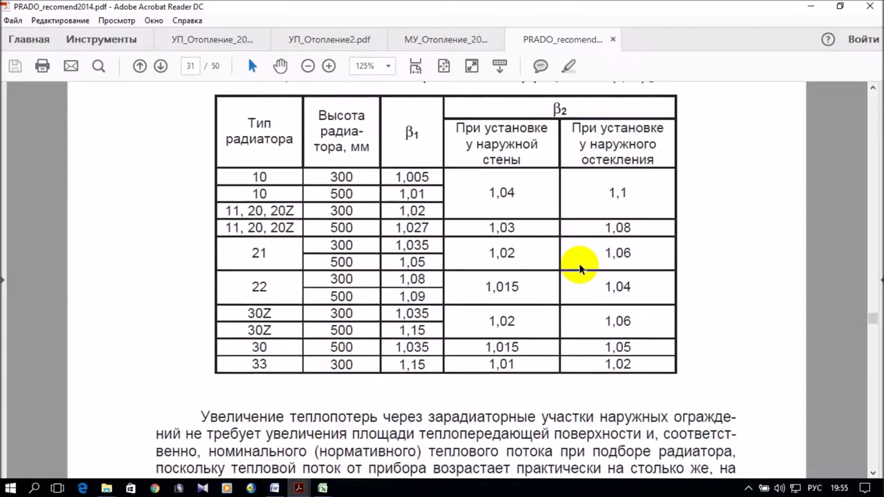
- Check where β1 and β2 enter the calculation formulas in УП_Отопление_2016d.pdf, then return to Table 3.1 in PRADO_recomend2014.pdf
click(207, 39)
scroll(562, 290, up, 7)
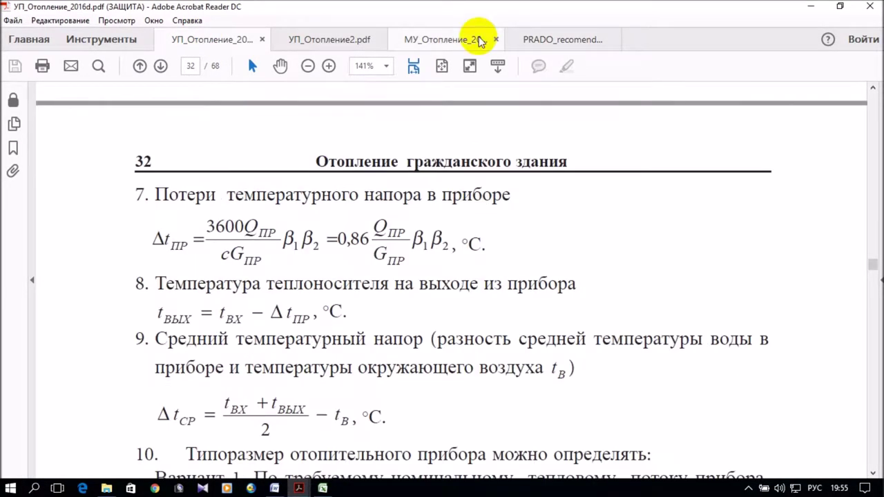
click(533, 40)
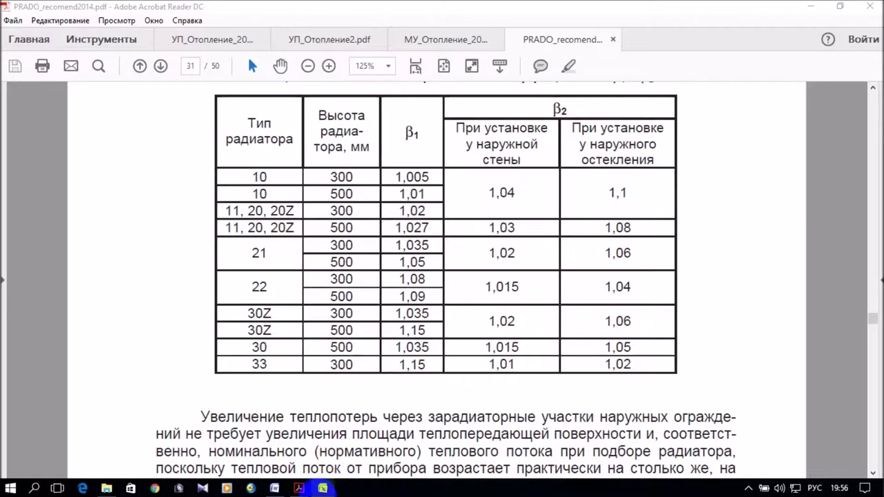
- Switch to the Excel workbook, set the correction coefficients in the C4 flow formula to 1,027 and 1,03, and fill it down to C6
click(322, 488)
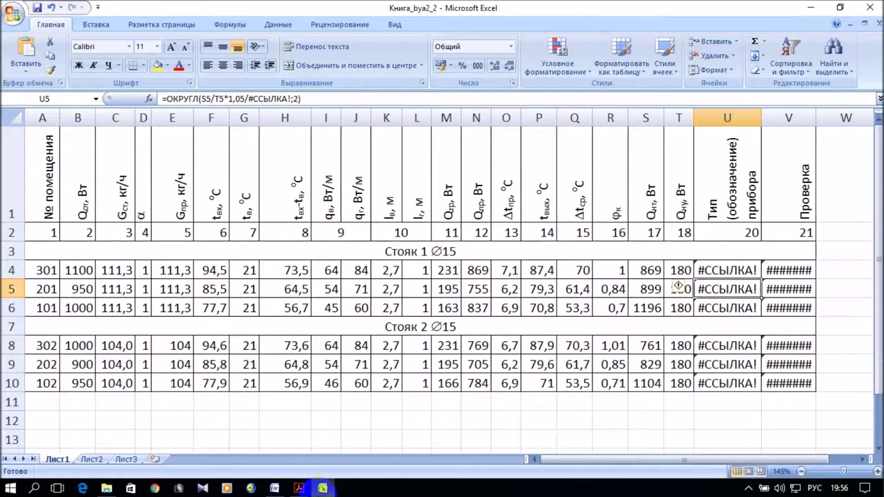
click(84, 270)
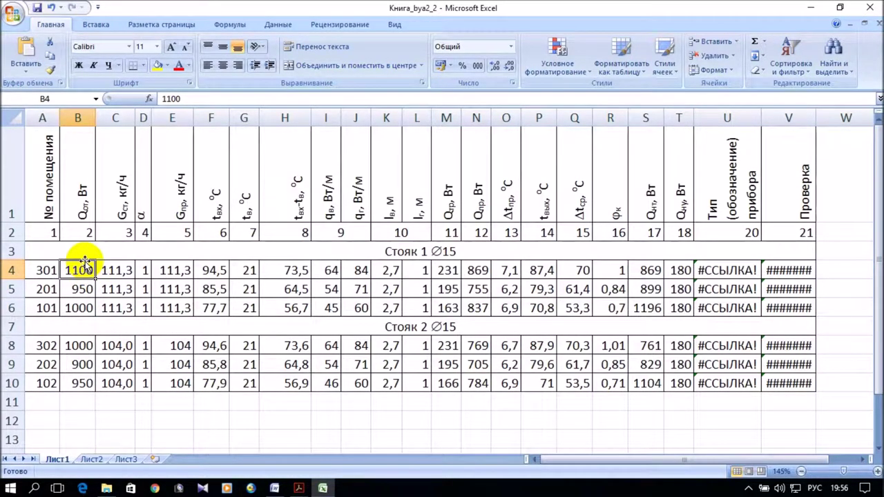
click(116, 269)
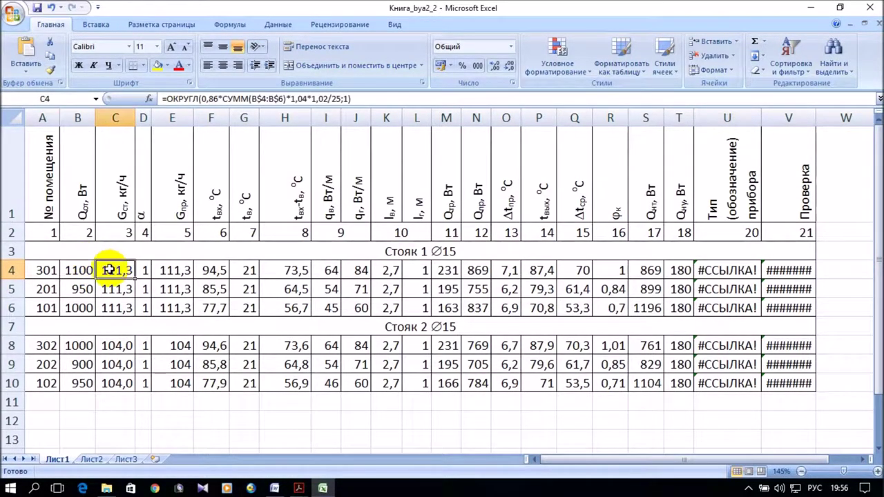
click(304, 98)
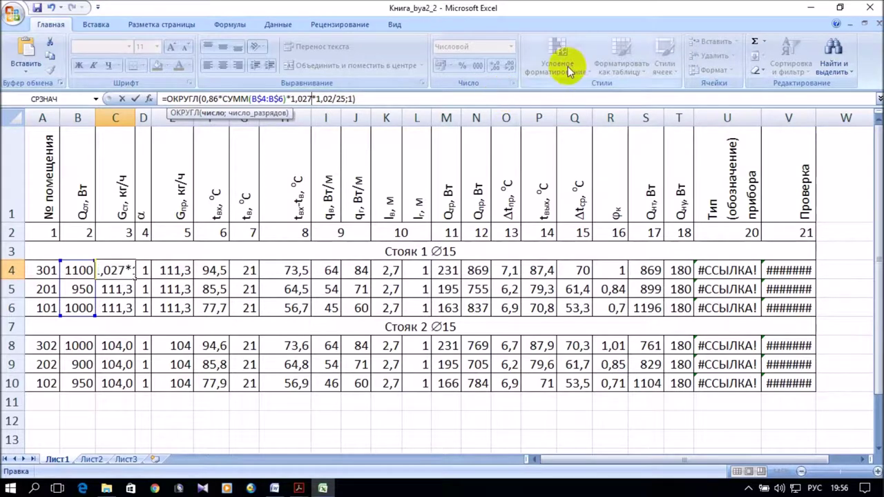
key(Right)
key(Right)
key(Right)
key(Right)
key(BackSpace)
key(BackSpace)
text(4)
key(Return)
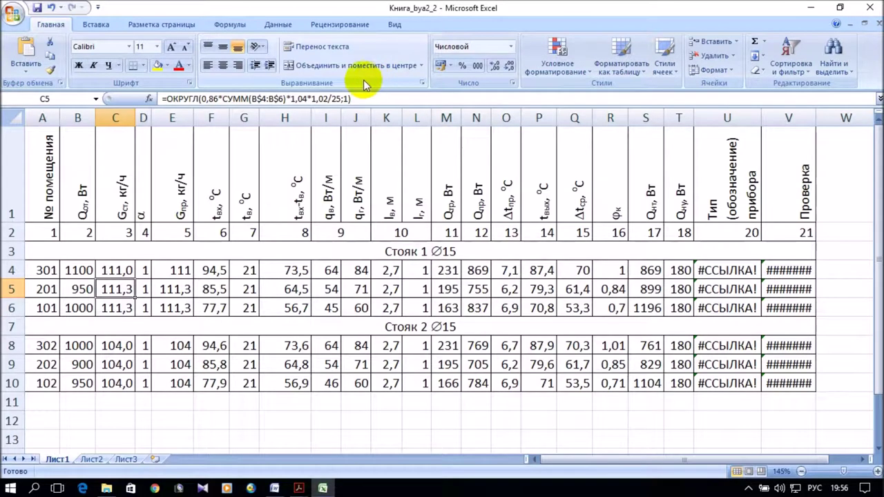
click(119, 270)
drag(134, 279, 129, 308)
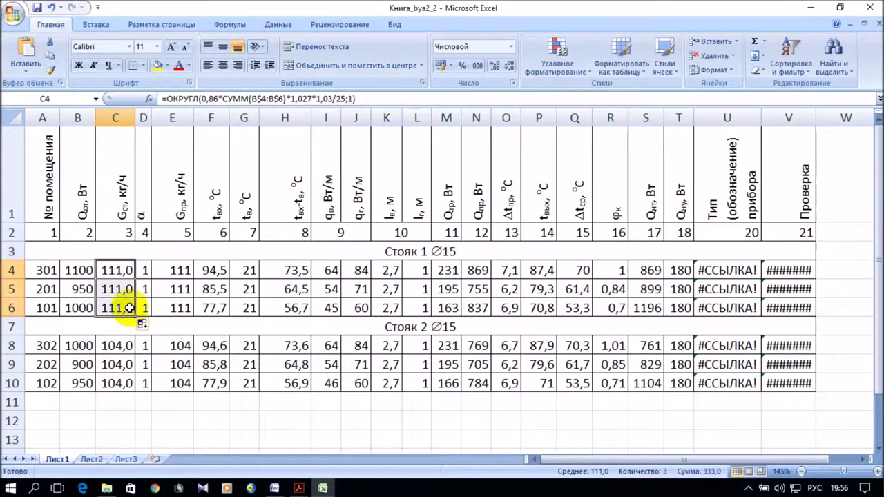
- Copy the riser 1 flow formula from C4 to C8, the first row of riser 2
click(114, 268)
right_click(114, 270)
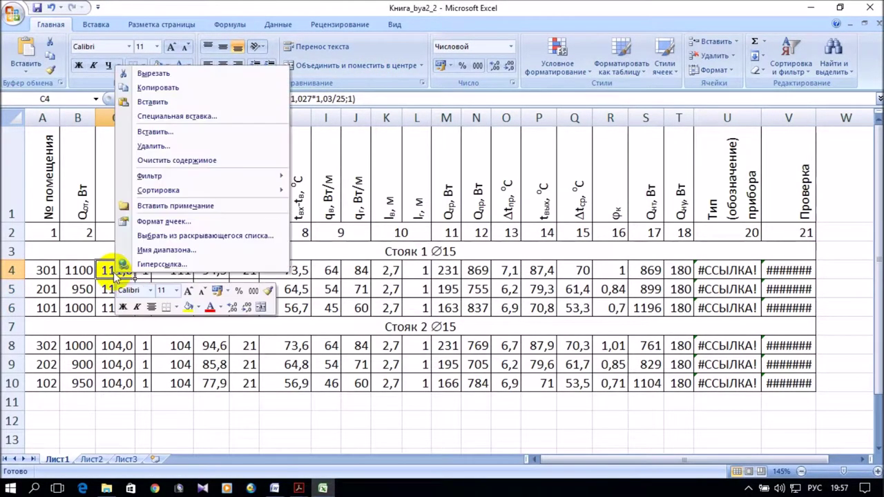
click(157, 87)
click(112, 342)
right_click(114, 348)
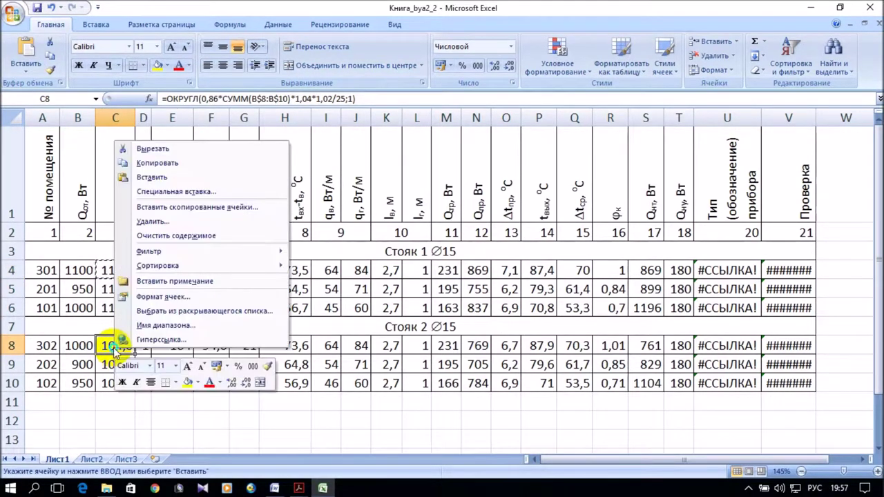
click(151, 178)
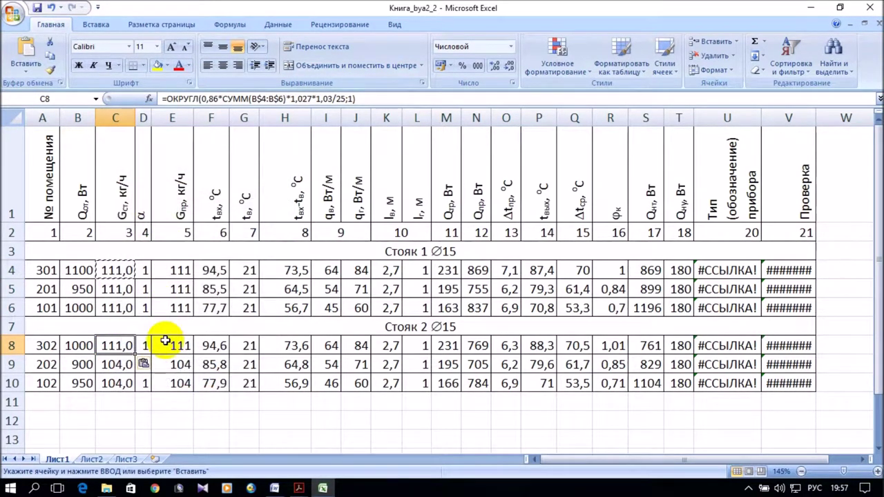
- Change the sum range in the C8 formula to B$8:B$10 and fill the formula down to C10
double_click(118, 345)
drag(79, 308, 82, 383)
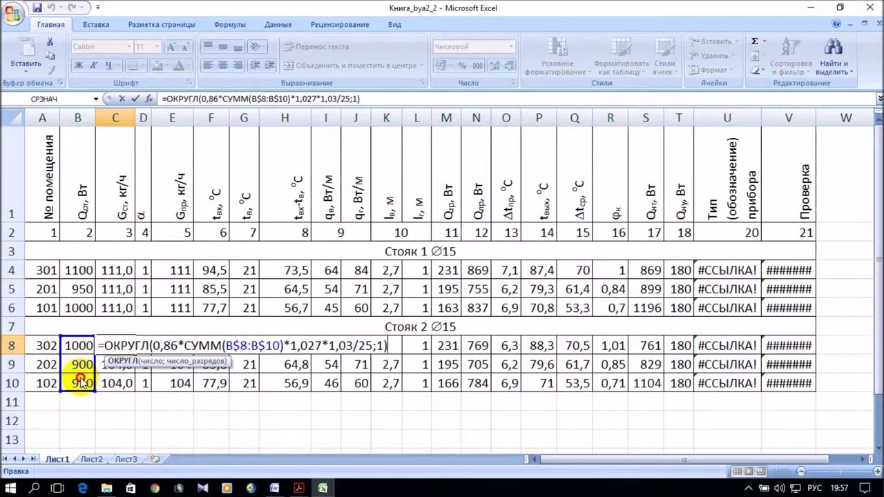
key(Return)
click(119, 343)
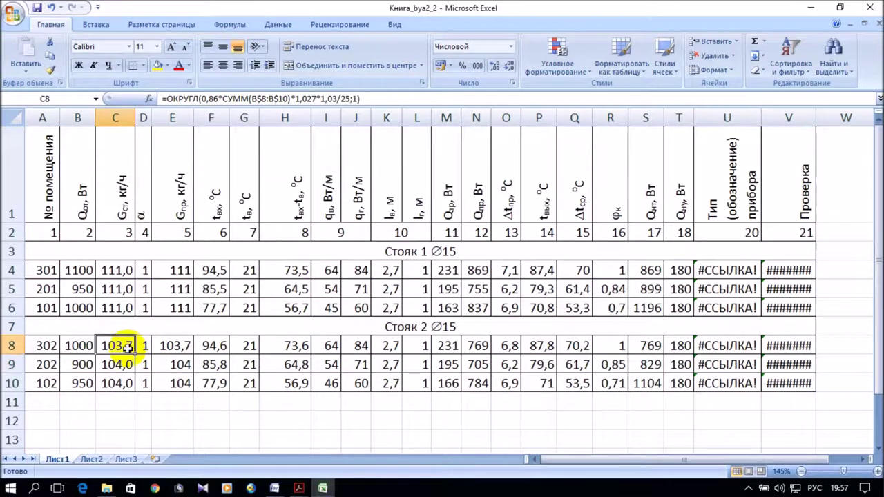
drag(136, 352, 135, 390)
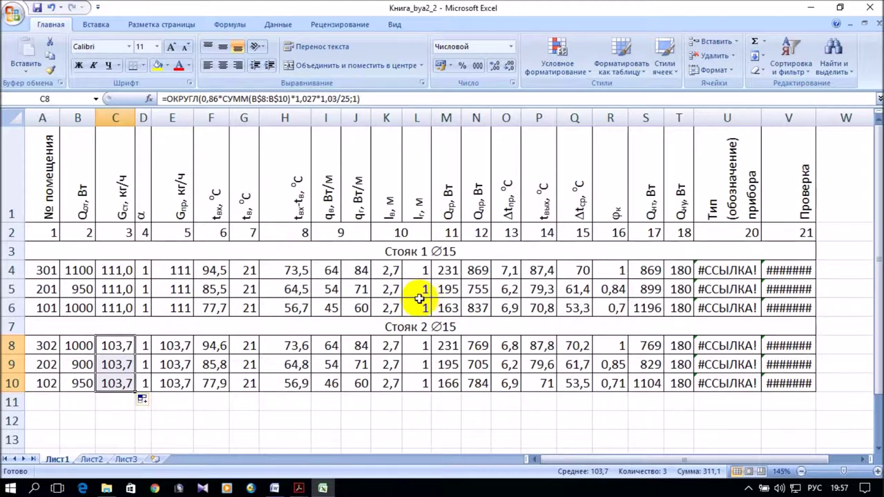
- Set the coefficients in the F5 inlet temperature formula to 1,027 and 1,03, and fill it down to F6
click(216, 290)
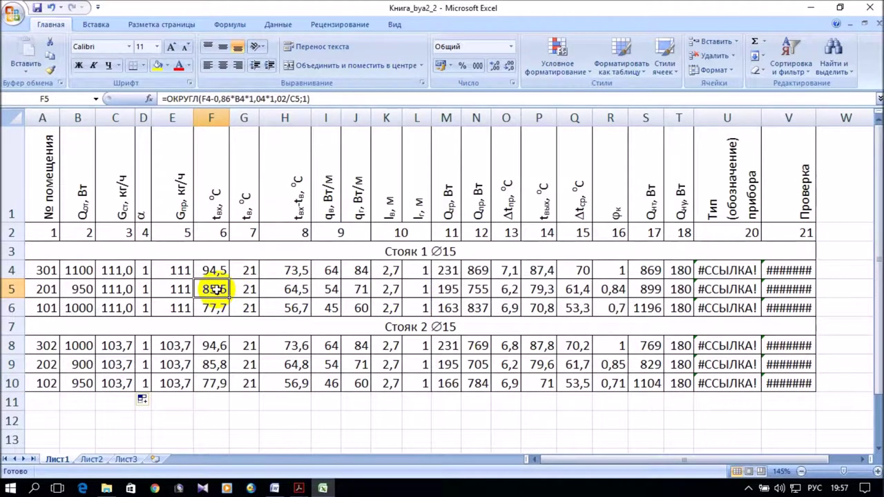
click(264, 100)
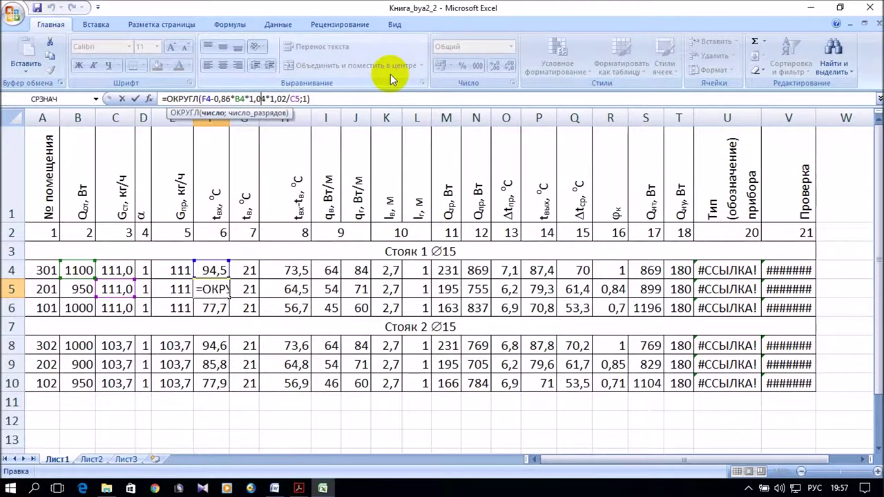
key(BackSpace)
text(27)
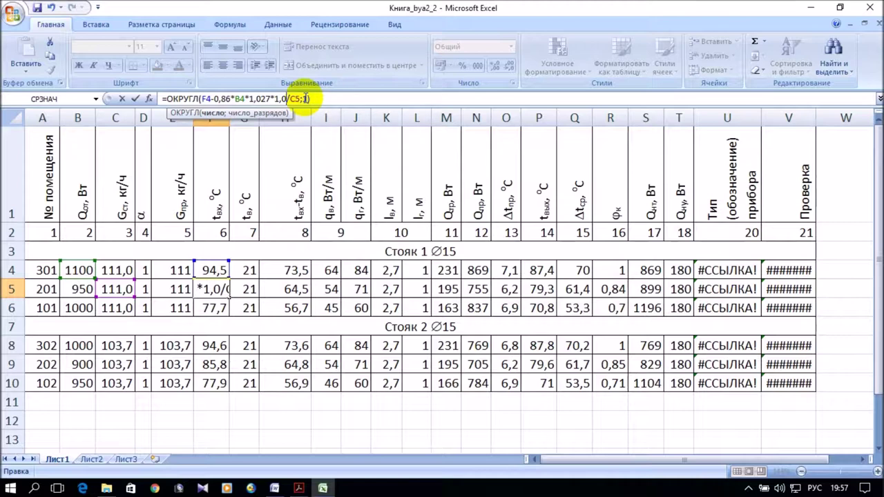
key(Return)
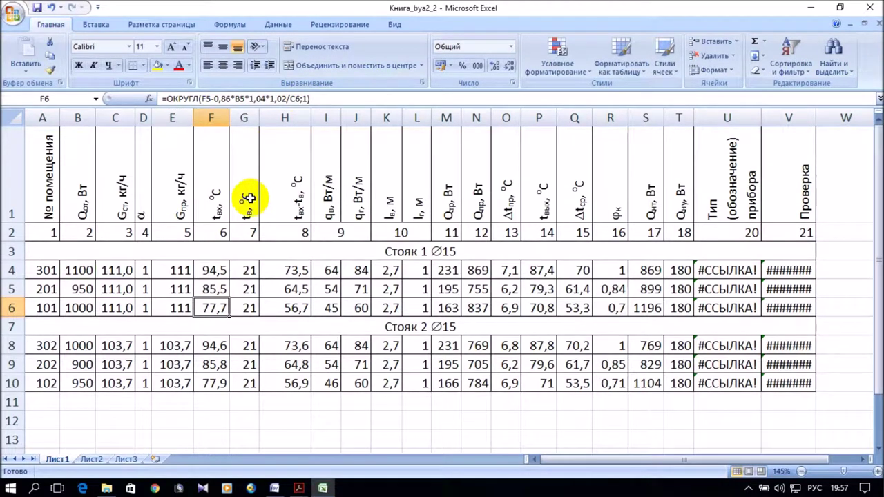
click(225, 289)
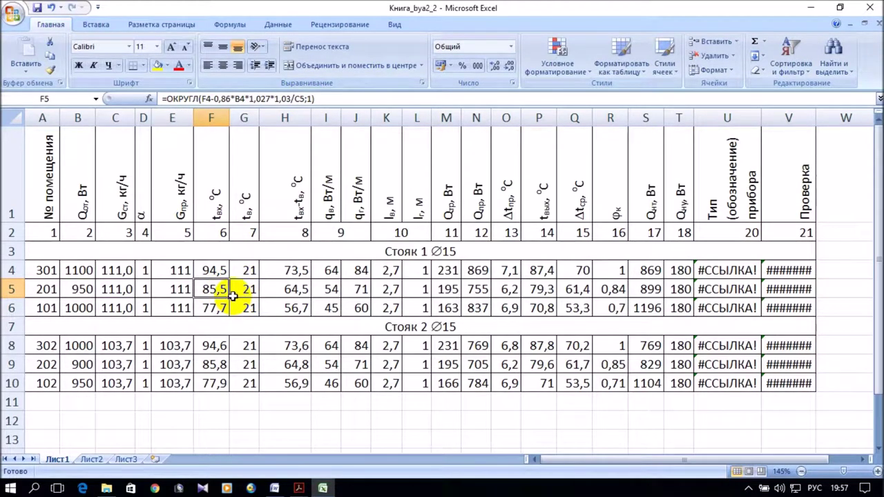
drag(233, 297, 230, 319)
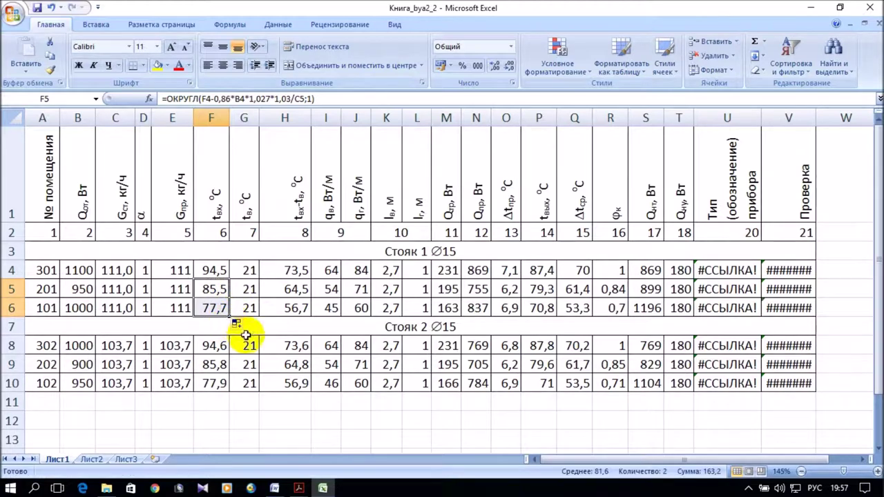
- Copy the F5 inlet temperature formula to F9:F10 and check the formulas in both cells
right_click(209, 289)
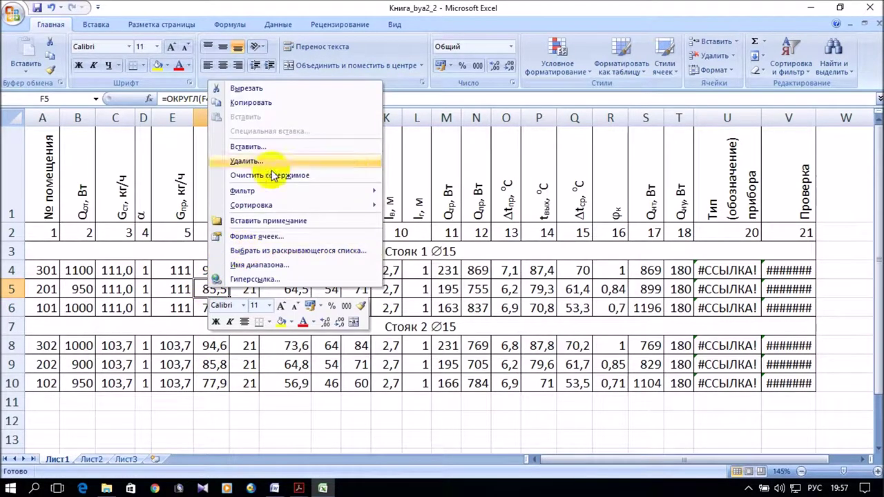
click(263, 102)
drag(213, 363, 216, 384)
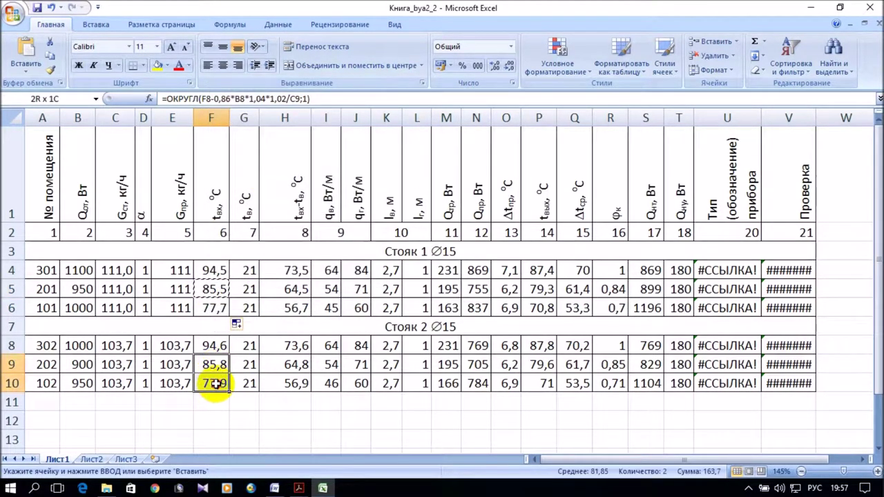
click(24, 50)
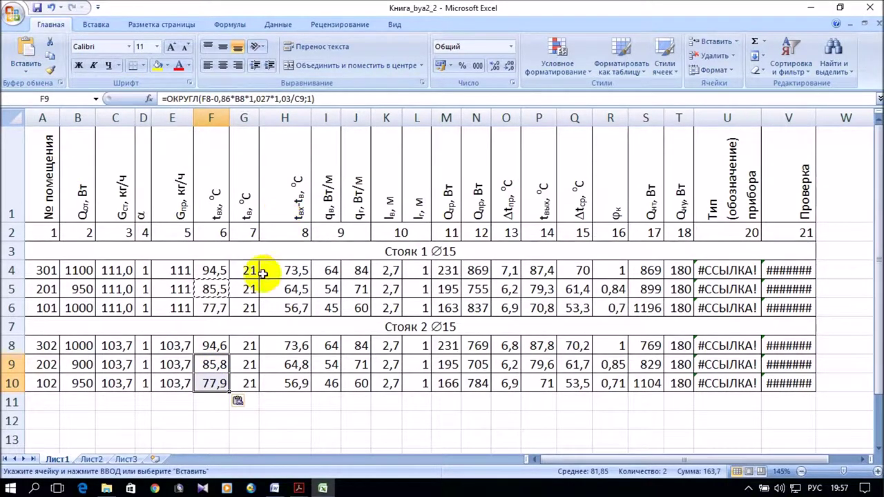
click(214, 364)
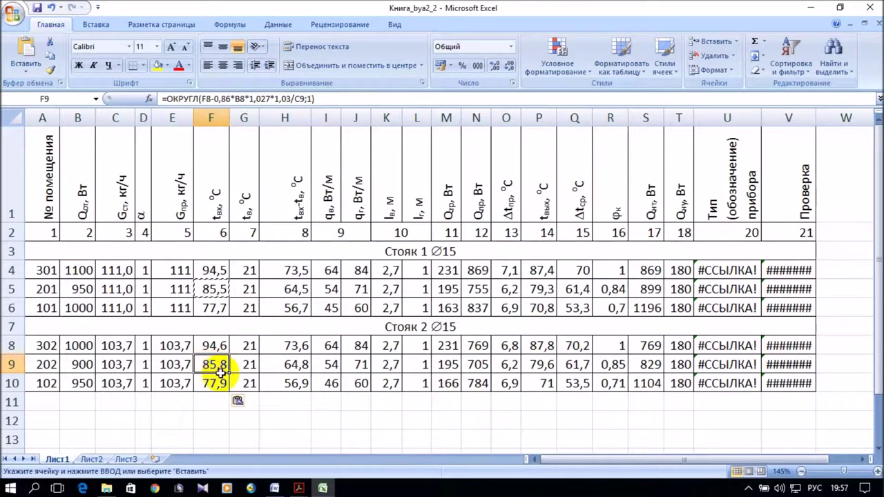
click(216, 383)
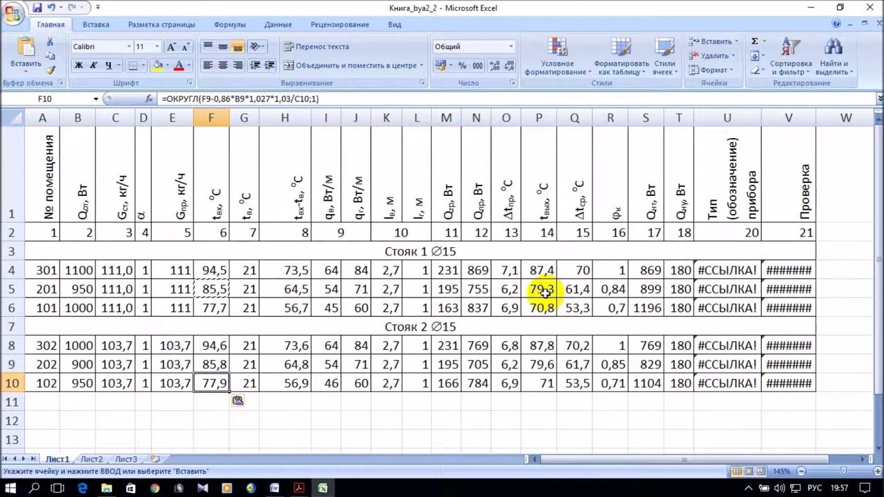
click(507, 270)
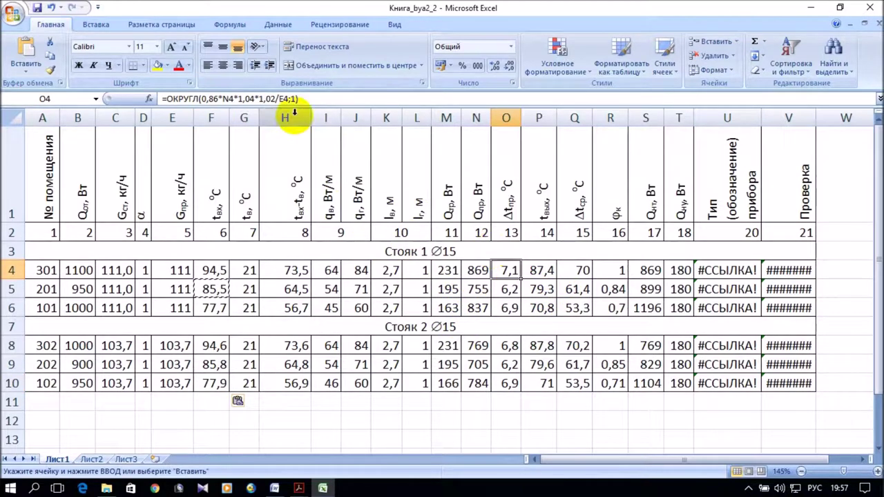
click(249, 99)
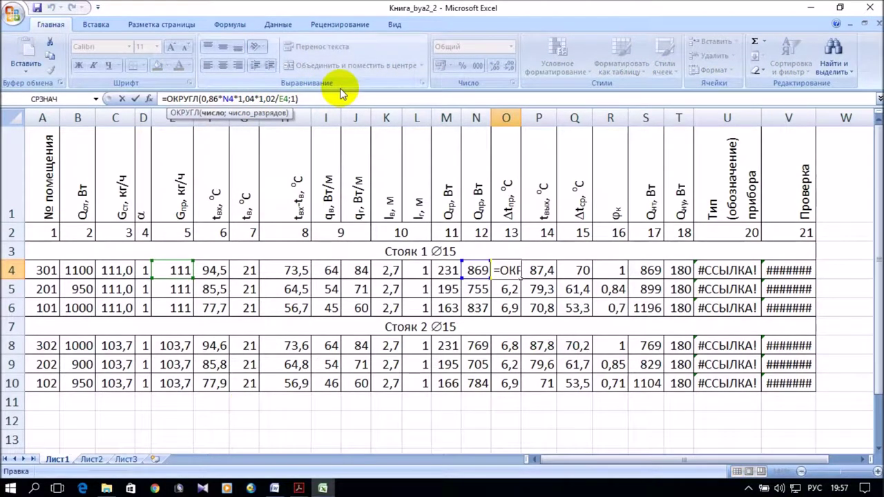
key(Escape)
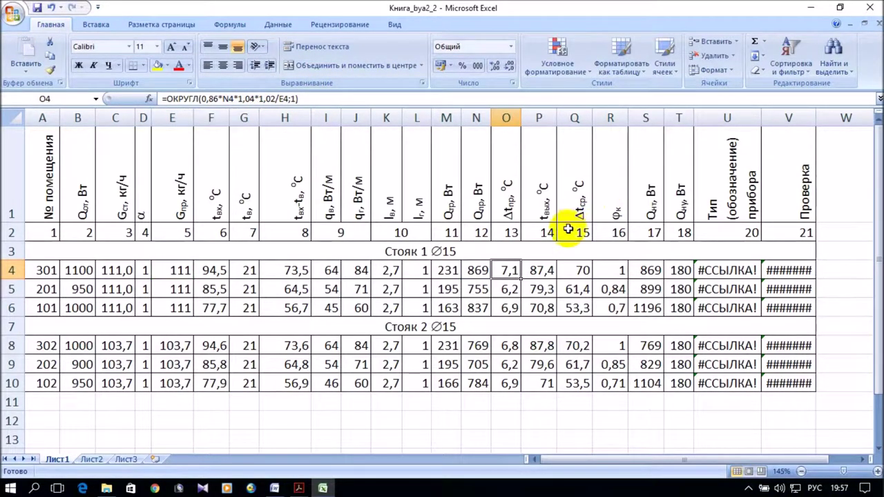
- Set the coefficients in the O4 device temperature drop formula to 1,027 and 1,03, and fill it down to O6
double_click(509, 274)
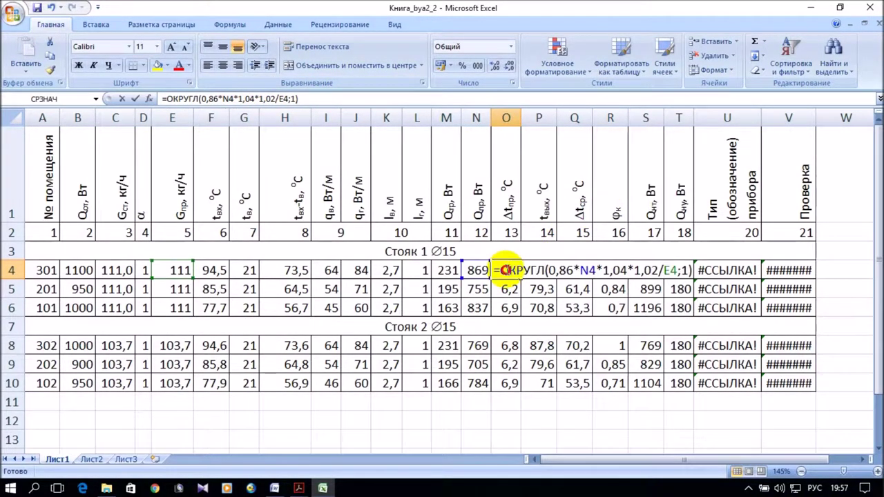
click(622, 269)
key(BackSpace)
text(2)
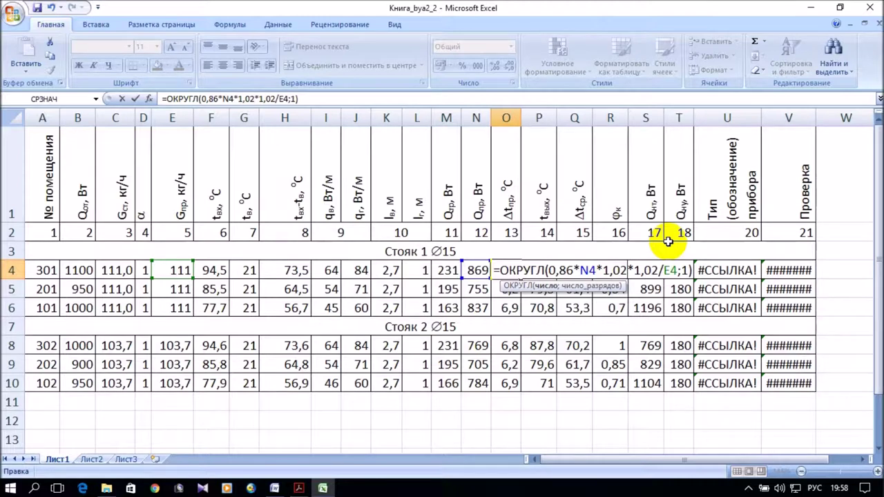
text(7)
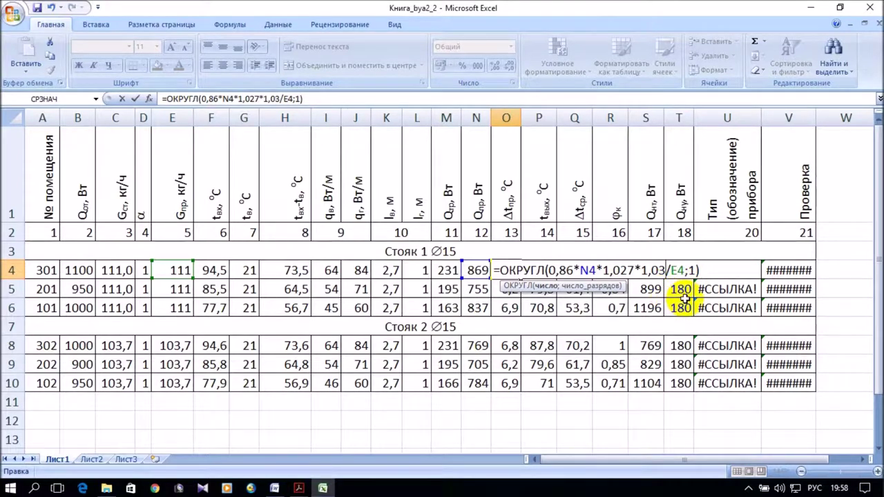
key(Return)
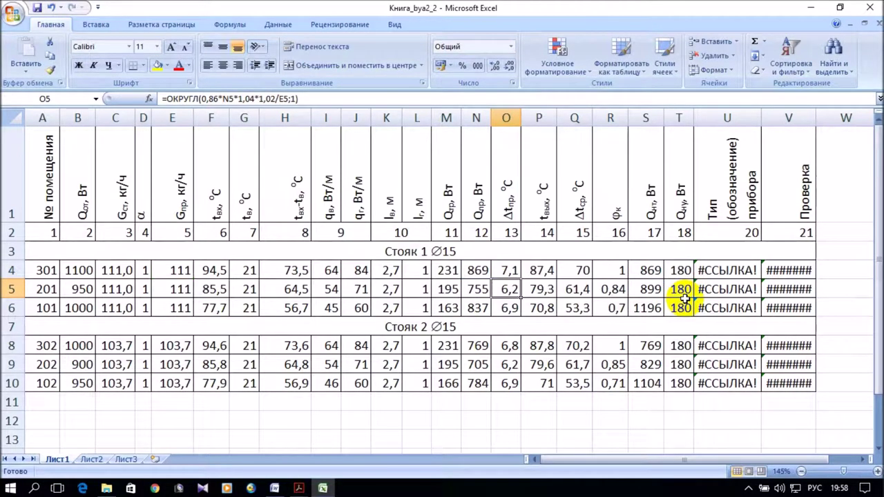
click(506, 269)
drag(521, 279, 527, 311)
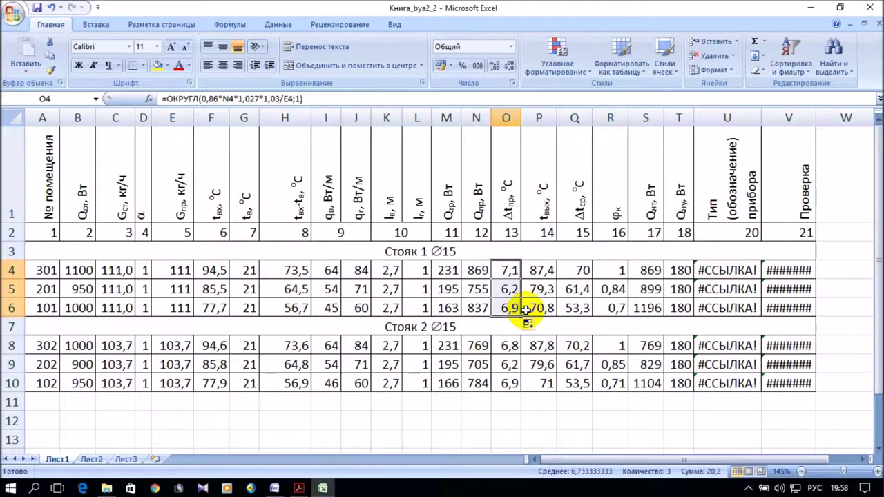
- Copy the temperature drop formulas from O4:O6 to O8:O10 for riser 2
right_click(505, 269)
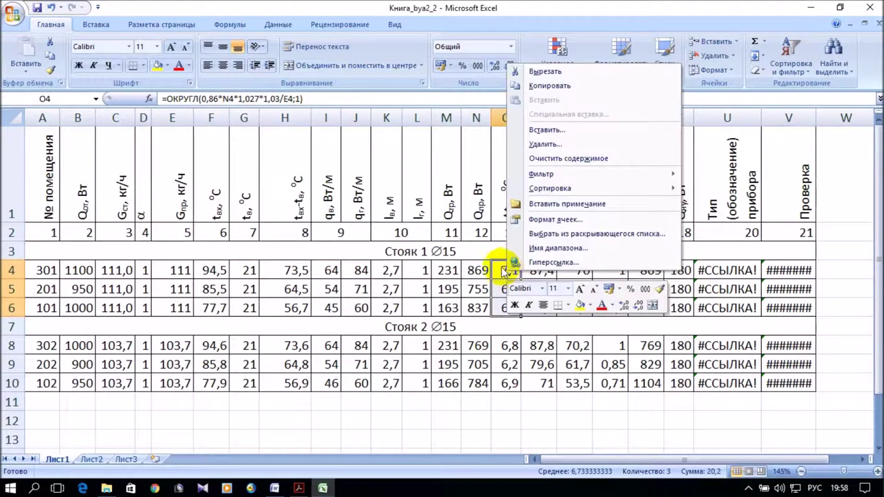
click(550, 85)
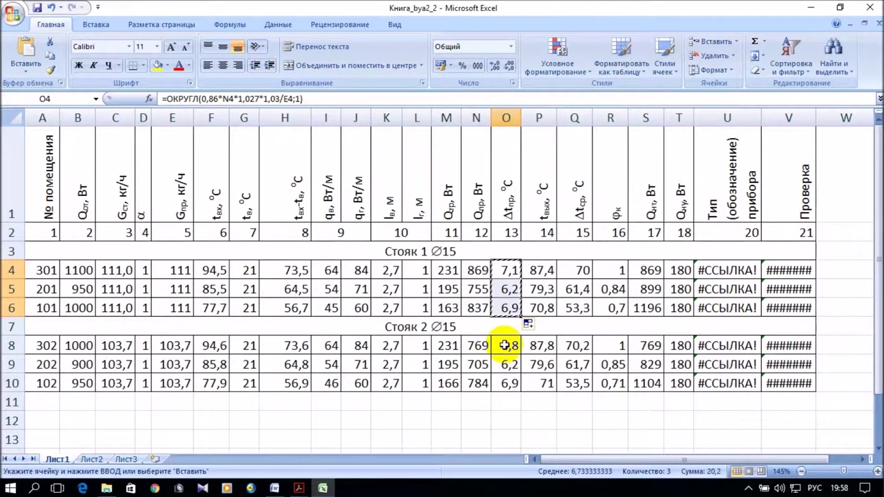
click(506, 346)
click(25, 59)
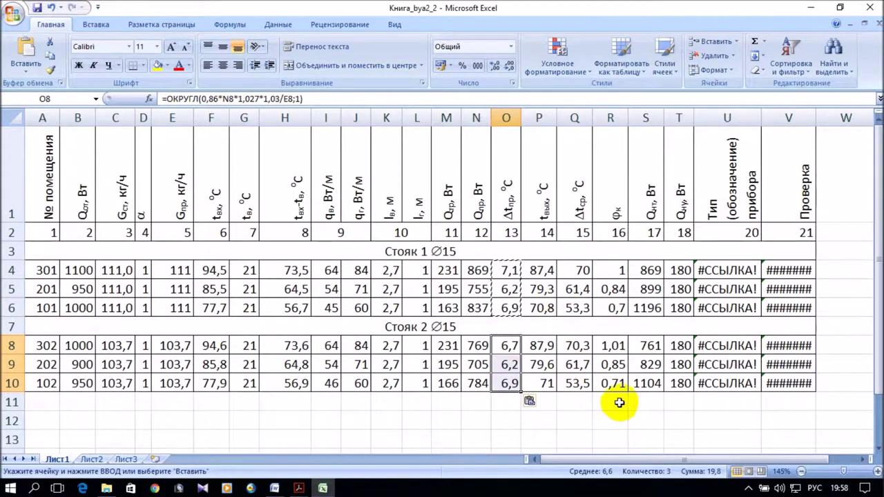
- Open the φк coefficient formula in R4 for editing
click(613, 270)
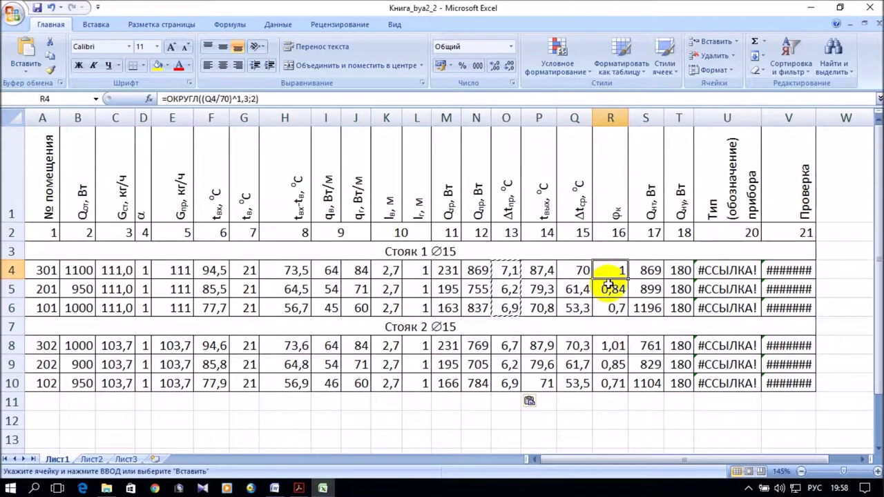
double_click(606, 274)
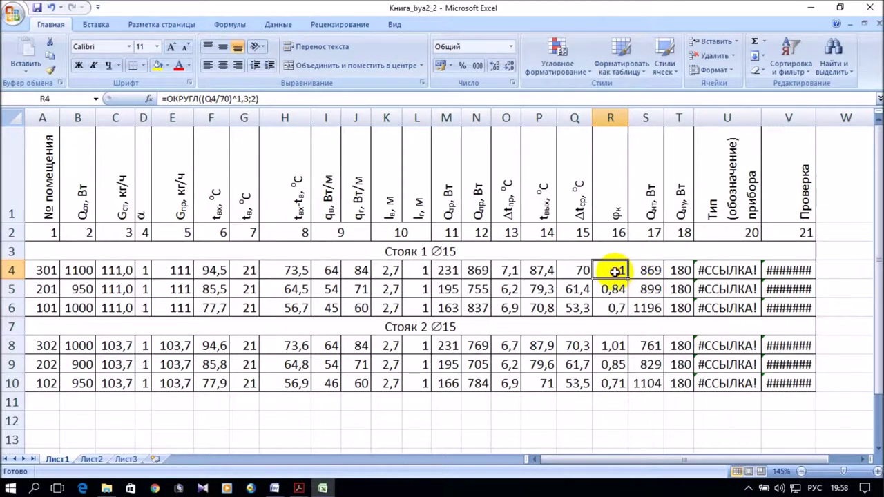
click(616, 270)
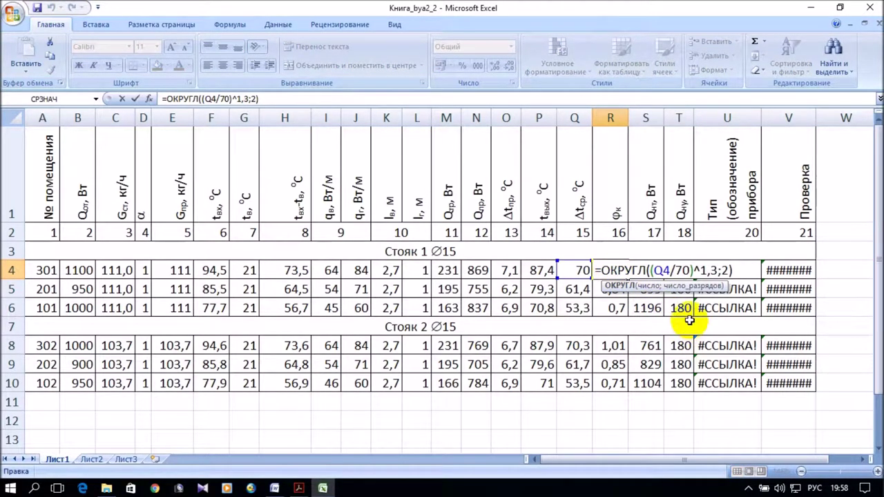
- Look up the φ1 exponent definition and the n values for PRADO radiator types in the top-down flow scheme of the PRADO recommendations
click(299, 489)
click(501, 443)
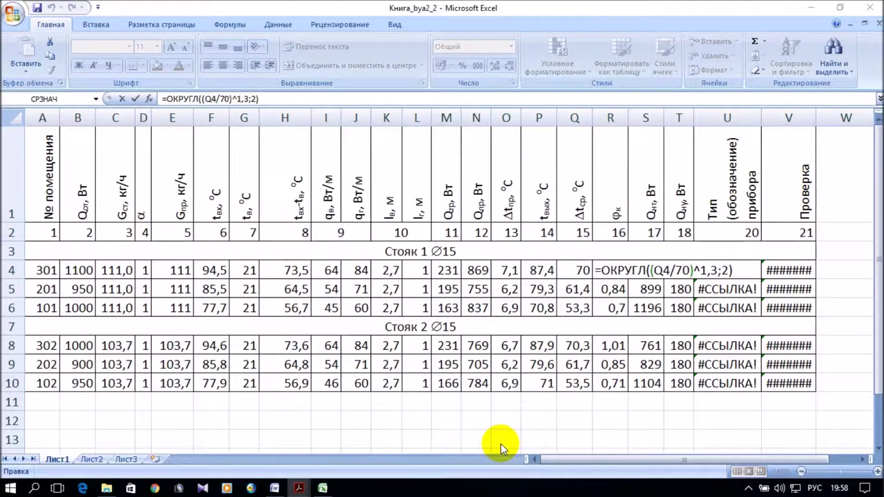
scroll(676, 287, down, 10)
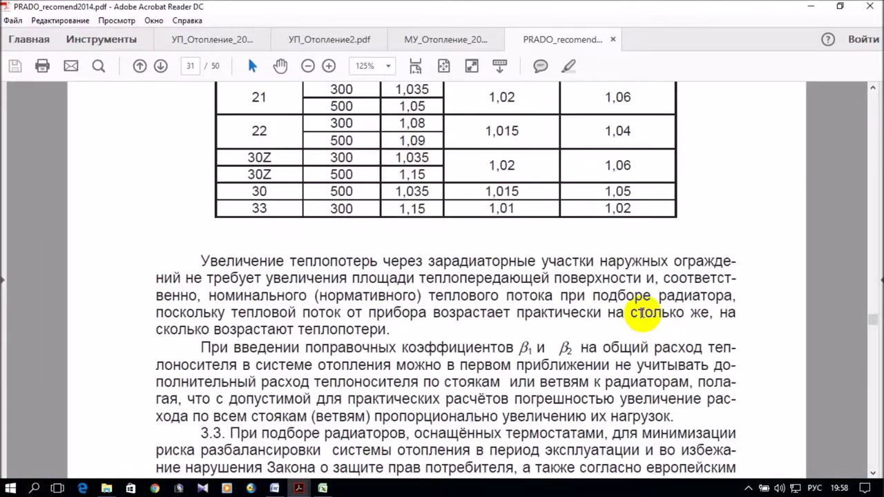
scroll(675, 286, down, 15)
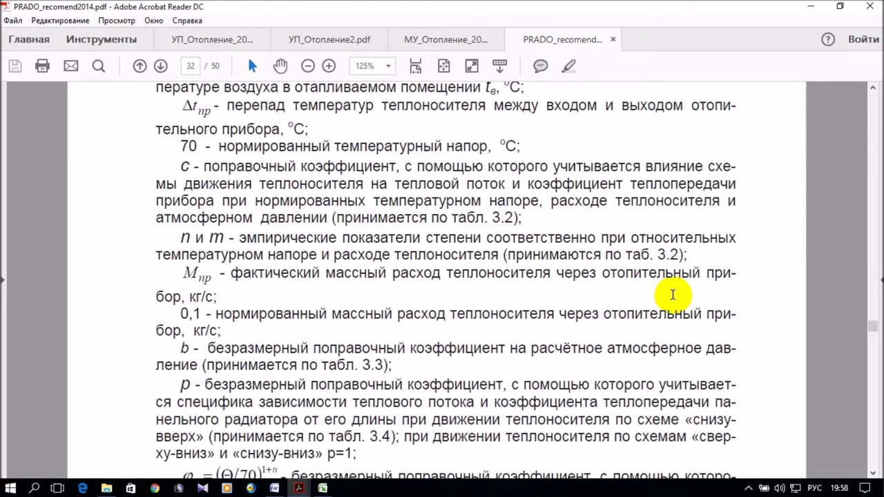
scroll(674, 293, up, 5)
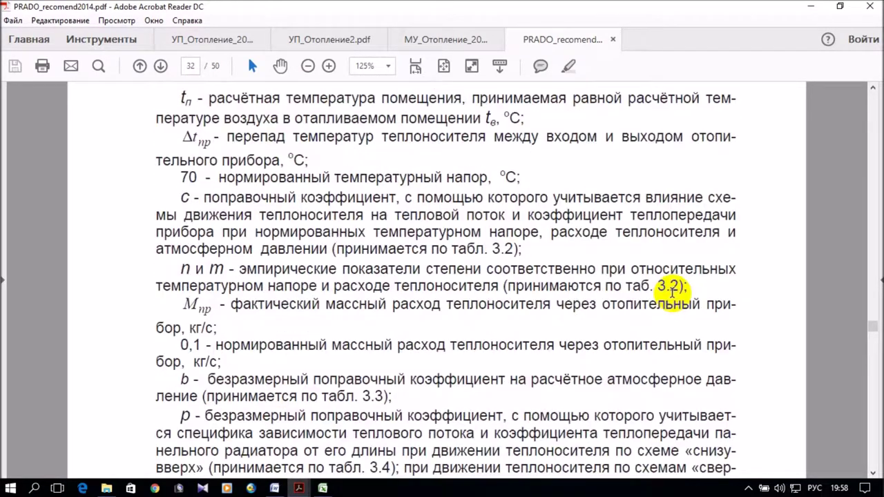
scroll(560, 297, down, 3)
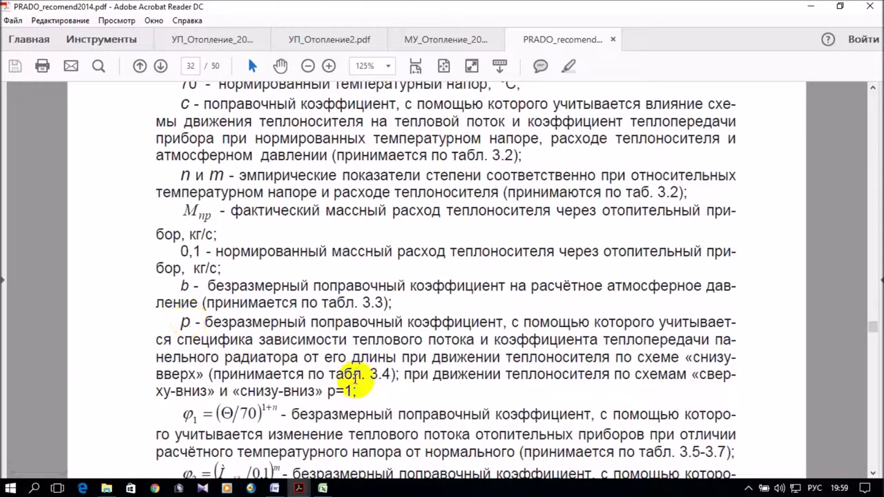
scroll(556, 356, down, 15)
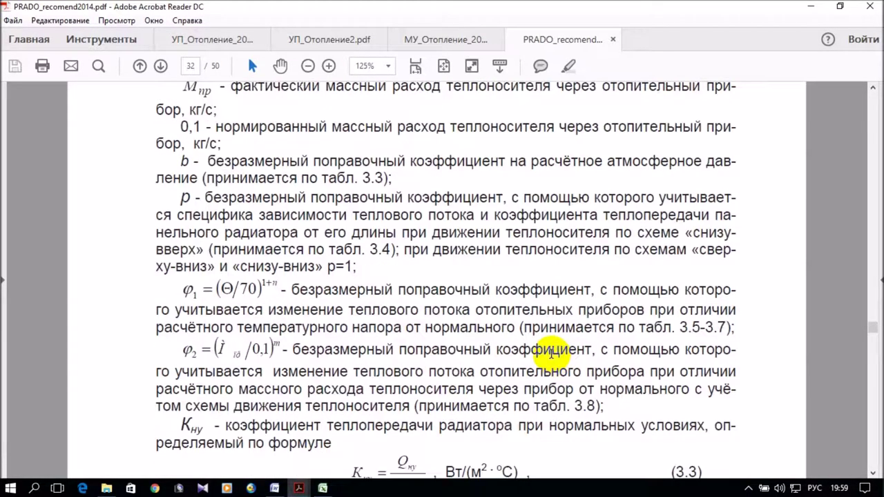
scroll(548, 349, down, 20)
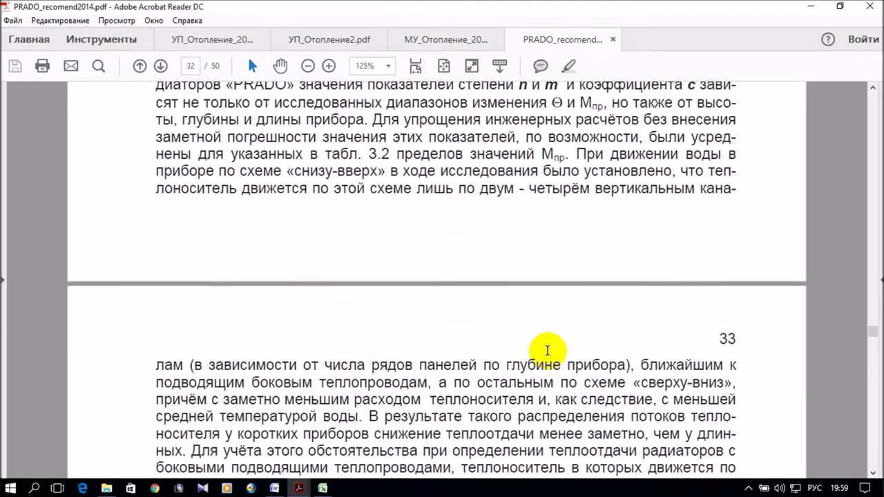
scroll(549, 351, down, 6)
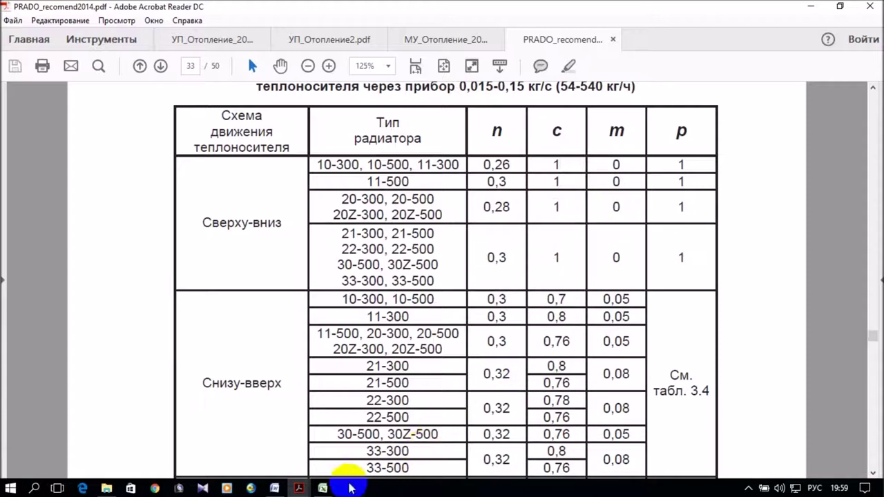
- Set the exponent in the R4 φк formula to 1,28, checking the n and b coefficient tables in the PRADO recommendations before committing it
click(322, 488)
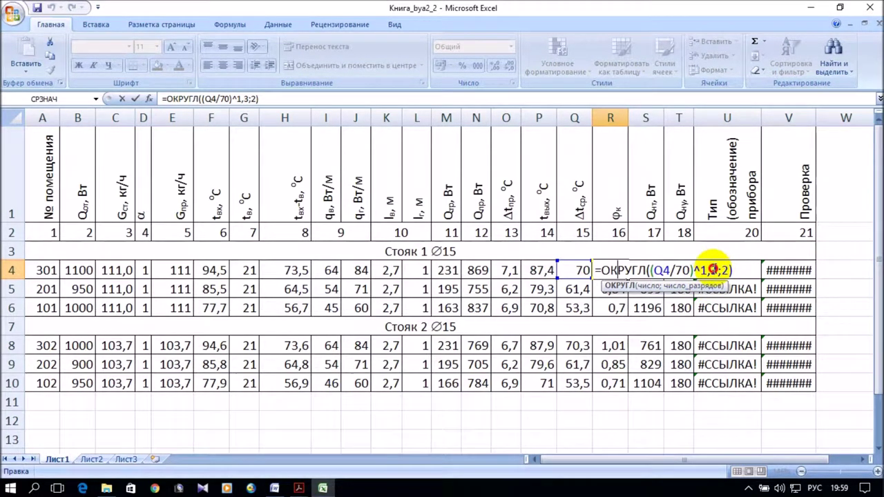
click(711, 269)
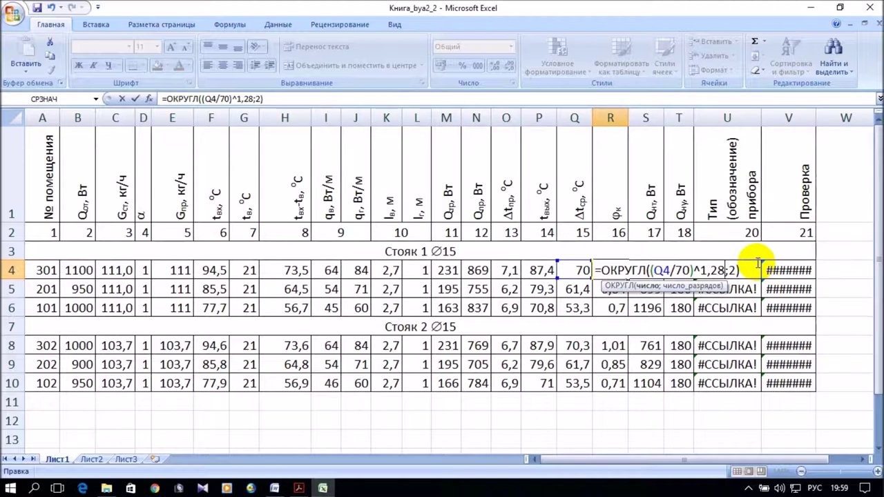
click(743, 270)
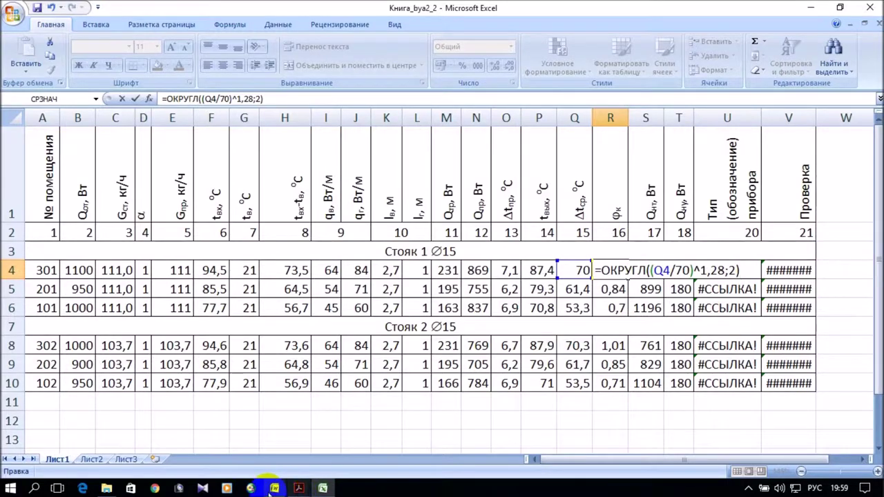
mouse_move(272, 492)
mouse_move(299, 489)
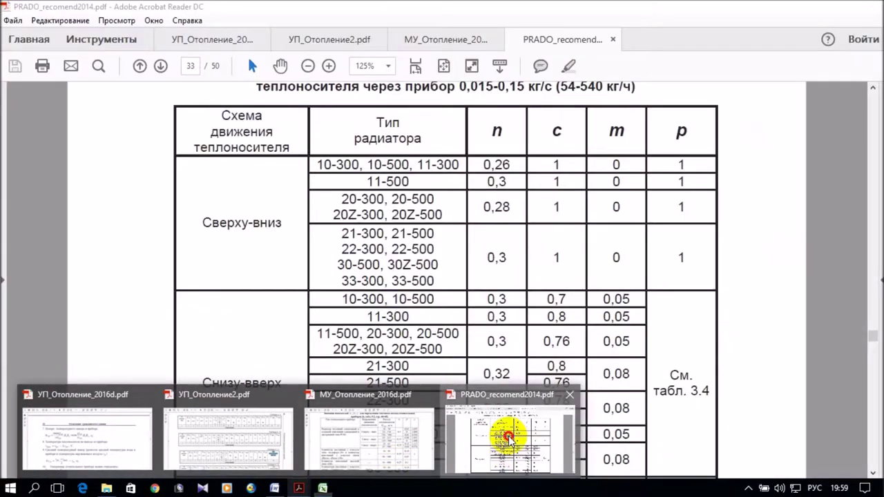
click(508, 435)
scroll(621, 300, down, 10)
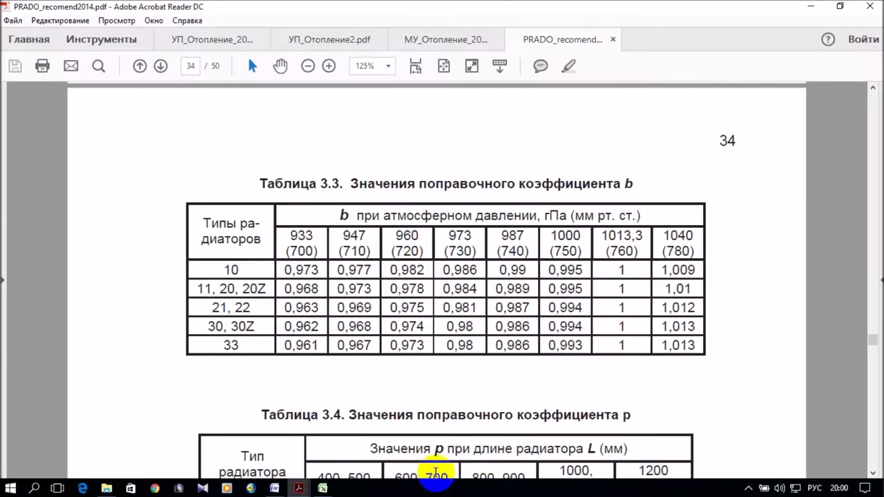
click(323, 489)
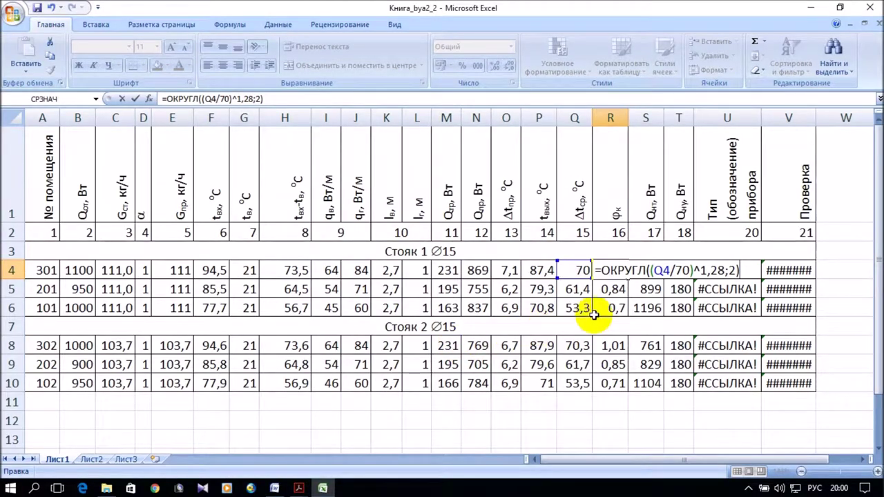
key(Return)
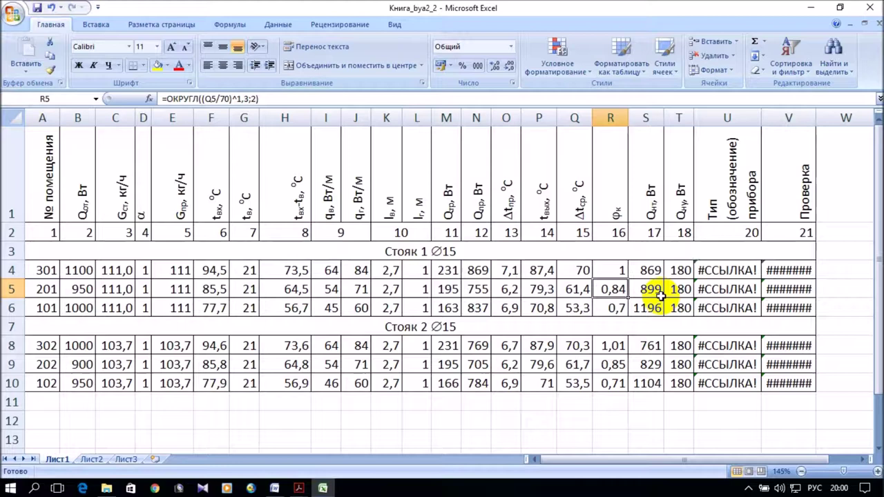
- Fill the φк formula from R4 down to R6 for riser 1
click(654, 270)
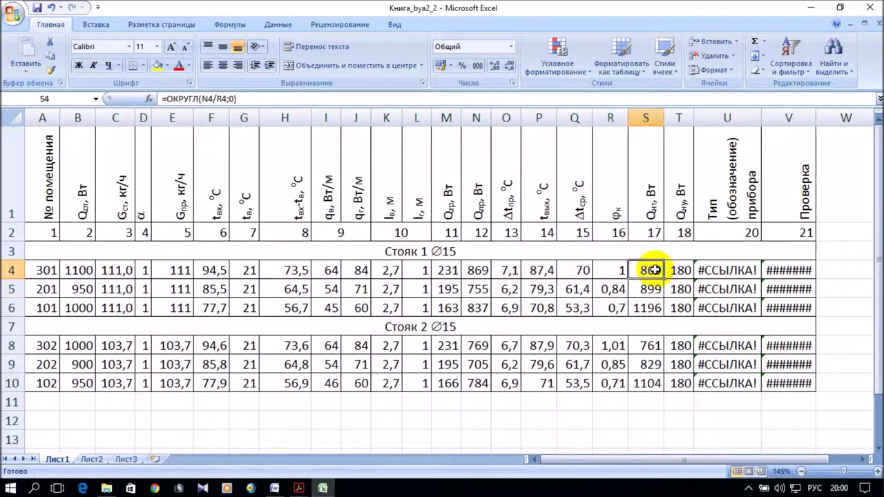
click(616, 271)
drag(629, 277, 628, 315)
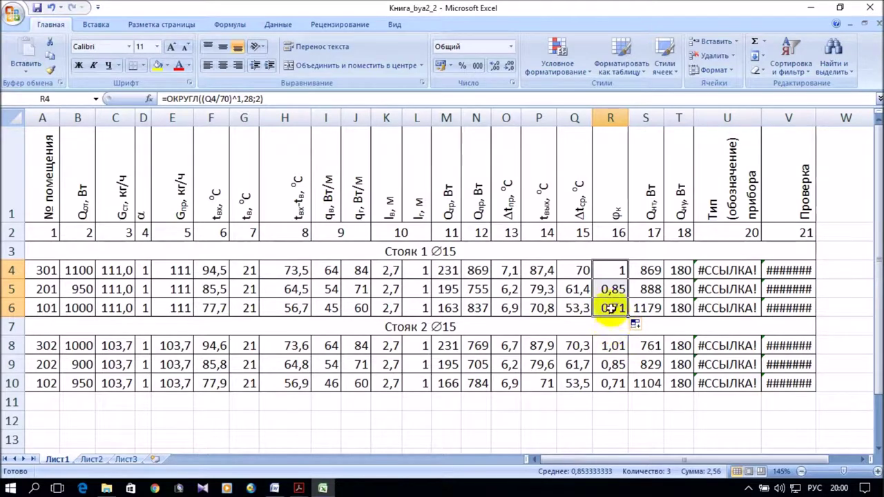
- Copy the φк formulas from R4:R6 to R8:R10 for riser 2
right_click(611, 303)
click(660, 117)
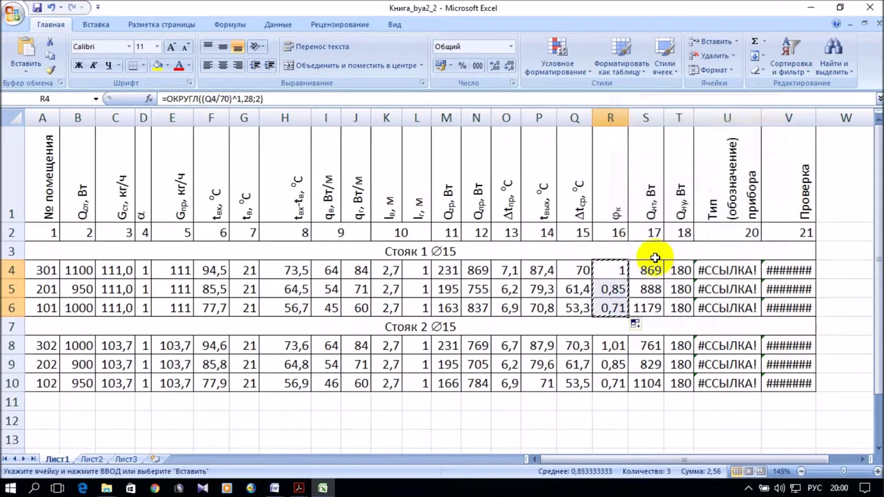
click(604, 348)
right_click(604, 348)
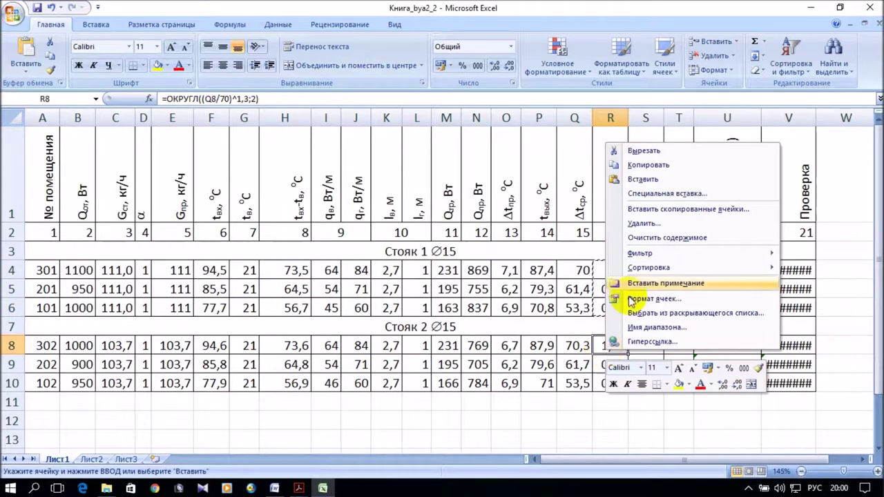
click(647, 187)
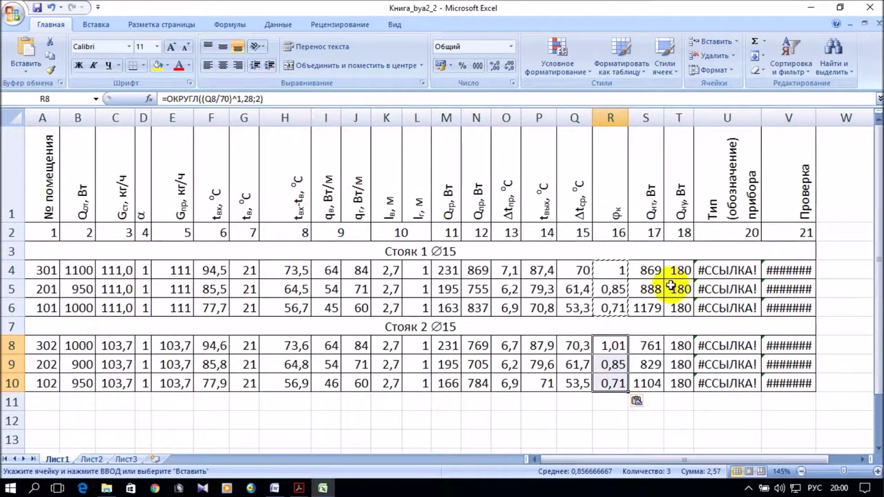
- Check the required heat flow formula in S4, widen the Qну column T, and select T4
click(652, 269)
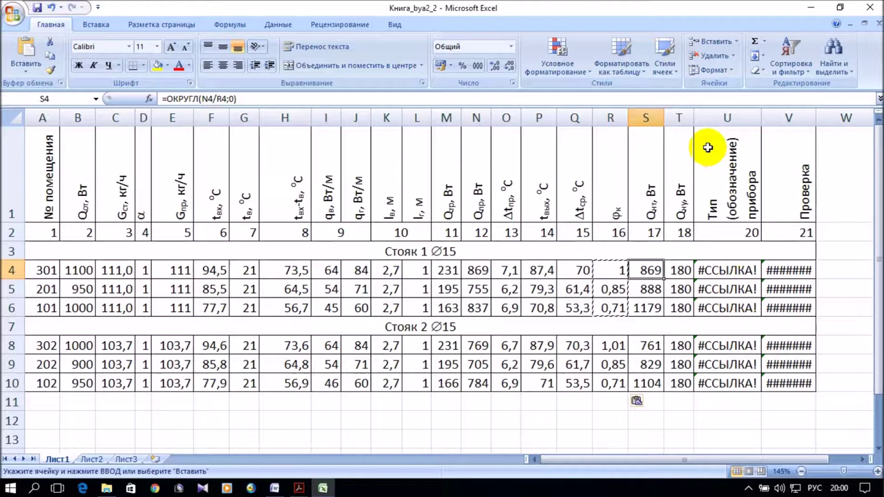
drag(695, 118, 727, 122)
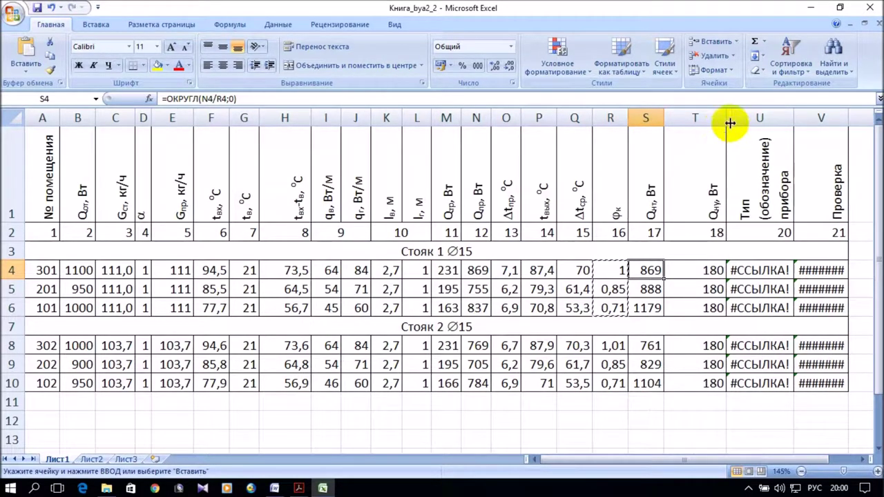
click(703, 268)
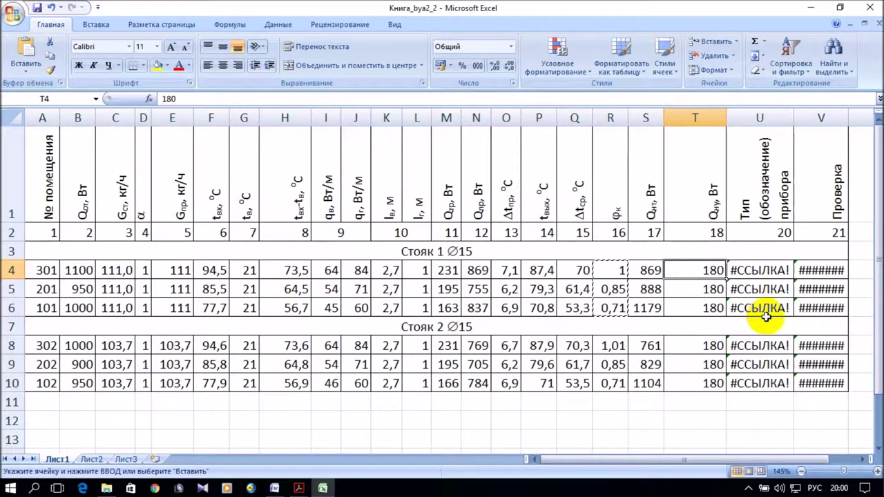
- Find the nominal heat flow table for the 500 mm high type 20 radiators in the PRADO recommendations
click(302, 488)
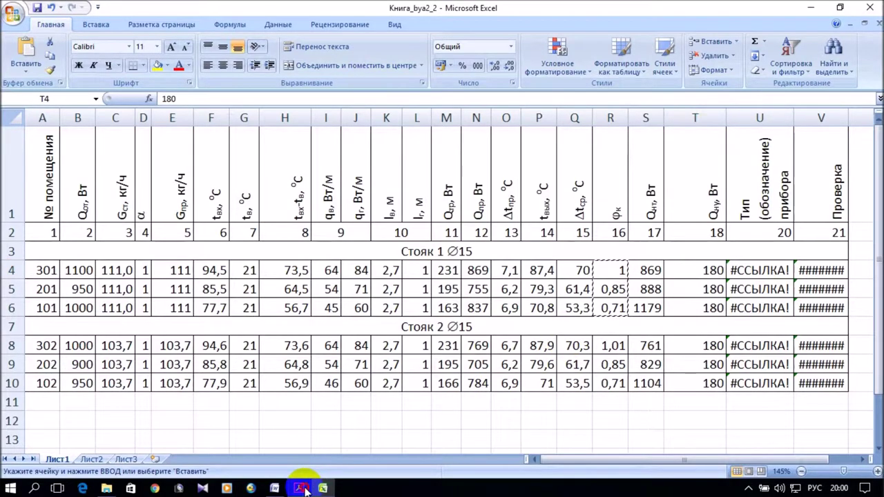
click(456, 467)
scroll(556, 328, up, 3)
scroll(556, 327, up, 20)
scroll(553, 323, up, 20)
scroll(553, 323, up, 20)
scroll(550, 323, up, 20)
scroll(487, 386, up, 20)
scroll(486, 386, up, 15)
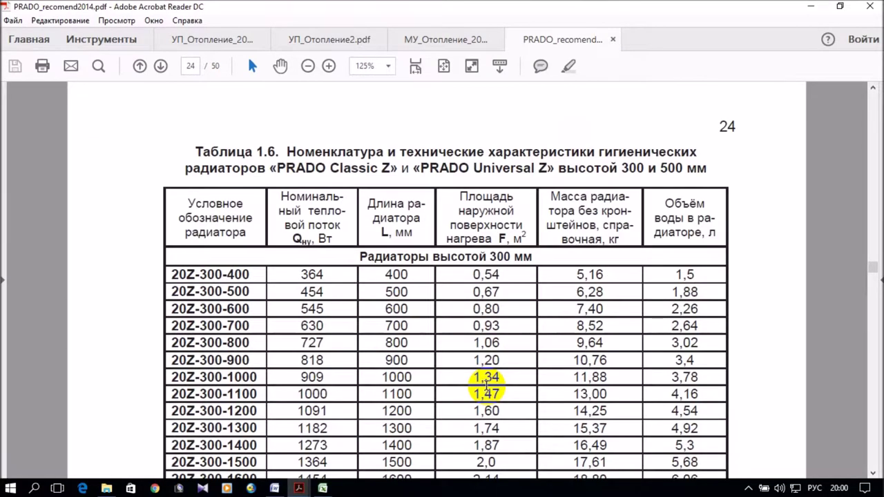
scroll(486, 385, up, 4)
scroll(486, 385, down, 20)
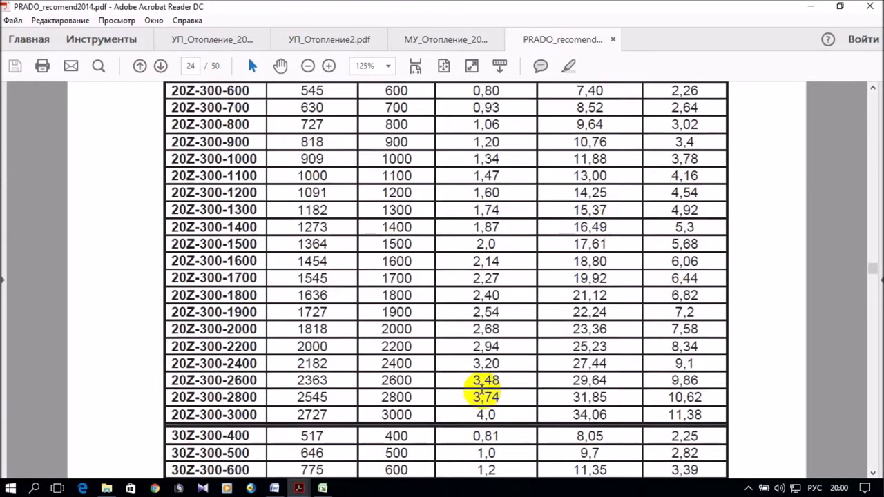
scroll(478, 386, down, 20)
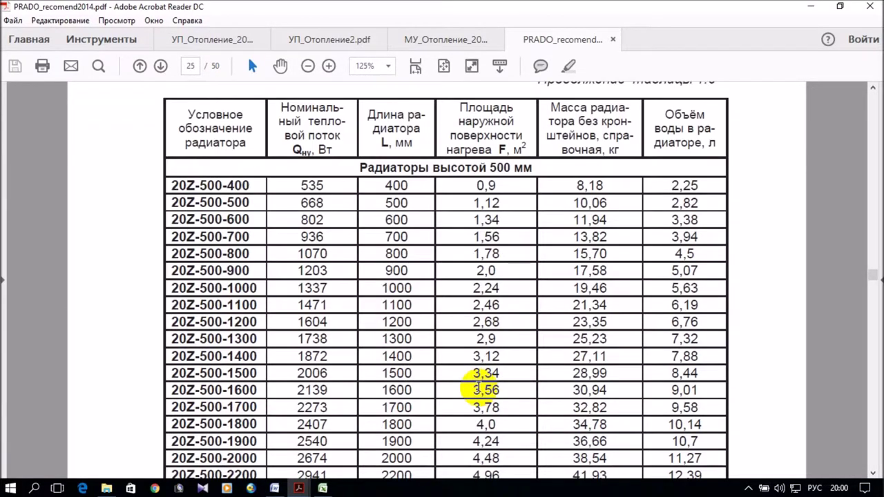
scroll(483, 380, down, 2)
scroll(485, 376, up, 20)
scroll(486, 376, up, 20)
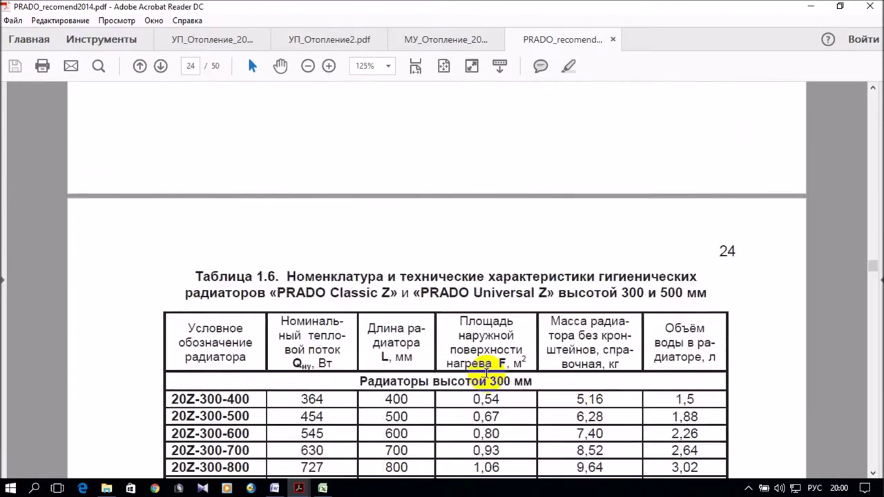
scroll(442, 432, up, 20)
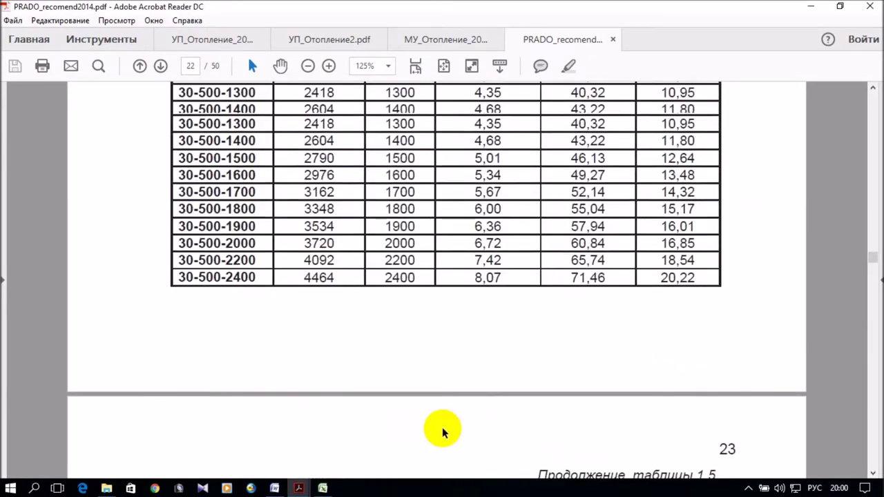
scroll(442, 426, up, 20)
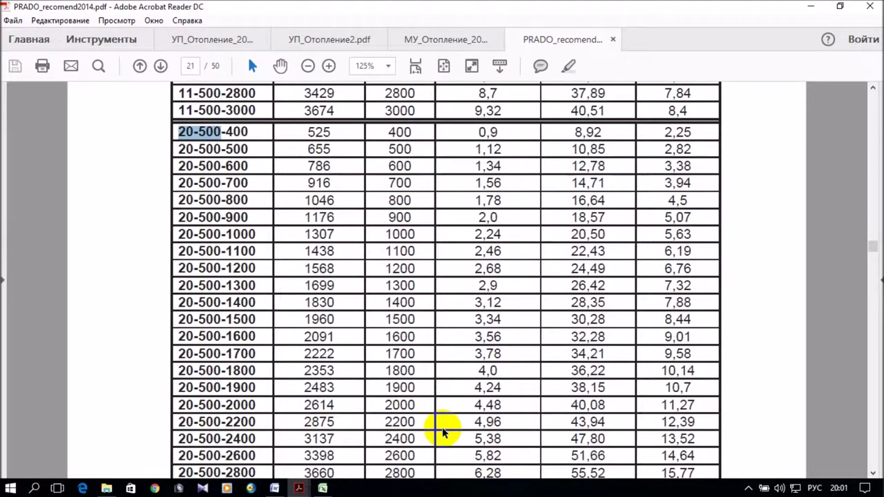
click(338, 132)
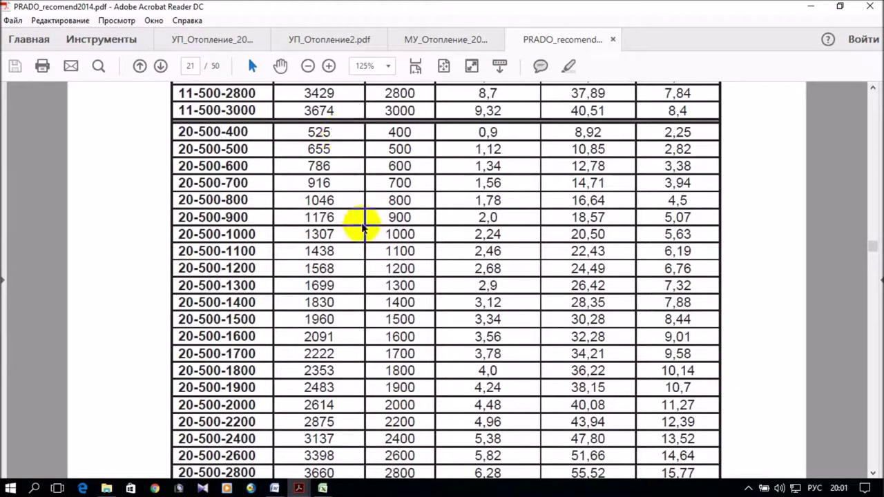
- Match room 301's required heat flow to the type 20 table and copy the radiator designation 20-500-700
click(321, 489)
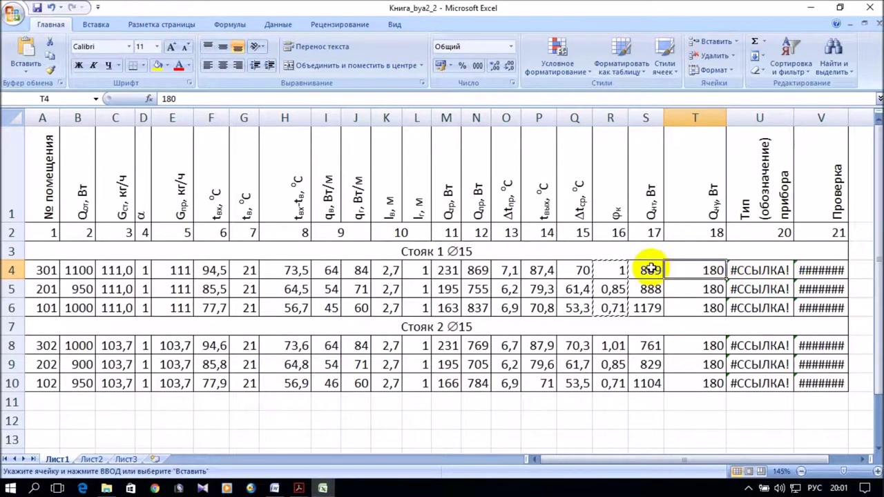
click(299, 489)
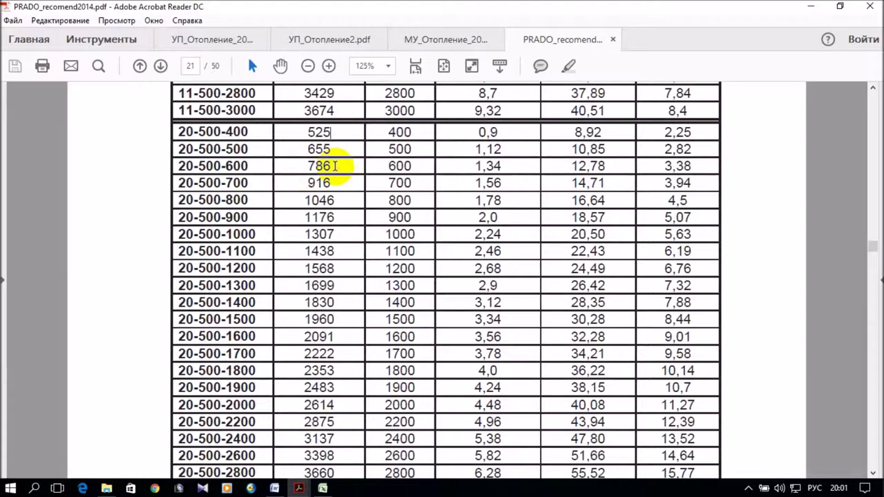
drag(330, 183, 300, 187)
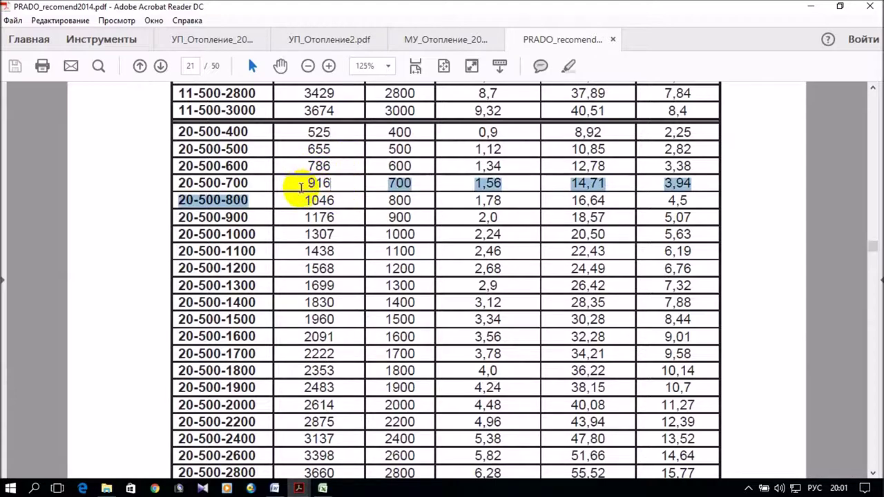
click(305, 183)
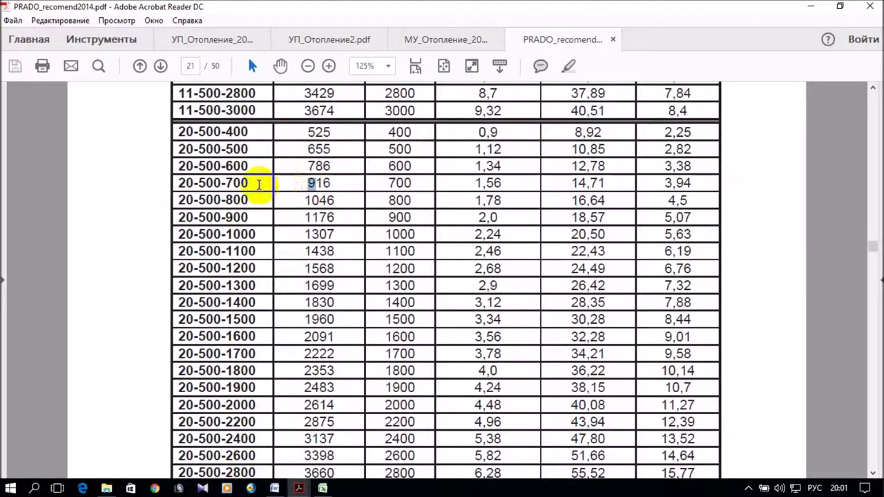
drag(252, 182, 186, 186)
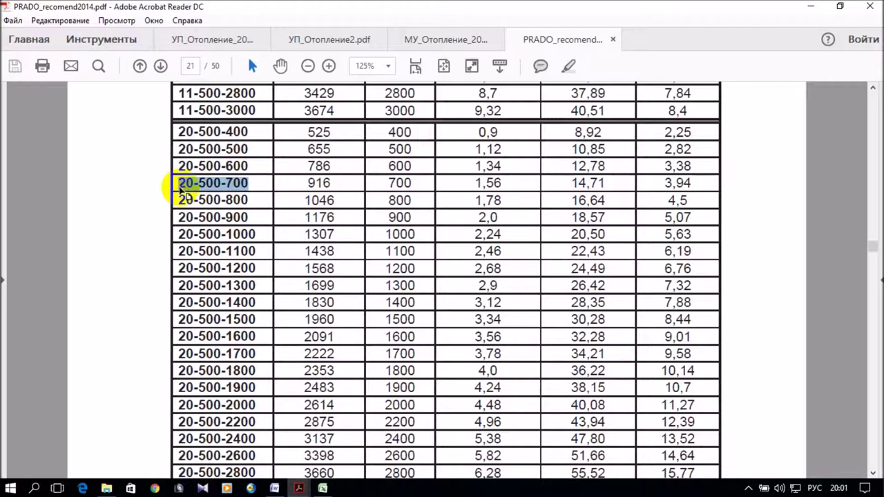
right_click(185, 188)
click(200, 196)
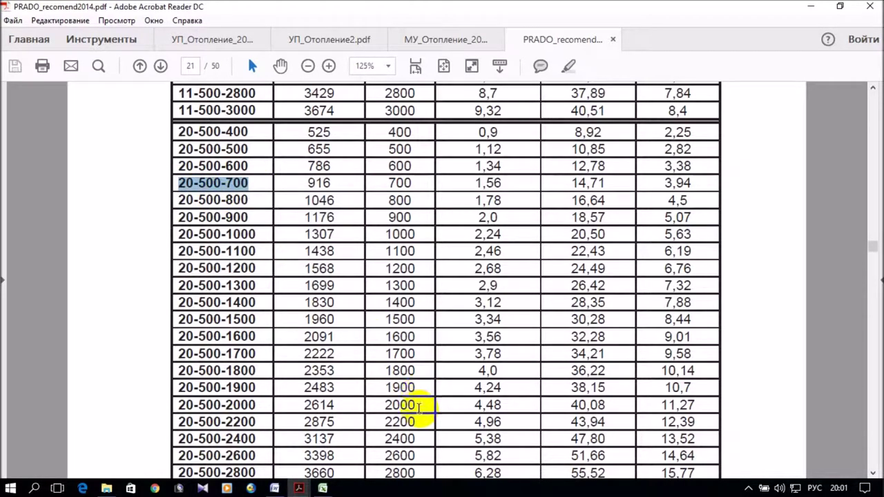
- Enter 916 as room 301's nominal heat flow in T4 and paste 20-500-700 as its device type in U4
click(335, 489)
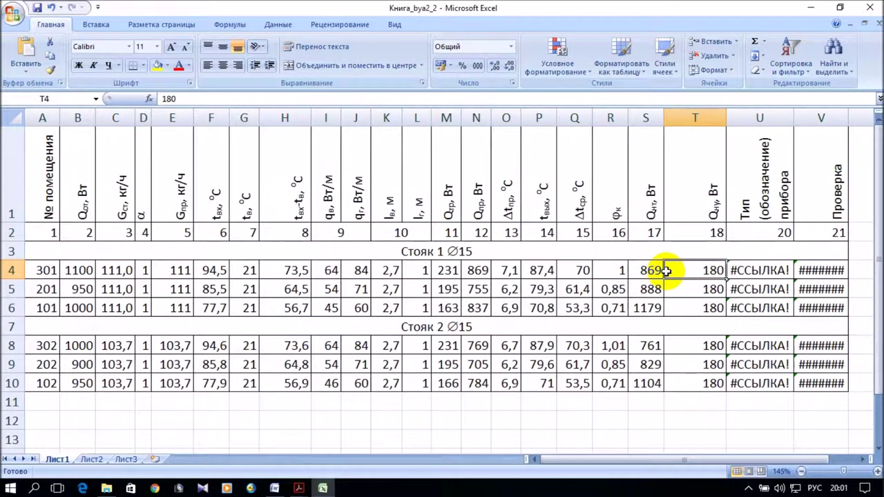
text(916)
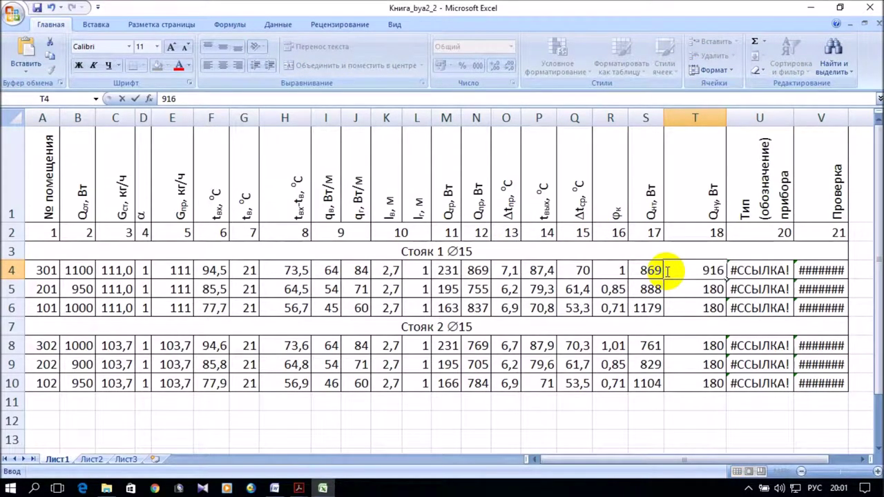
click(758, 271)
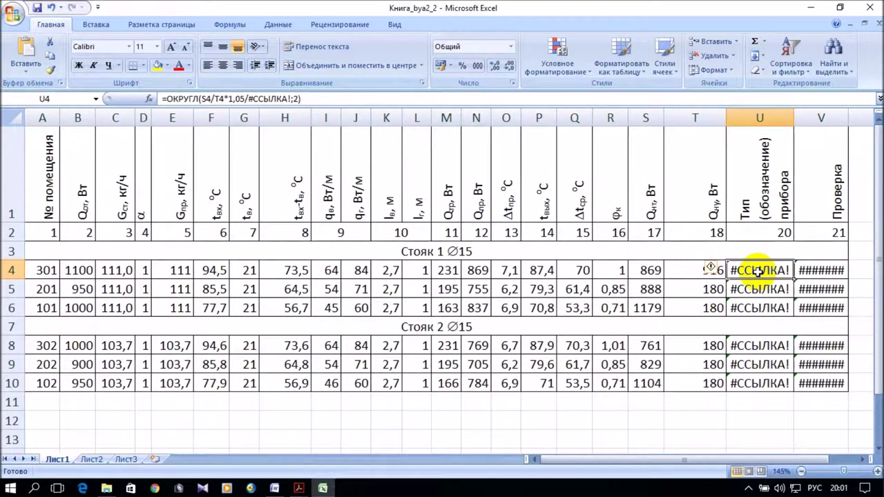
key(ctrl+v)
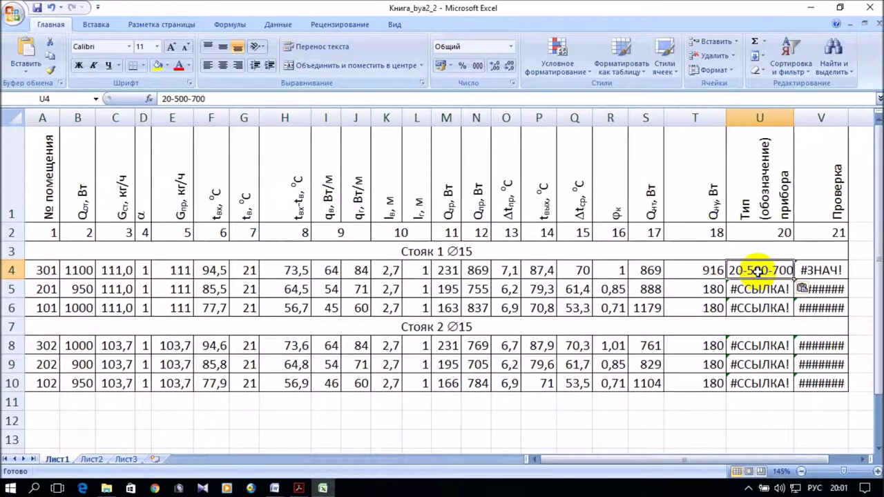
click(750, 328)
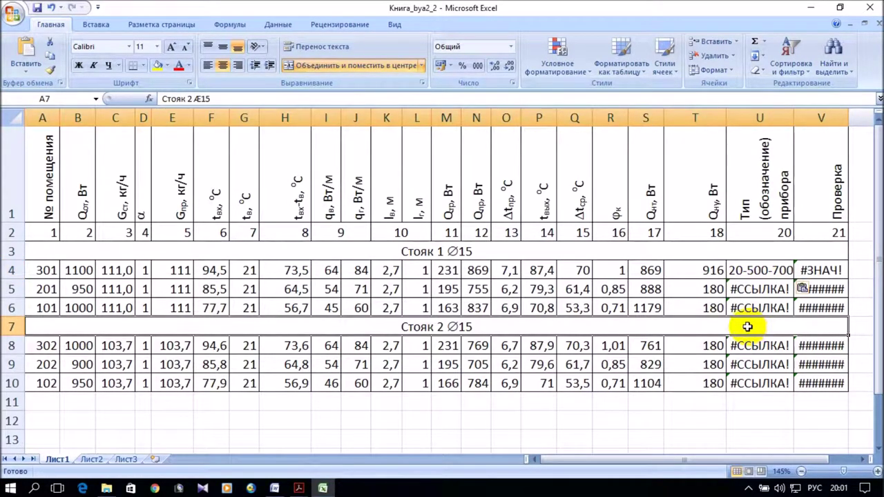
- Remove the factor ОКРУГЛВНИЗ(U4;0)* from the condition of the Проверка formula in V4
click(822, 272)
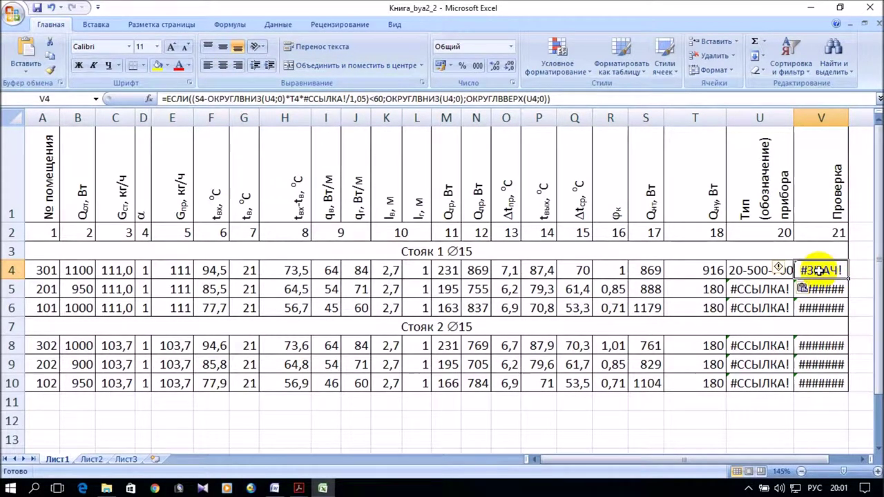
double_click(819, 271)
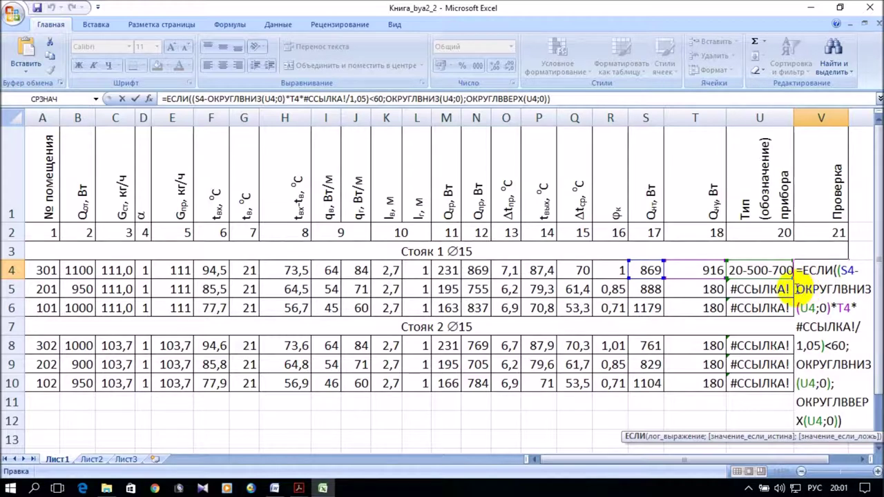
click(860, 271)
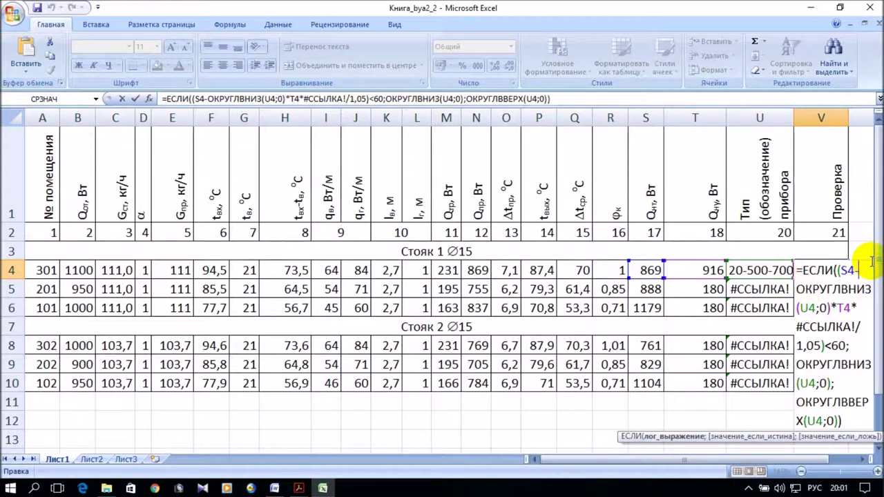
key(shift+Right)
key(shift+Right)
key(shift+Right)
key(shift+Right)
key(shift+Right)
key(shift+Right)
key(shift+Right)
key(shift+Right)
key(shift+Right)
key(shift+Right)
key(shift+Right)
key(shift+Right)
key(shift+Right)
key(shift+Right)
key(shift+Right)
key(shift+Right)
key(shift+Right)
key(shift+Right)
key(shift+Right)
key(shift+Right)
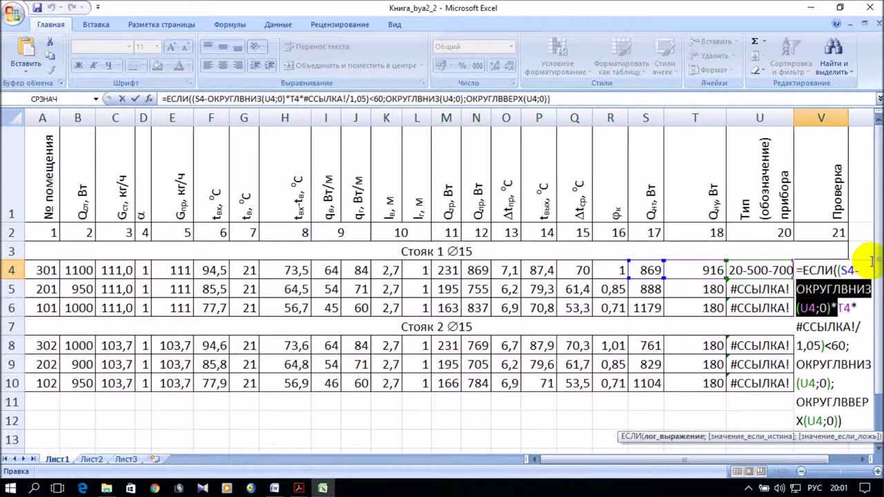
key(Delete)
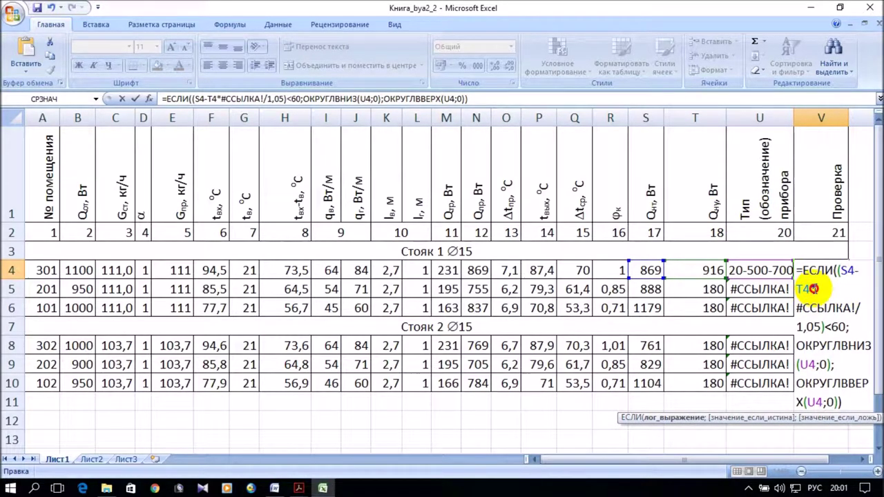
- Delete *#ССЫЛКА!/1,05 from the V4 condition, leaving (S4-T4)<60
click(812, 289)
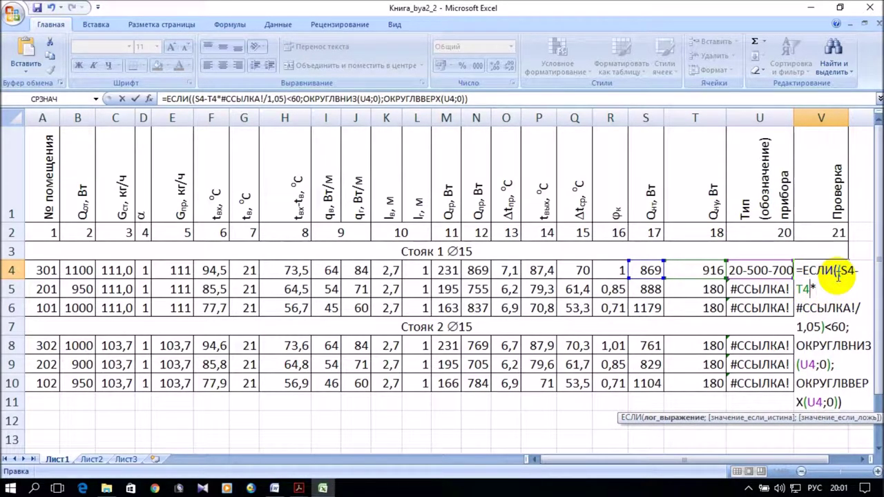
key(shift+Right)
key(shift+Right)
key(shift+Right)
key(shift+Right)
key(shift+Right)
key(shift+Right)
key(shift+Right)
key(shift+Right)
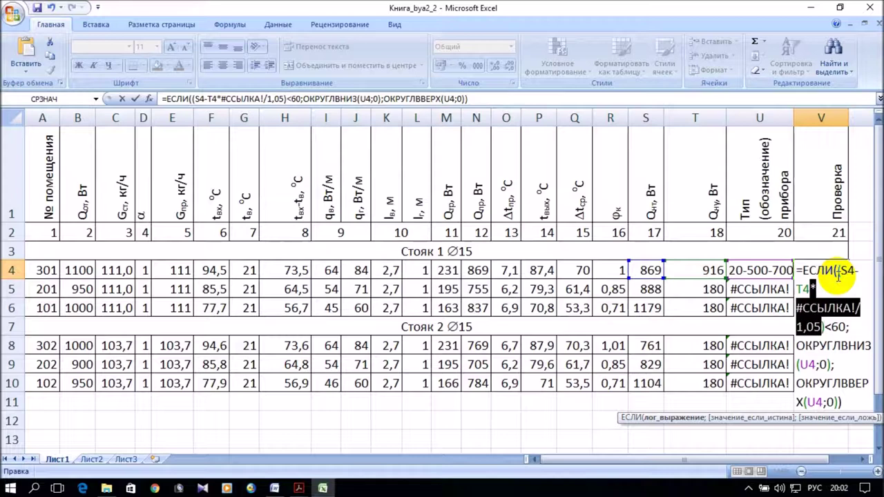
key(Delete)
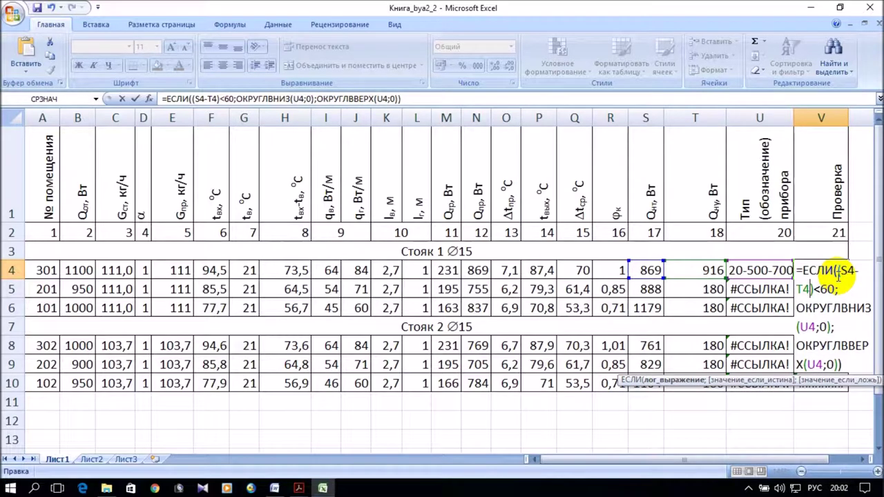
- Replace the value-if-true ОКРУГЛВНИЗ(U4;0) in the V4 formula with the text "Да"
click(796, 308)
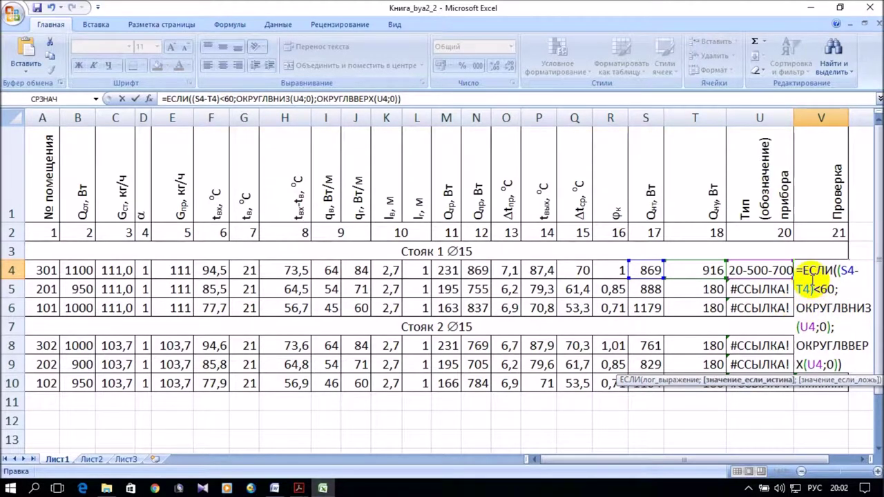
key(shift+Right)
key(shift+Right)
key(shift+Right)
key(shift+Right)
key(shift+Right)
key(shift+Right)
key(shift+Right)
key(shift+Right)
key(shift+Right)
key(shift+Right)
key(shift+Right)
key(shift+Right)
key(shift+Right)
key(shift+Right)
key(shift+Right)
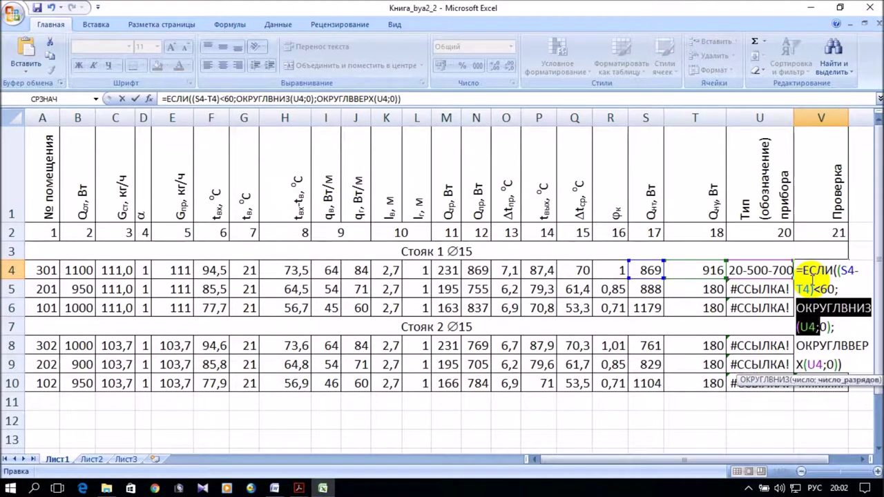
key(shift+Right)
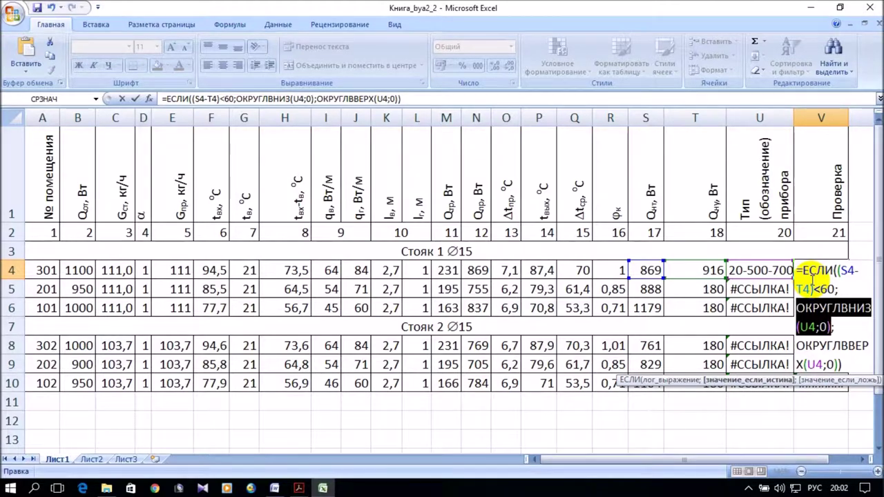
key(BackSpace)
text(Э)
key(BackSpace)
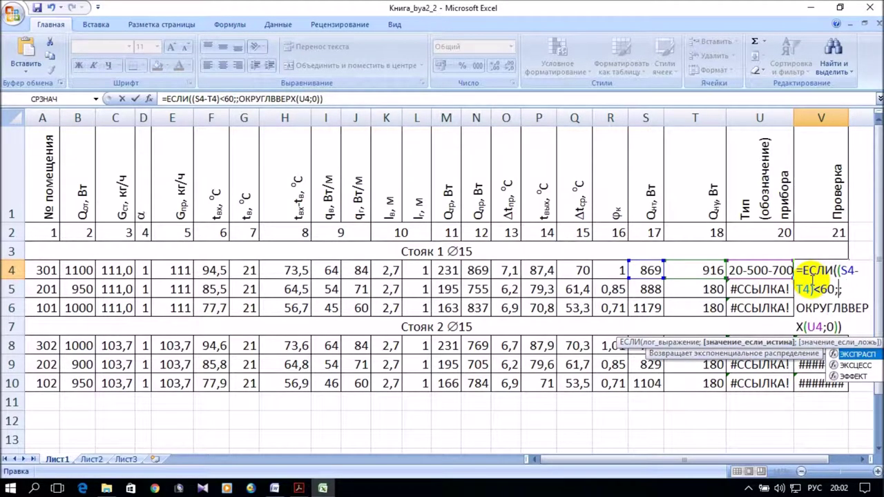
text("")
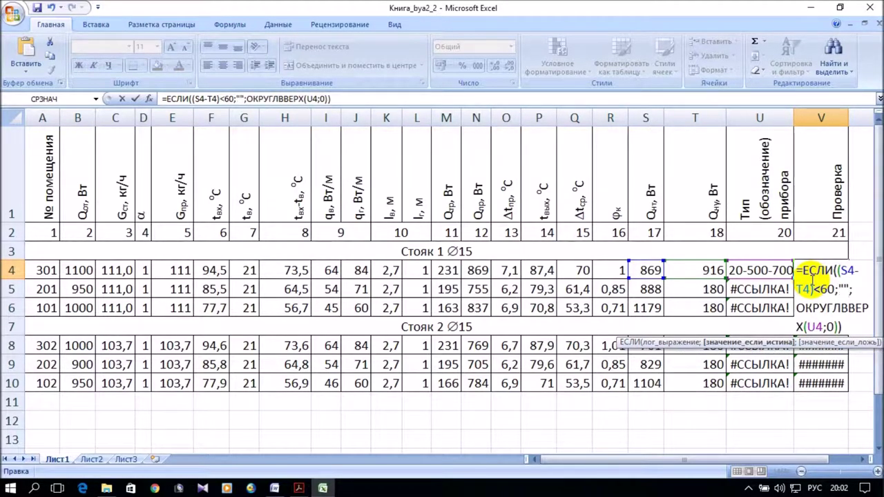
text(Да)
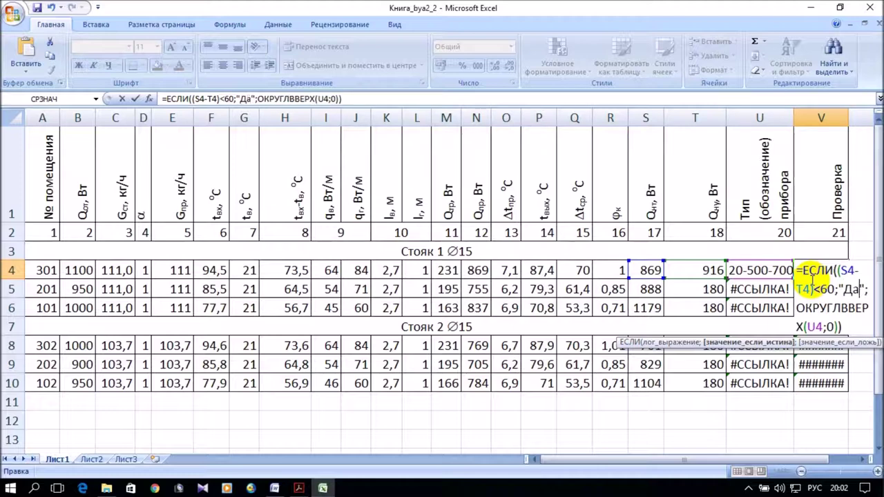
- Replace the value-if-false ОКРУГЛВВЕРХ(U4;0) in V4 with the text "Нет" and commit the formula
click(797, 308)
double_click(815, 309)
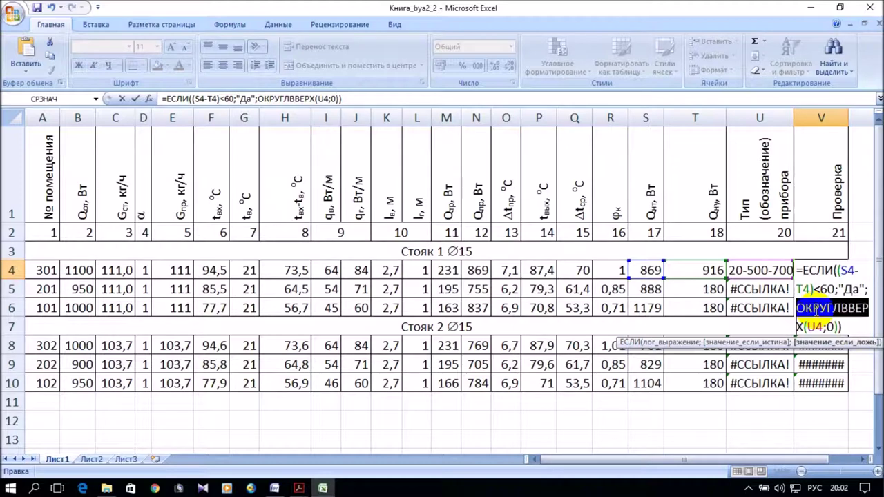
key(shift+Right)
key(shift+Right)
key(shift+Right)
key(shift+Right)
key(shift+Right)
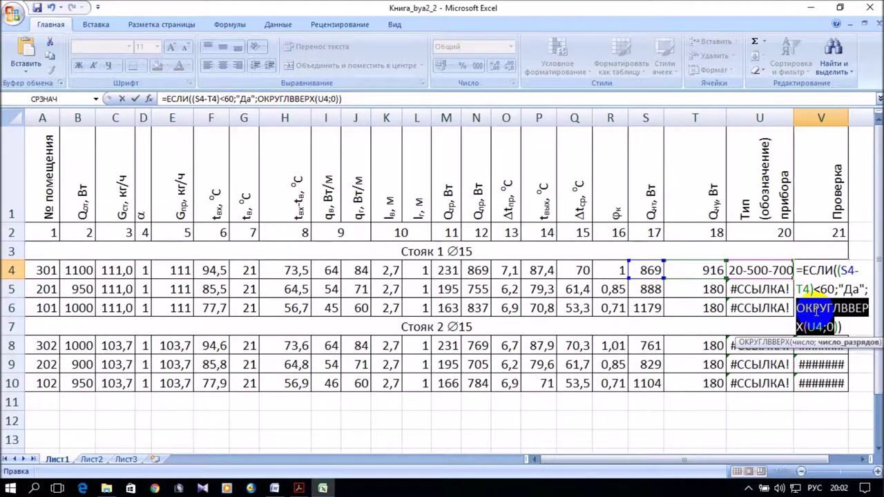
key(shift+Right)
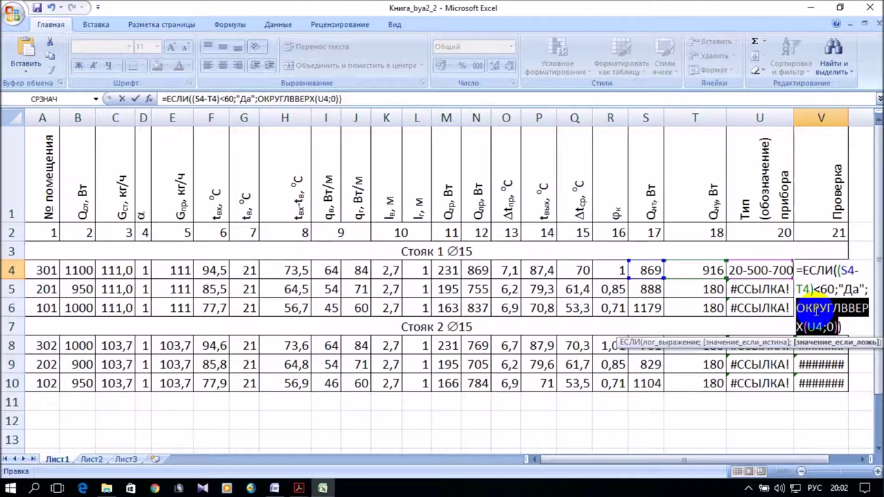
text("Нет)
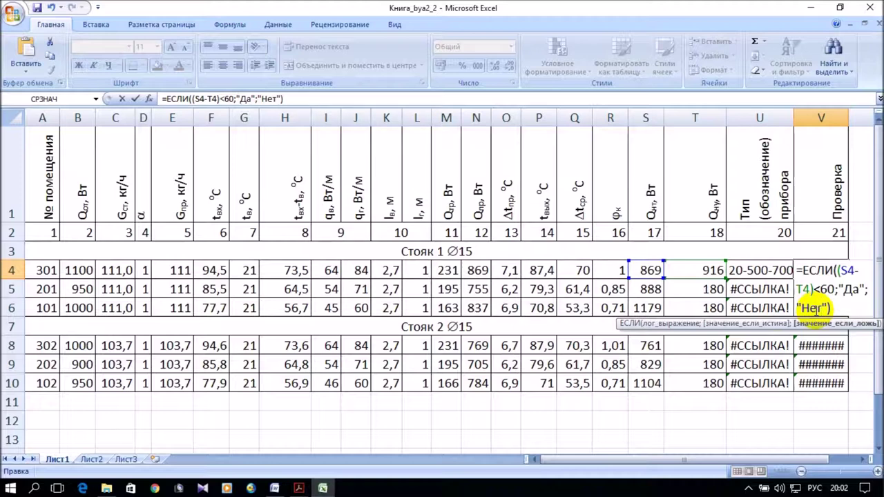
key(Return)
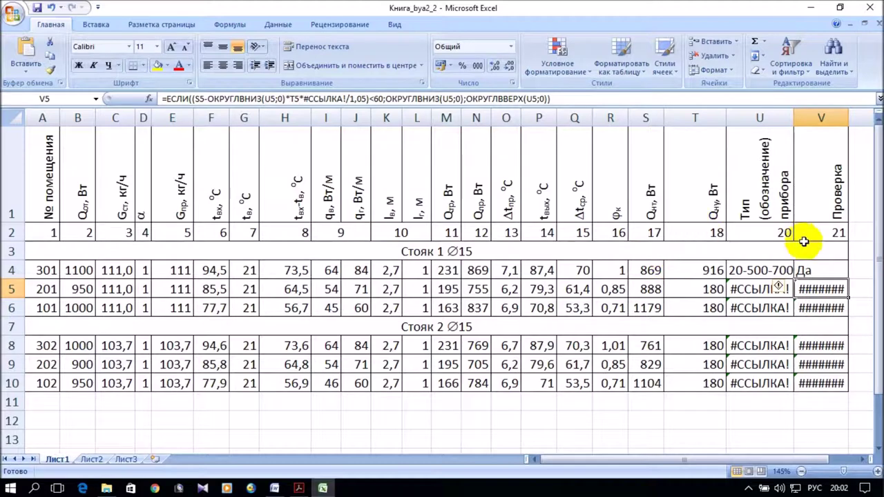
- Review the check formula in V4 and fill it down to V6 for riser 1
double_click(816, 270)
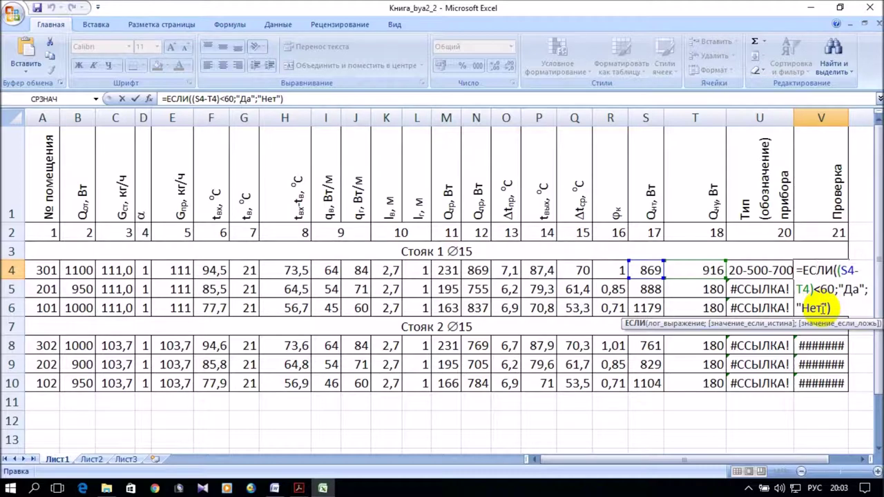
key(Return)
click(833, 270)
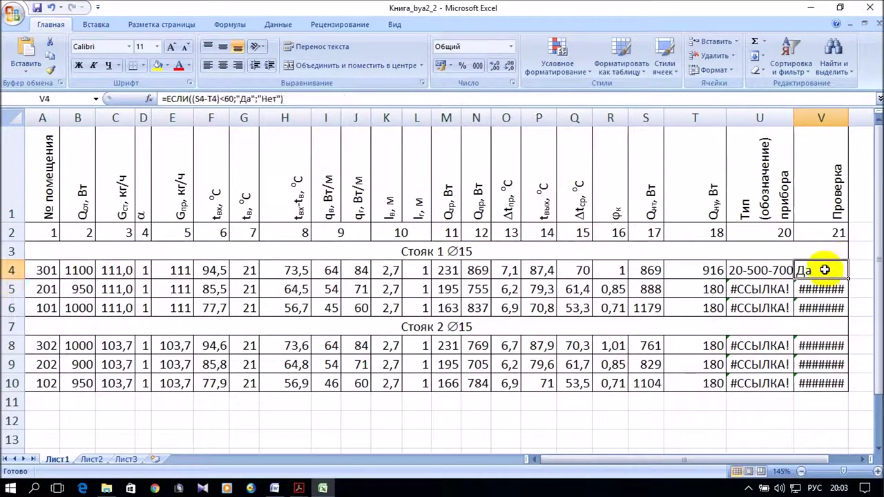
drag(846, 279, 847, 310)
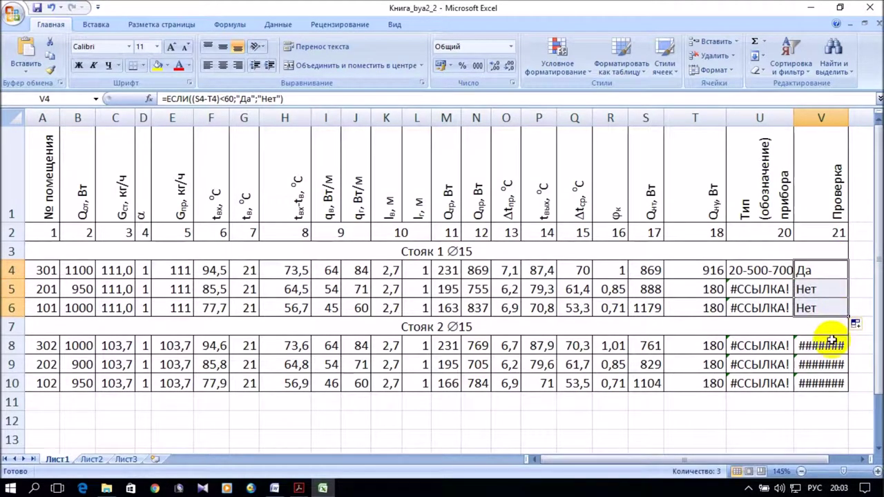
- Copy the check formulas from V4:V6 to V8:V10 for riser 2
right_click(834, 278)
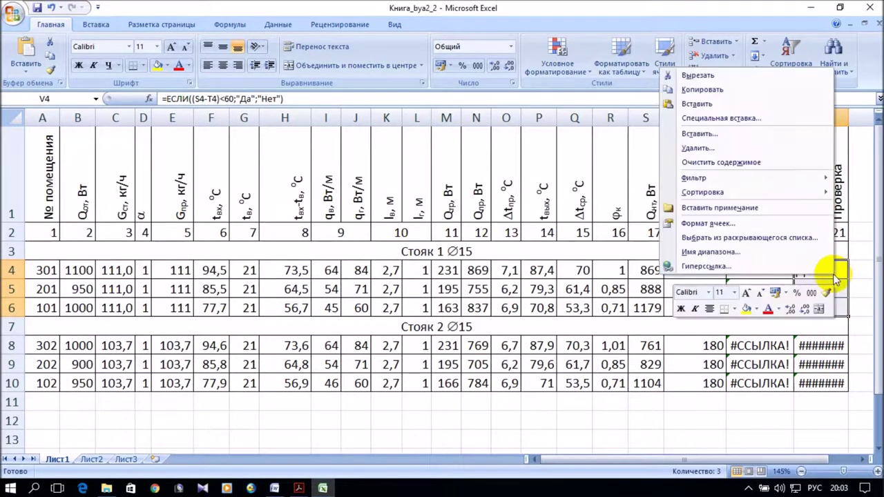
click(702, 90)
click(815, 346)
click(25, 55)
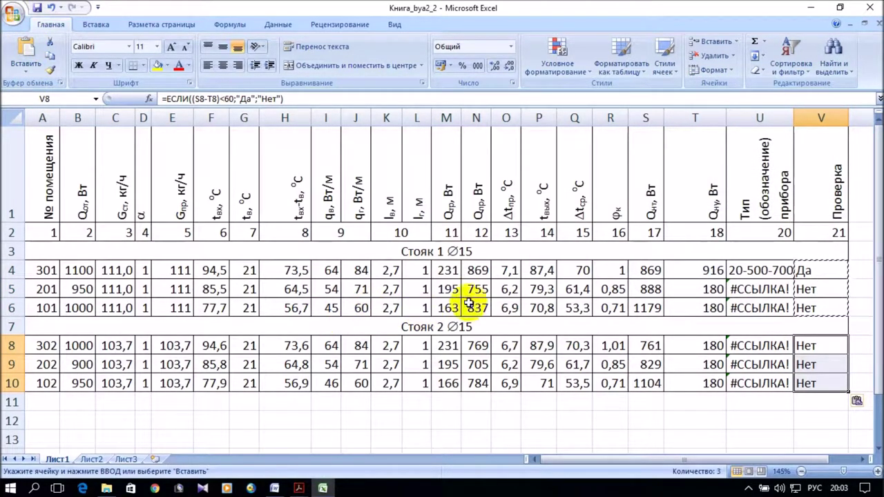
- Fill the nominal heat flow 916 from T4 down to T5 for room 201
click(694, 294)
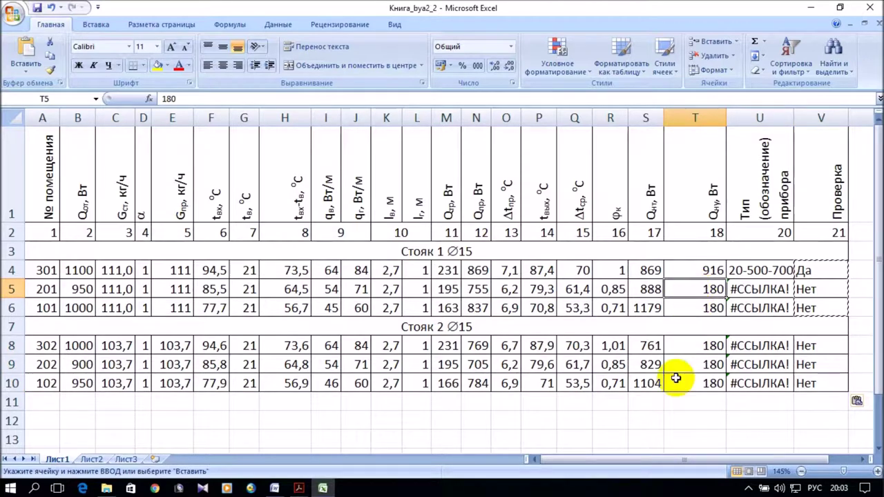
click(716, 270)
drag(727, 278, 727, 296)
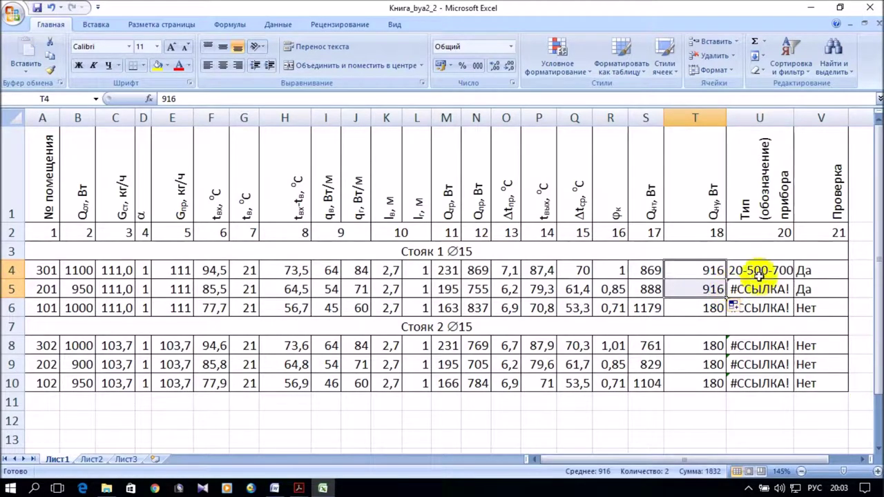
- Copy the device type 20-500-700 from U4 into U5 for room 201
click(759, 275)
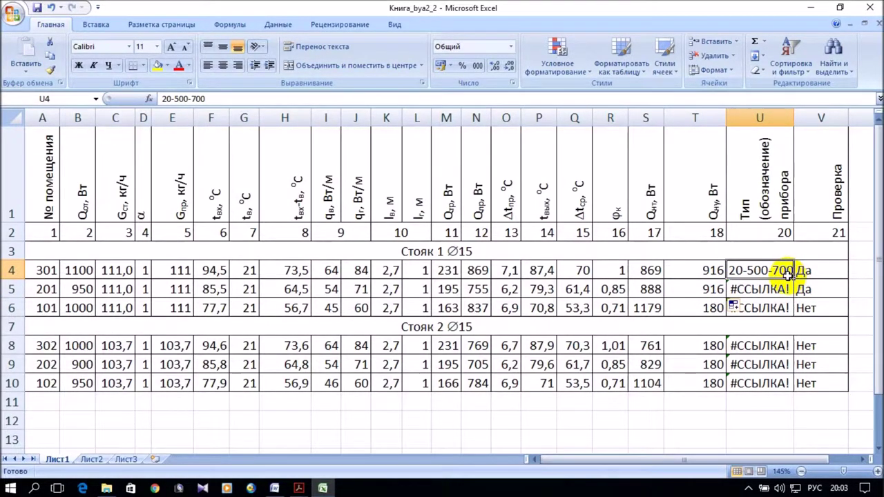
right_click(788, 275)
click(632, 86)
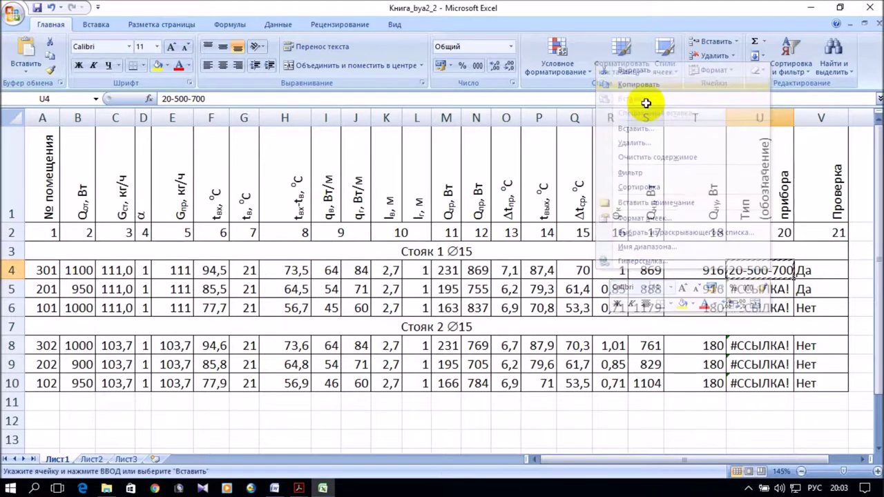
click(767, 290)
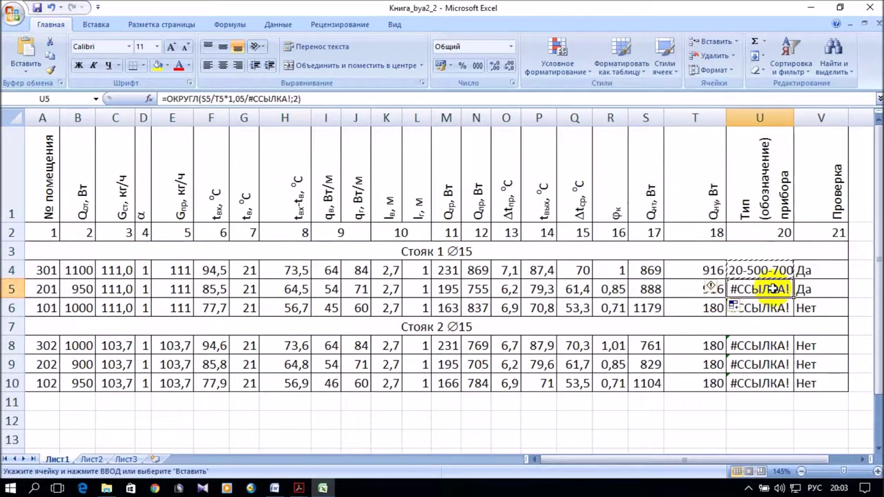
click(25, 50)
click(635, 324)
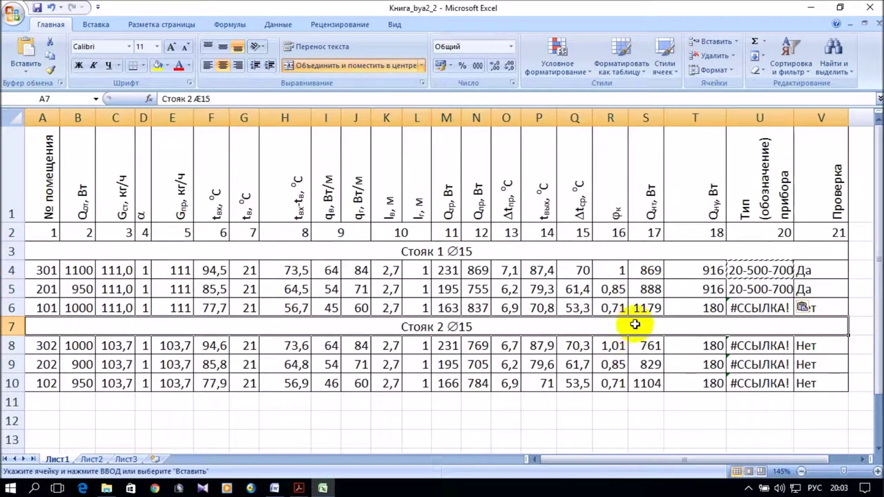
- Fill the nominal heat flow 916 from T5 down to T6 for room 101
click(648, 308)
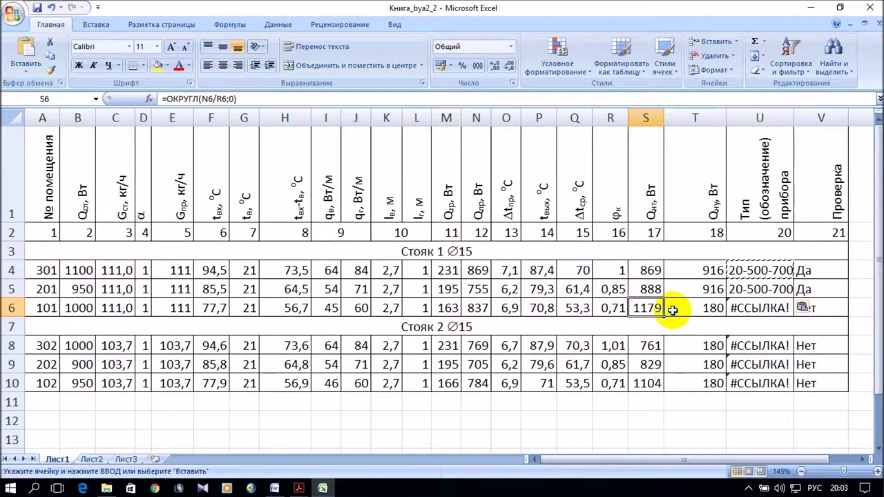
click(711, 308)
click(711, 288)
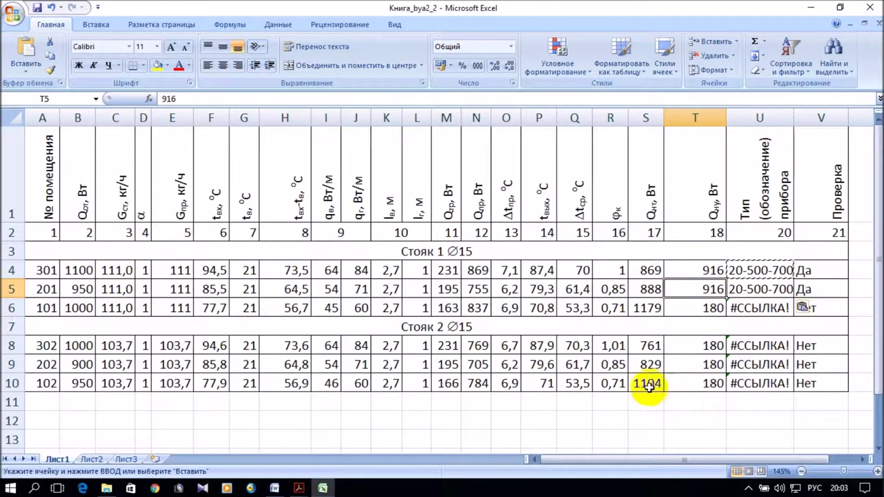
drag(725, 297, 723, 309)
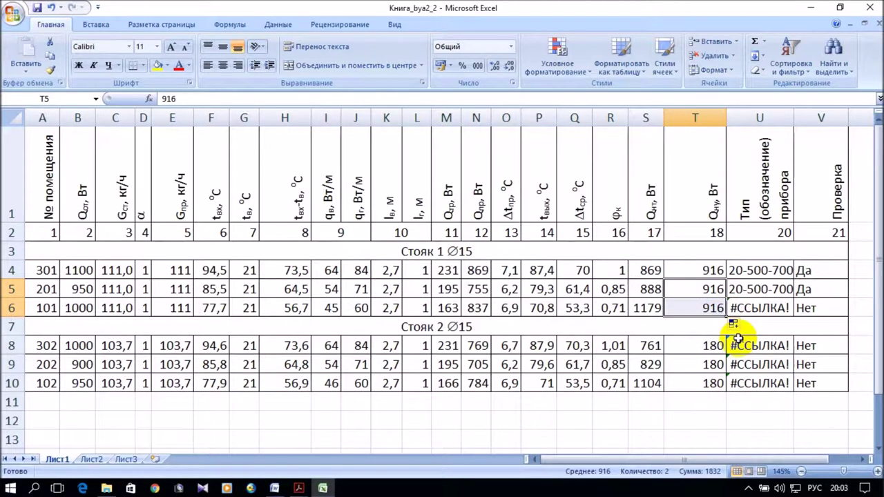
- Switch to PRADO_recomend2014.pdf in Acrobat Reader and copy the device designation 20-500-900 for room 101's required heat flow
click(706, 308)
click(302, 489)
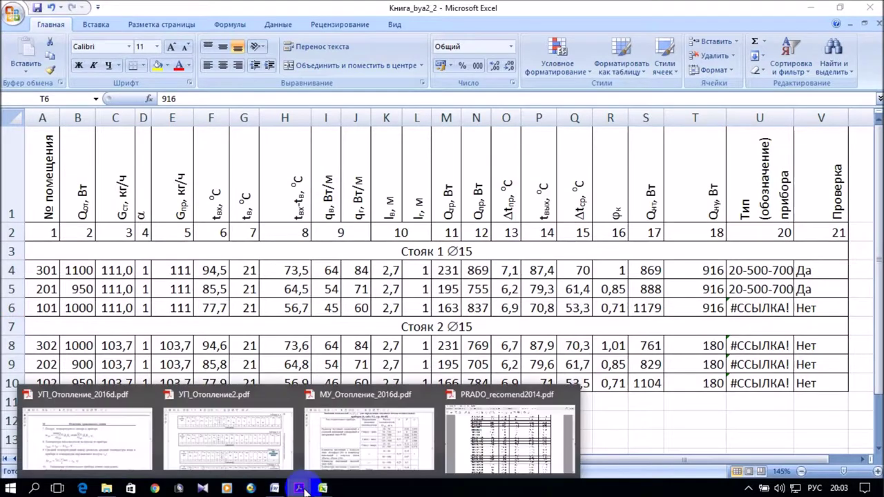
click(461, 446)
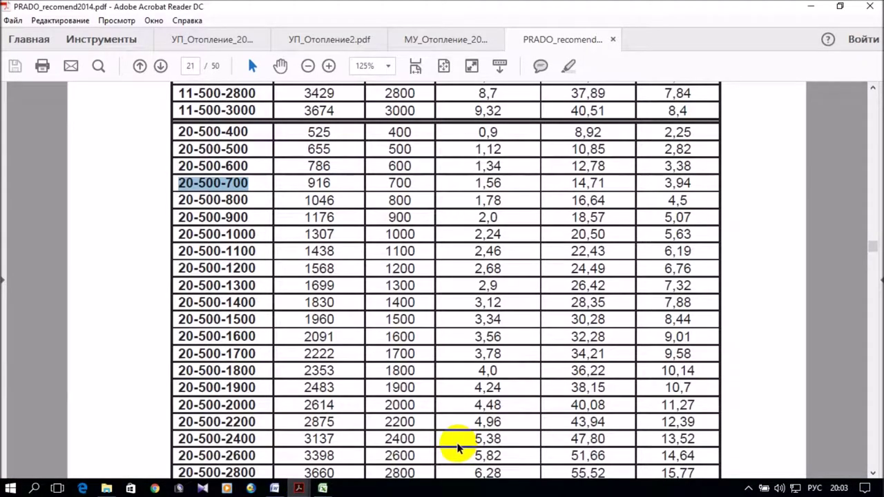
click(323, 488)
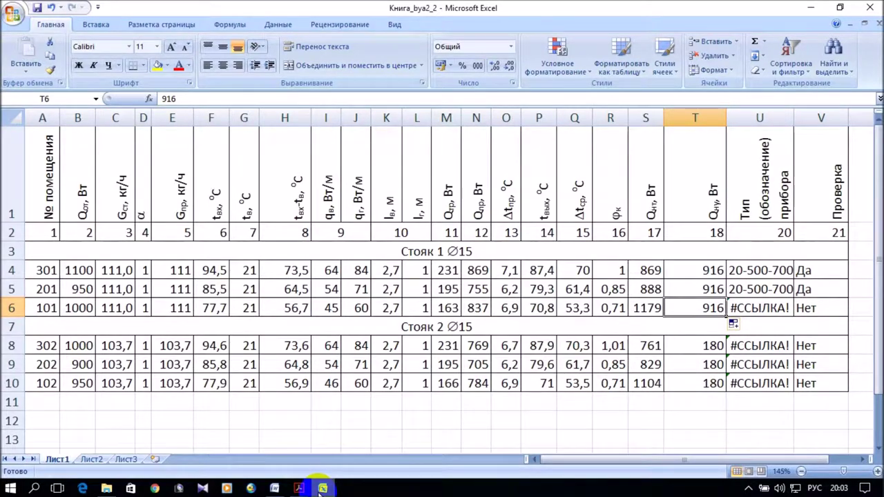
click(299, 488)
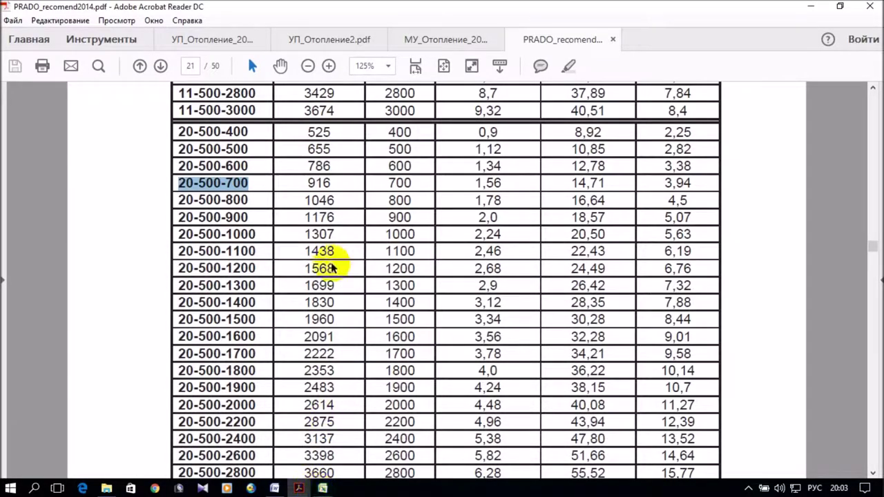
drag(248, 217, 170, 215)
right_click(208, 220)
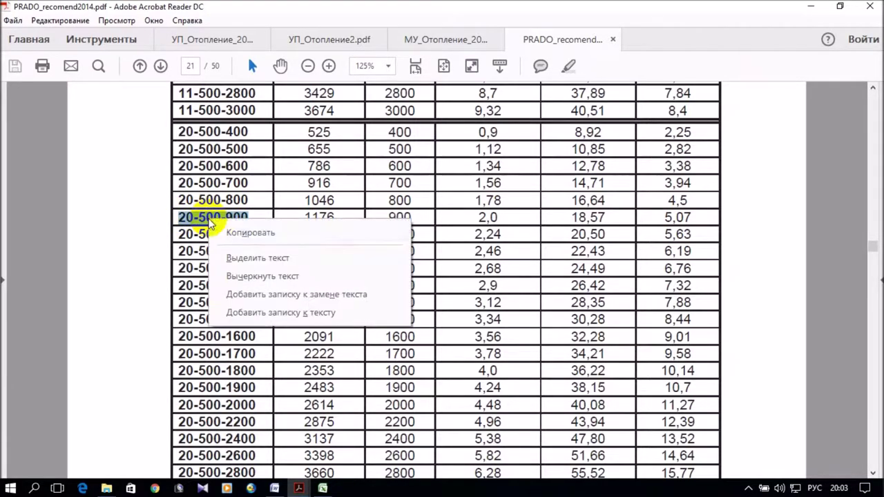
click(235, 233)
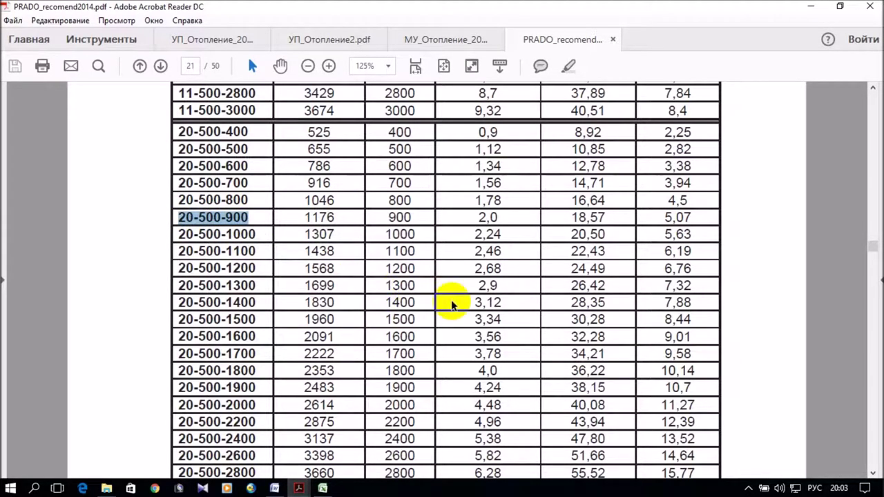
- Back in Excel, set room 101's nominal heat flow in T6 to 1176 and paste the type 20-500-900 into U6
click(323, 488)
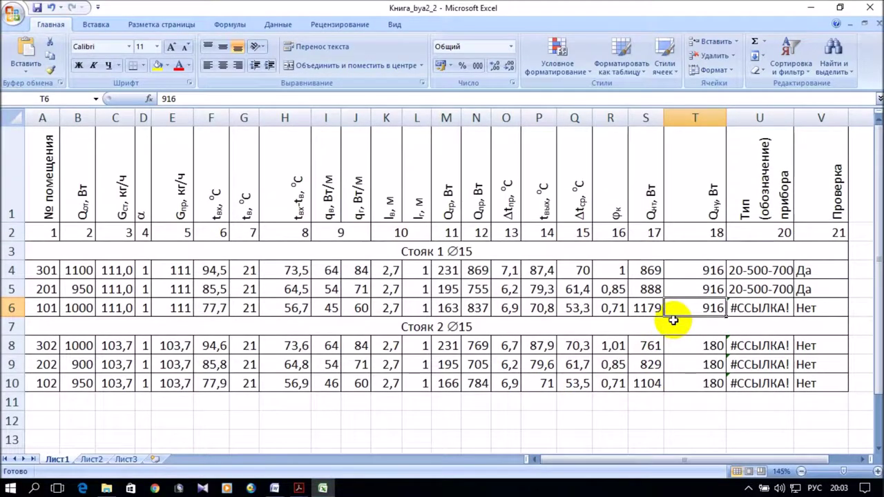
text(117)
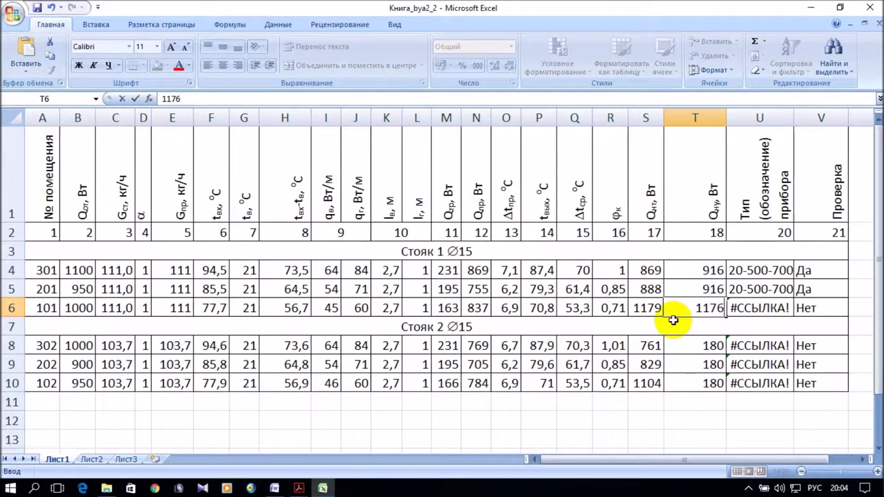
text(6)
key(Return)
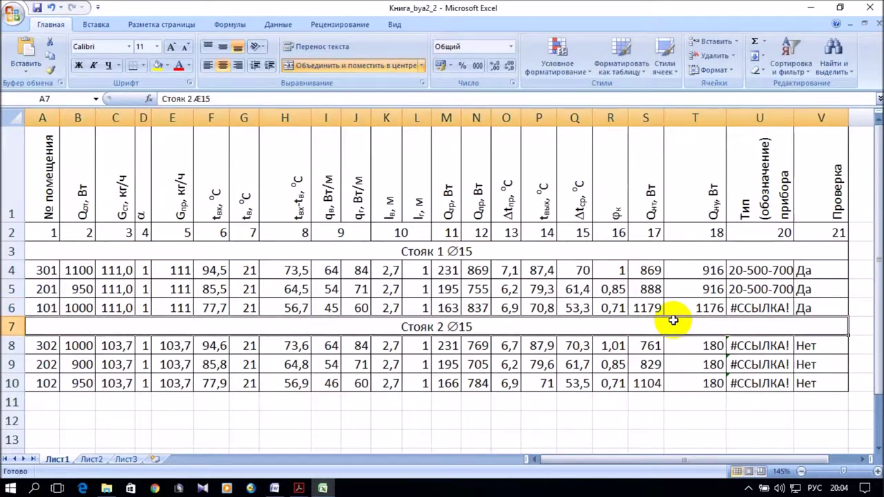
click(745, 304)
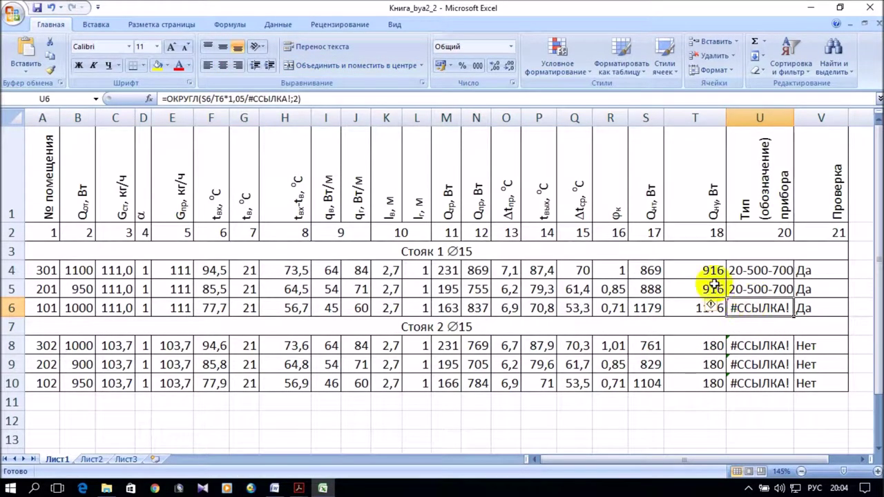
click(26, 48)
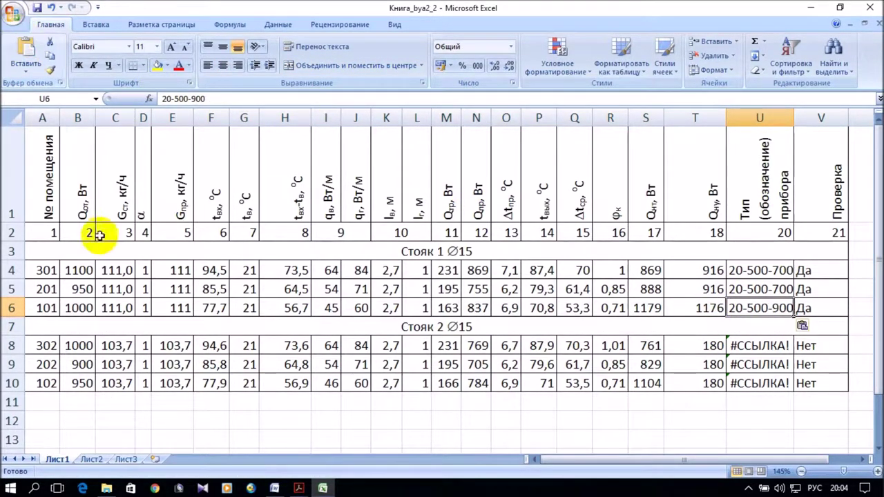
- Switch to PRADO_recomend2014.pdf in Acrobat Reader and copy the device designation 20-500-600 for room 302's required heat flow
click(748, 366)
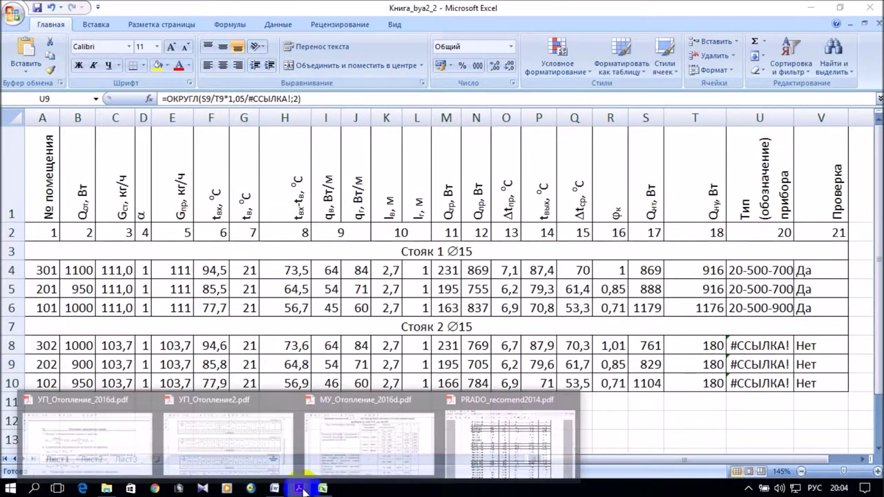
click(304, 490)
click(542, 445)
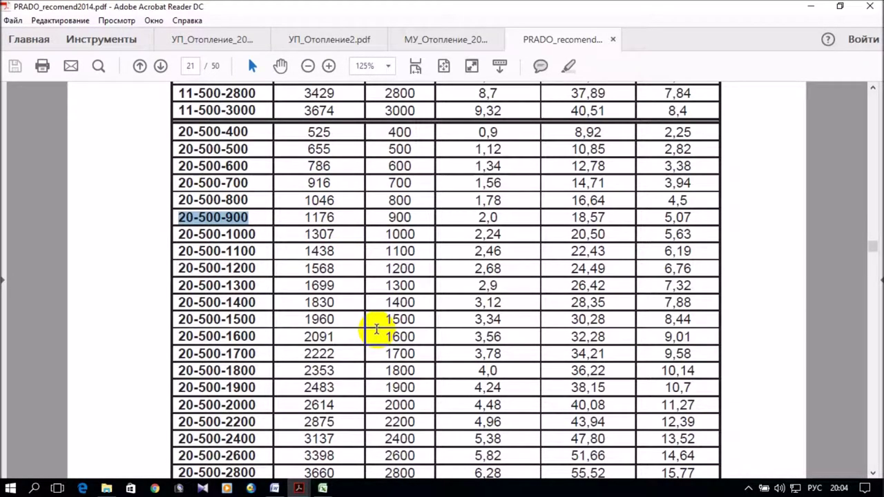
click(323, 488)
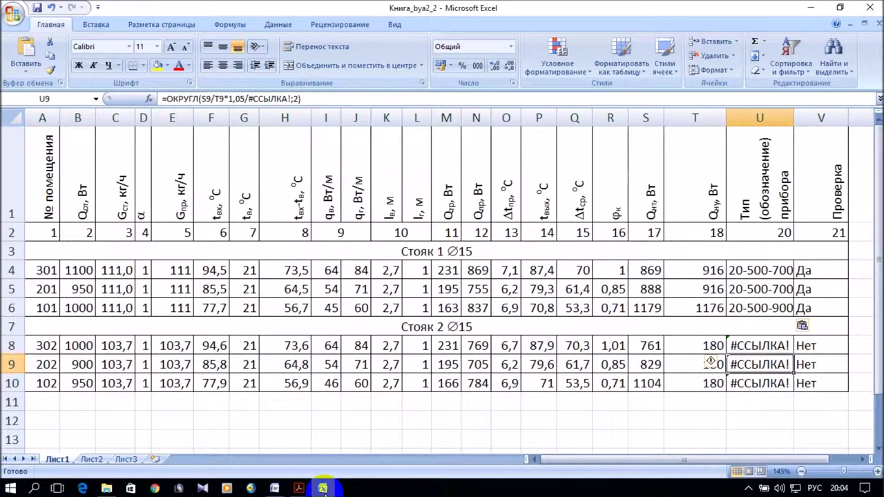
click(298, 489)
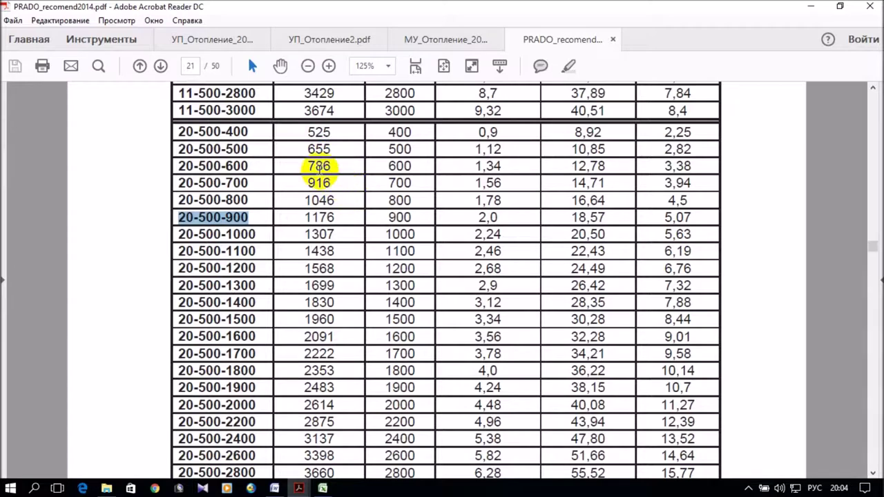
click(243, 166)
drag(243, 166, 173, 167)
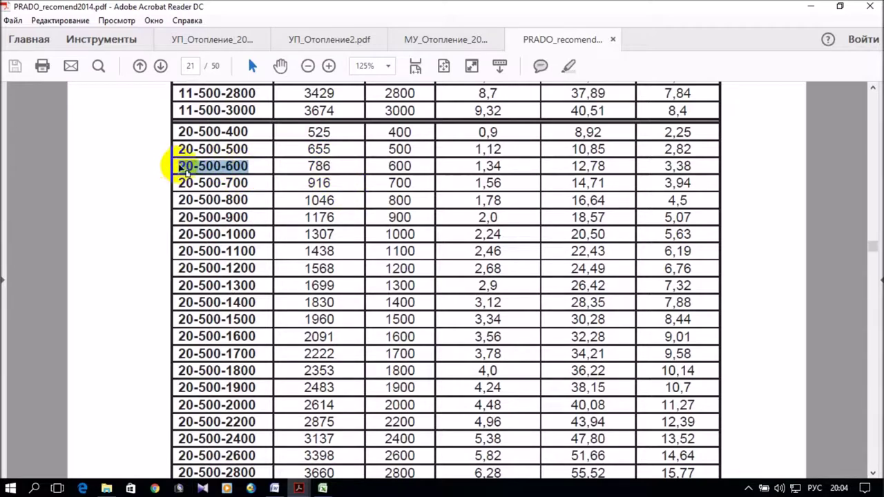
right_click(194, 172)
click(220, 183)
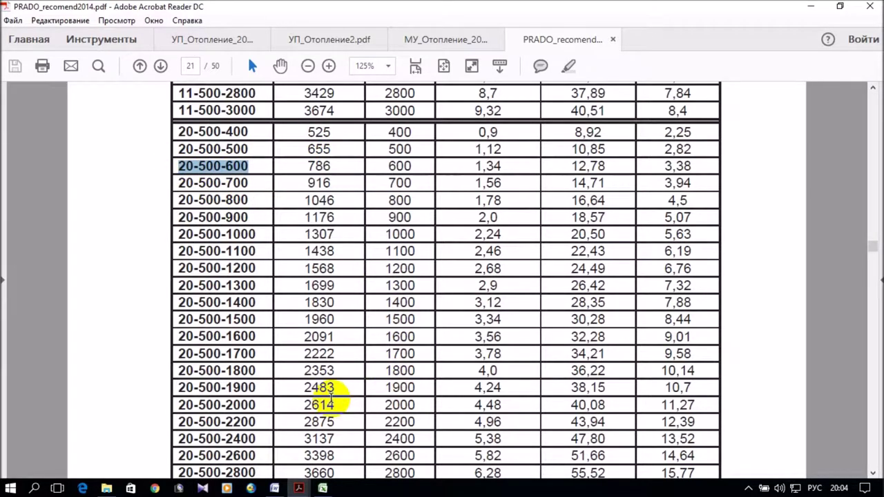
- Return to Excel, set room 302's nominal heat flow in T8 to 786 and paste the type 20-500-600 into U8
click(332, 487)
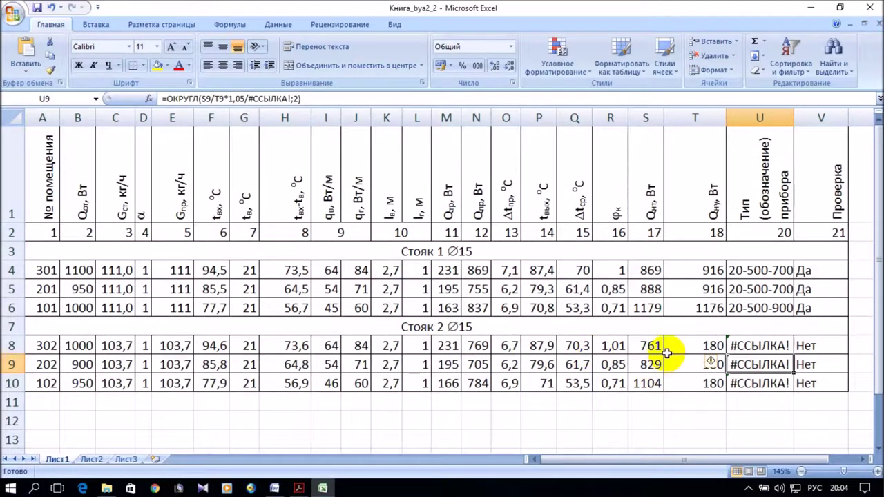
click(704, 347)
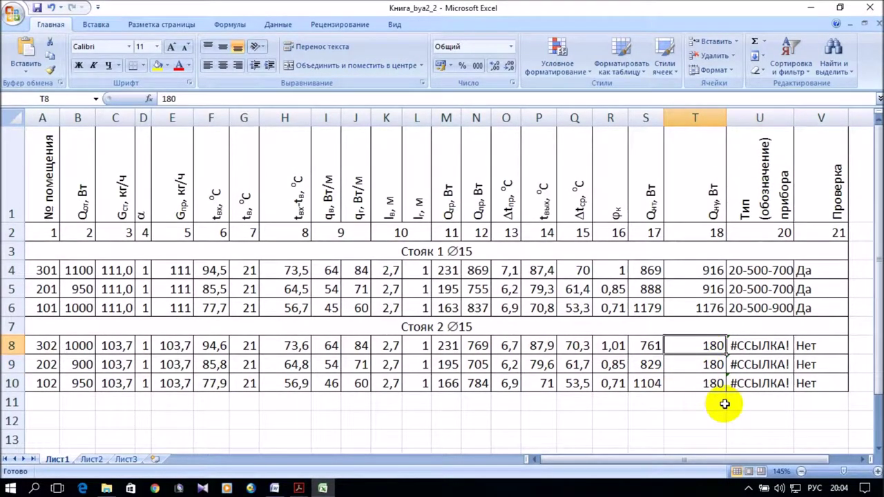
text(786)
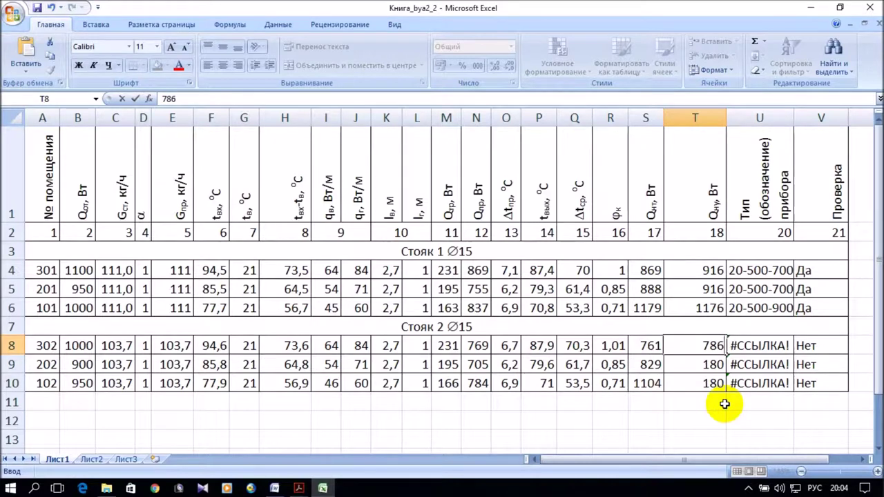
key(Return)
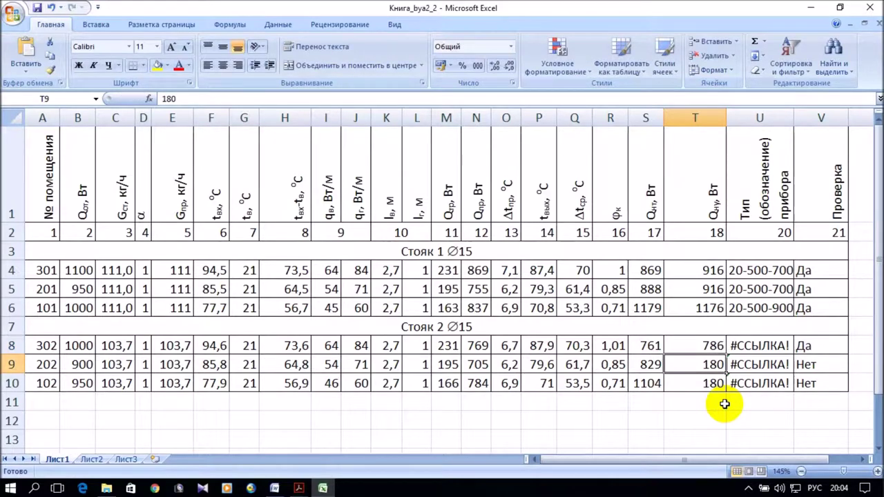
click(756, 344)
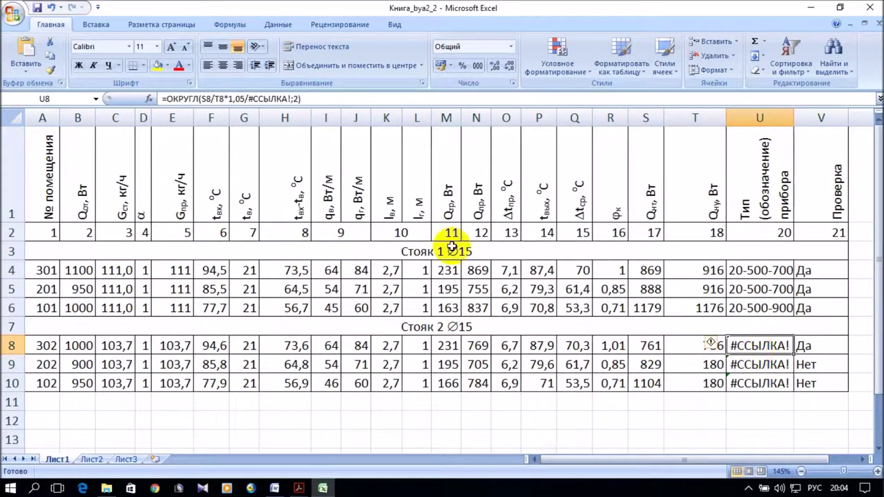
click(25, 47)
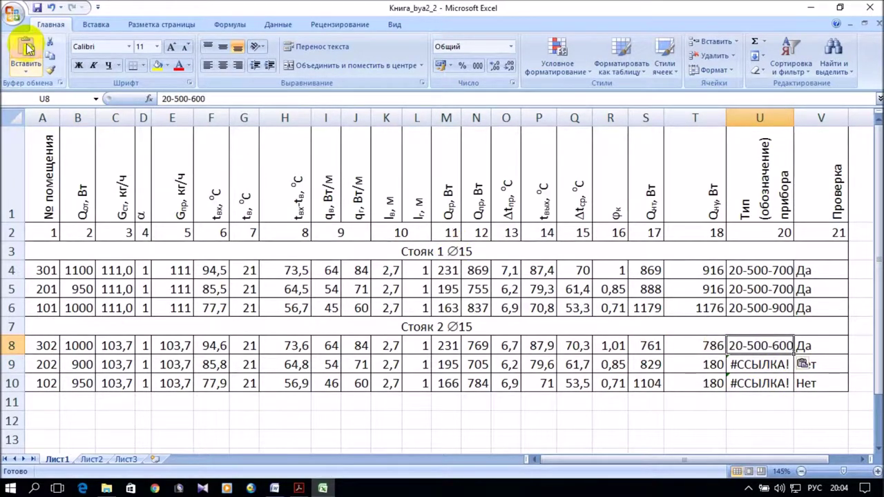
- Copy room 301's nominal heat flow and device type from T4:U4 to room 202's cells T9:U9
click(718, 404)
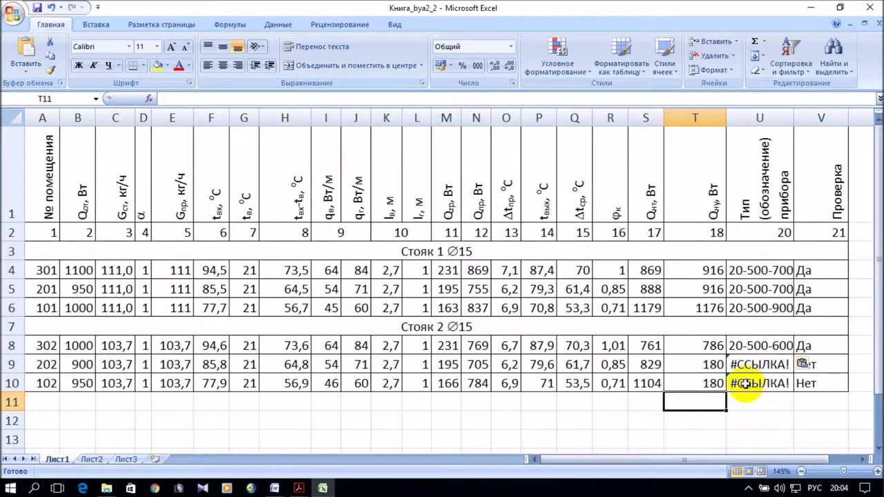
drag(705, 270, 750, 270)
right_click(750, 270)
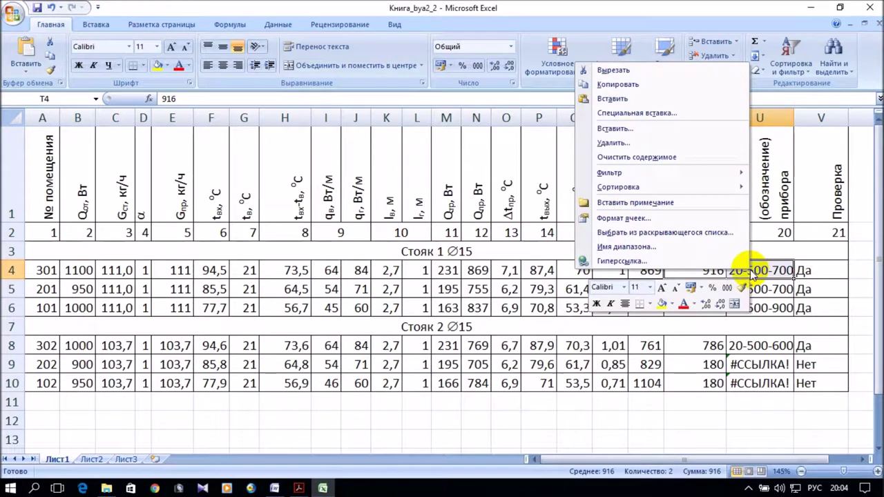
click(646, 88)
click(705, 366)
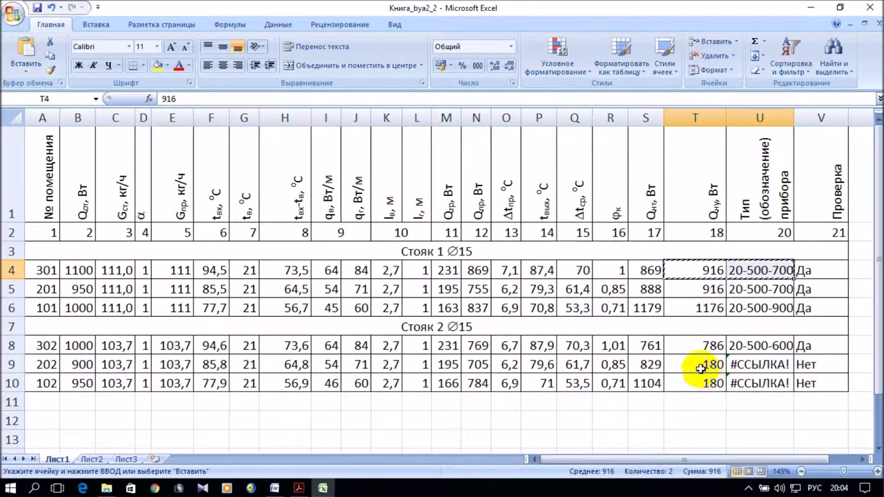
click(26, 49)
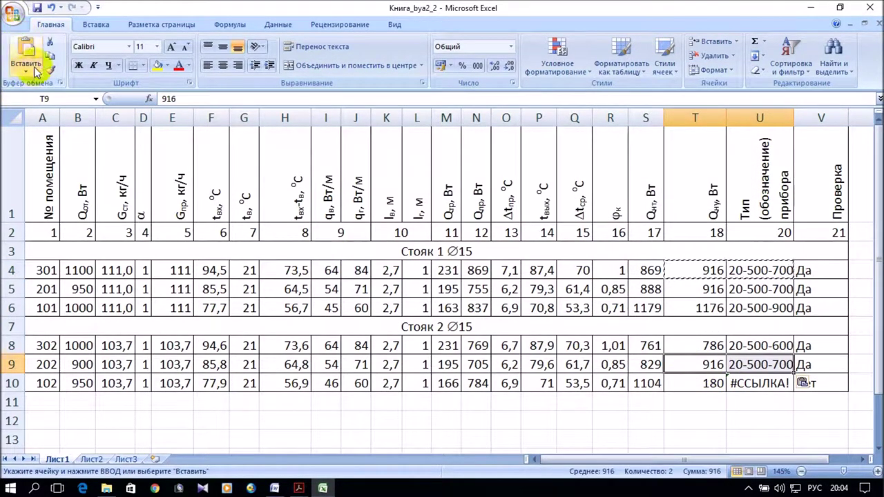
- Switch to PRADO_recomend2014.pdf in Acrobat Reader and copy the device designation 20-500-800 for room 102
click(716, 383)
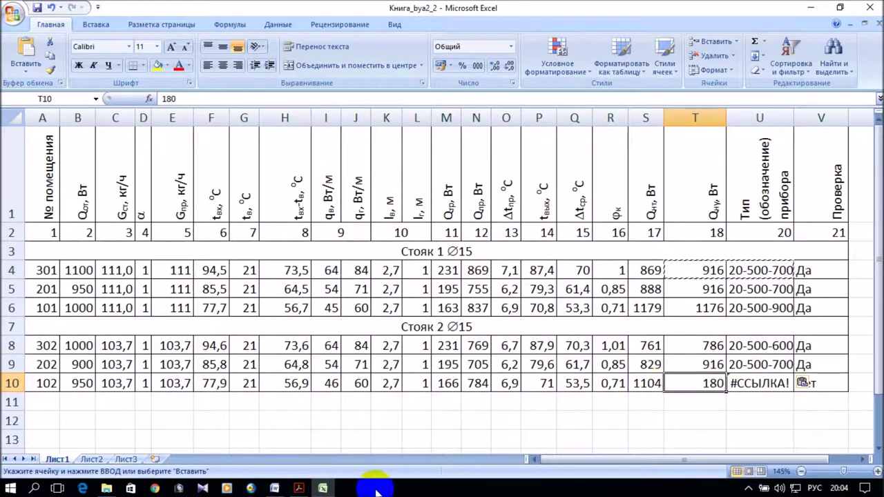
mouse_move(299, 489)
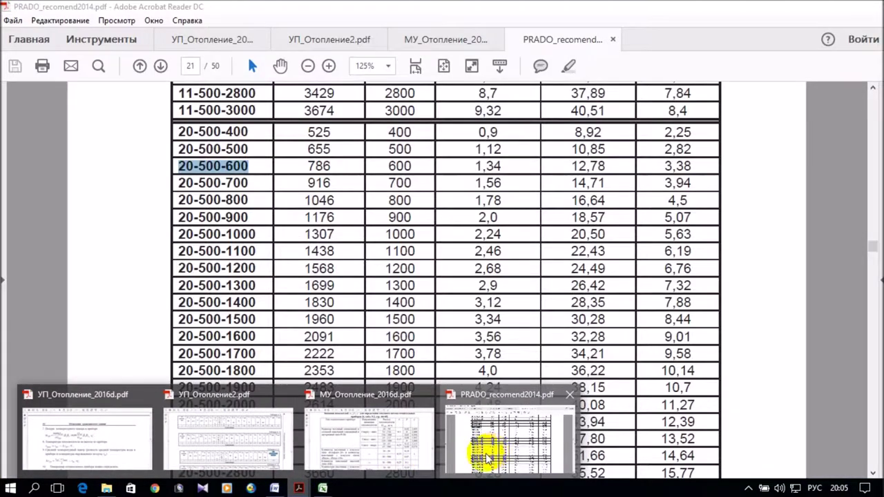
click(492, 455)
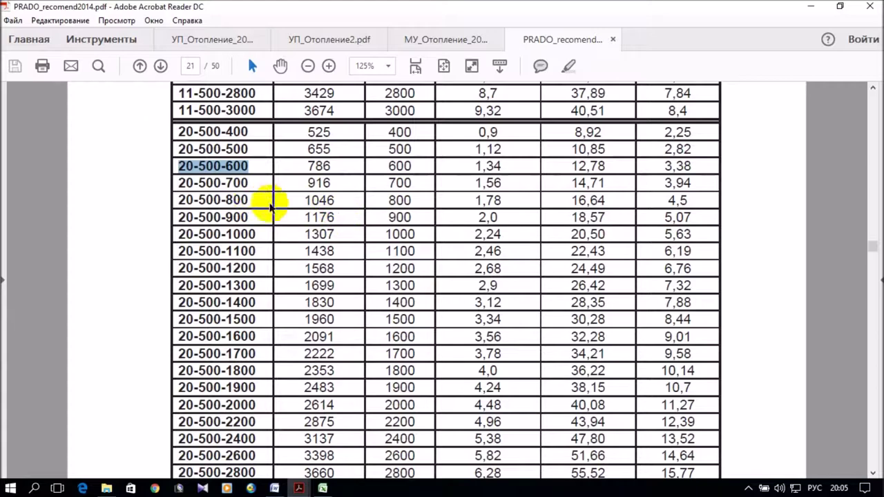
mouse_move(256, 198)
mouse_down()
mouse_move(181, 201)
mouse_move(185, 209)
mouse_up()
right_click(197, 203)
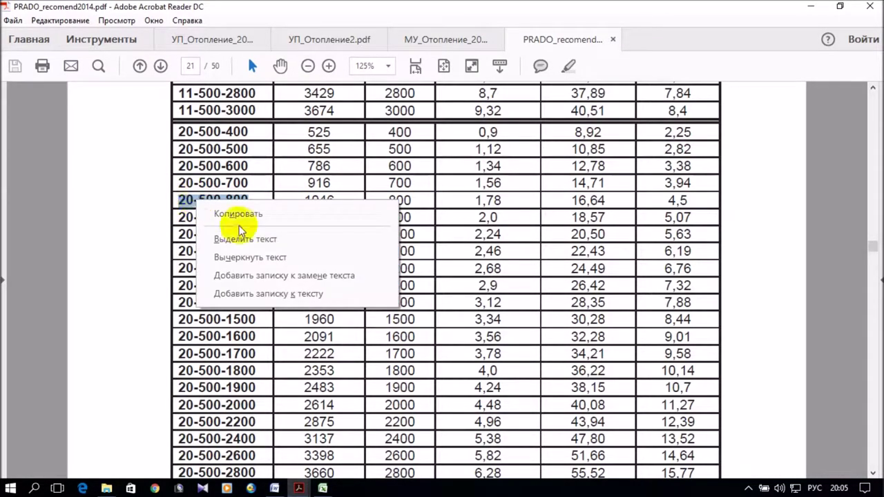
click(235, 213)
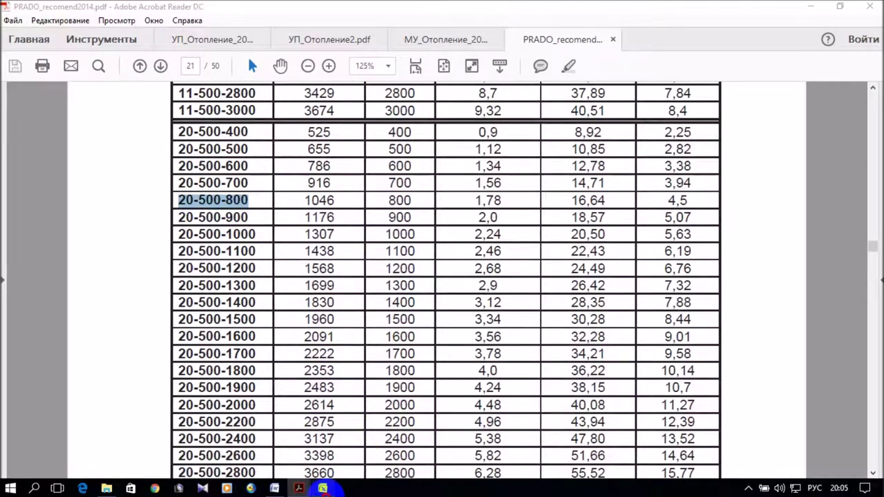
- Return to Excel, set room 102's nominal heat flow in T10 to 1046 and paste the type 20-500-800 into U10
click(322, 489)
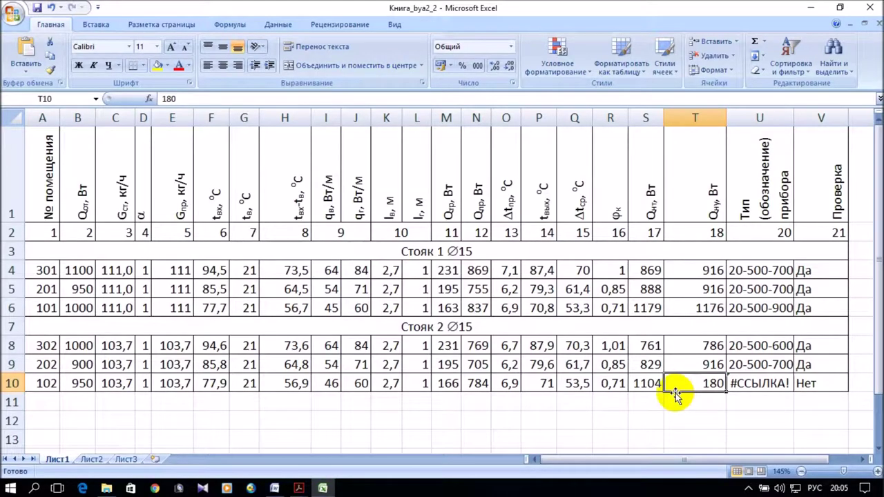
text(1)
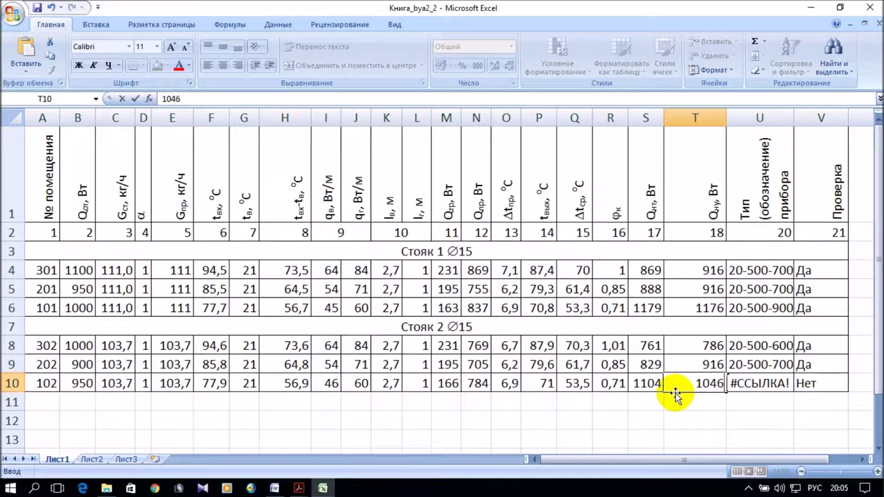
key(Return)
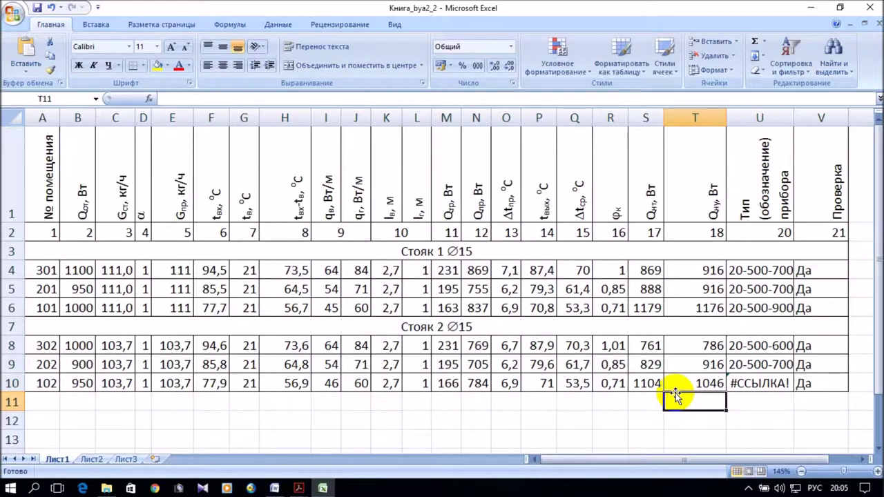
click(743, 384)
click(39, 47)
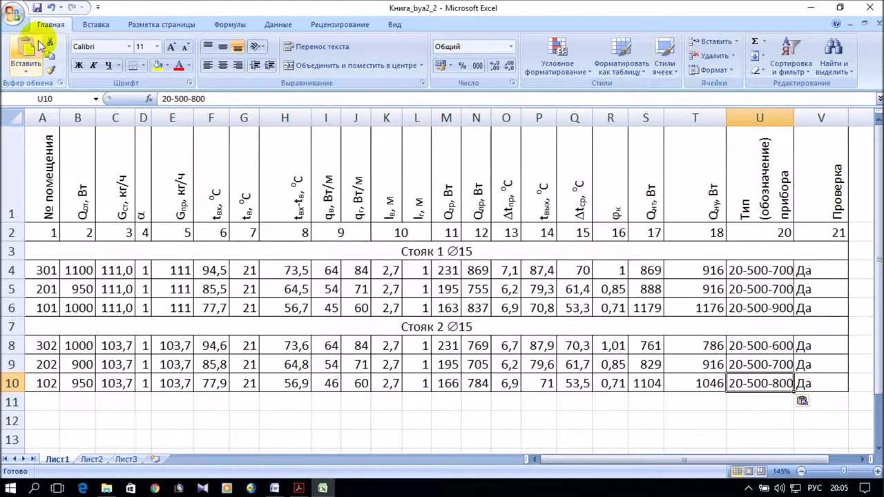
click(610, 419)
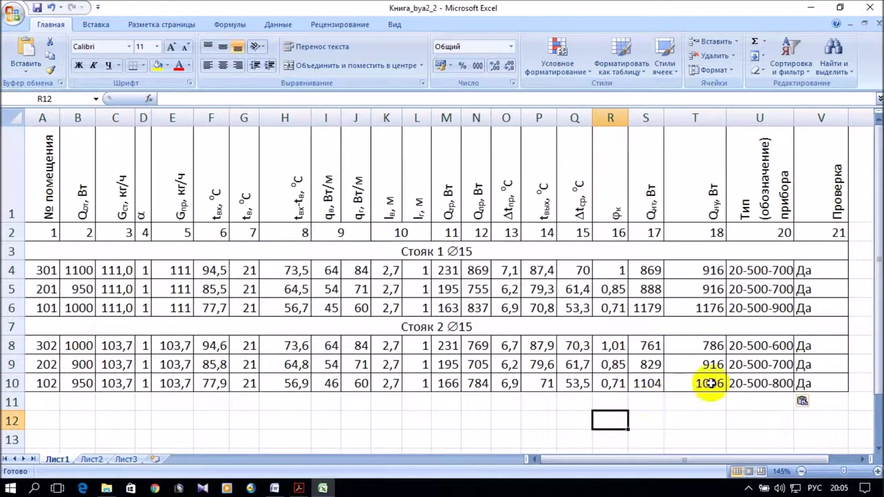
ctrl+scroll(739, 343, up, 1)
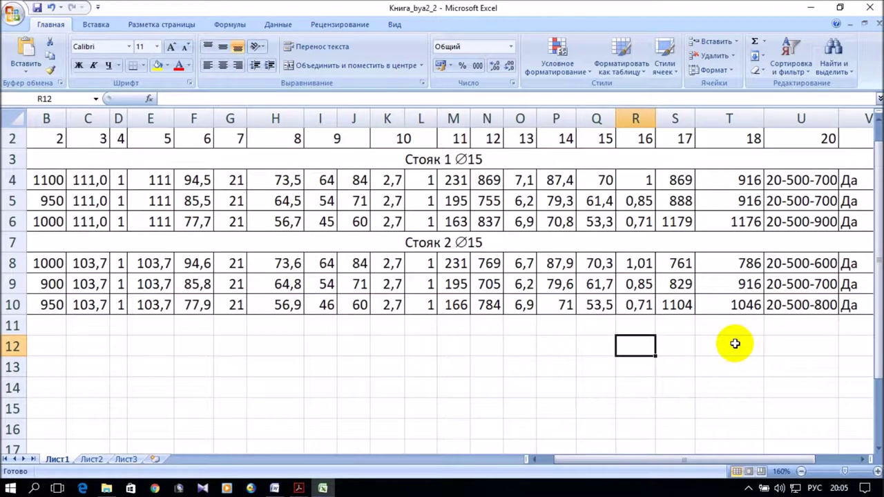
scroll(727, 344, down, 2)
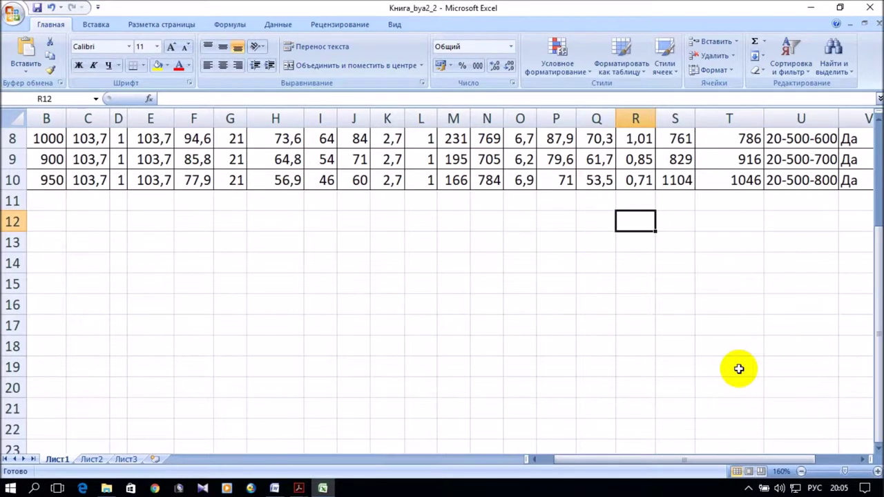
ctrl+scroll(737, 366, down, 1)
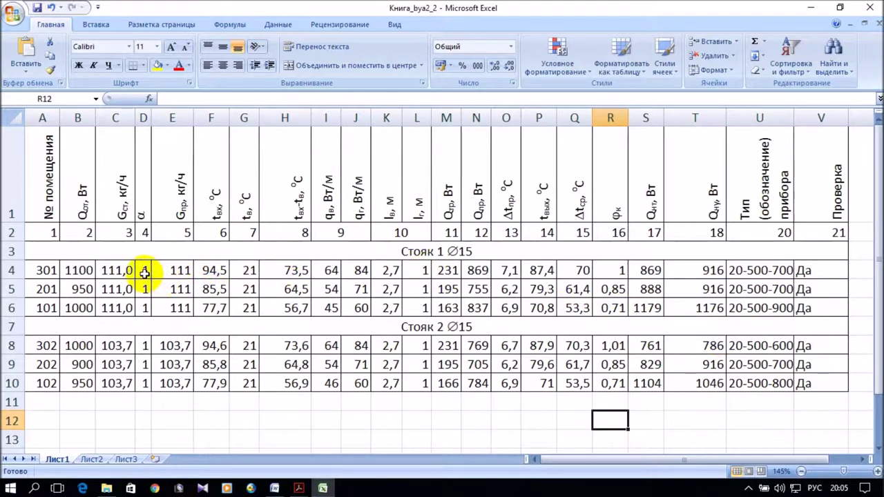
- Switch to PRADO_recomend2014.pdf in Acrobat Reader and look up the water inflow coefficient αпр for PRADO Classic radiators
mouse_move(298, 490)
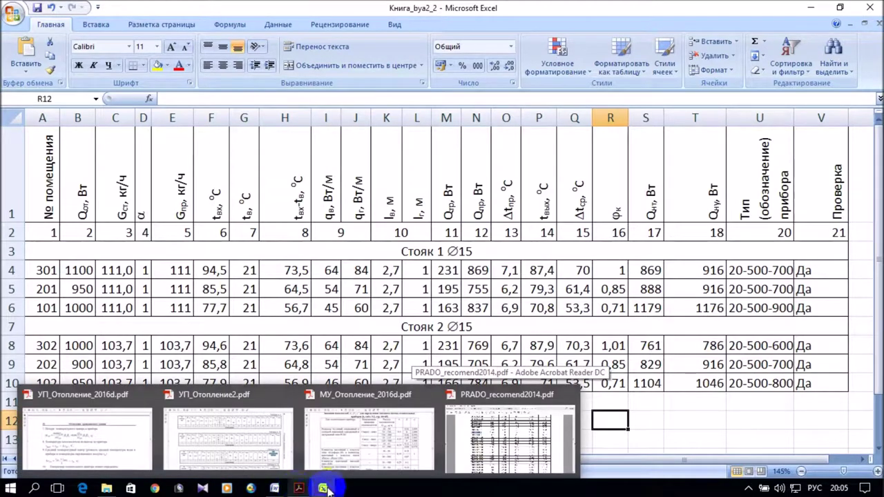
click(473, 442)
scroll(555, 369, up, 10)
scroll(555, 370, up, 15)
scroll(551, 370, up, 15)
scroll(553, 371, up, 15)
scroll(552, 367, up, 15)
scroll(551, 371, up, 15)
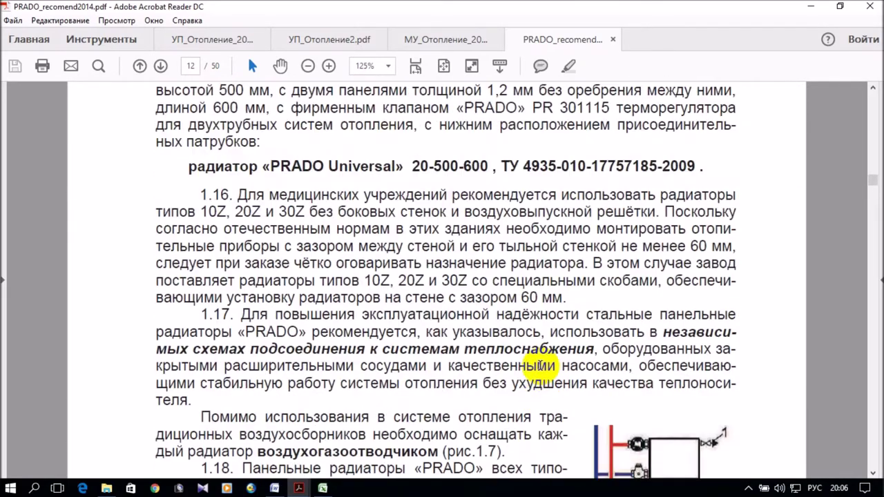
scroll(540, 364, up, 12)
scroll(509, 380, down, 3)
scroll(507, 381, down, 10)
drag(876, 184, 872, 309)
scroll(840, 299, down, 15)
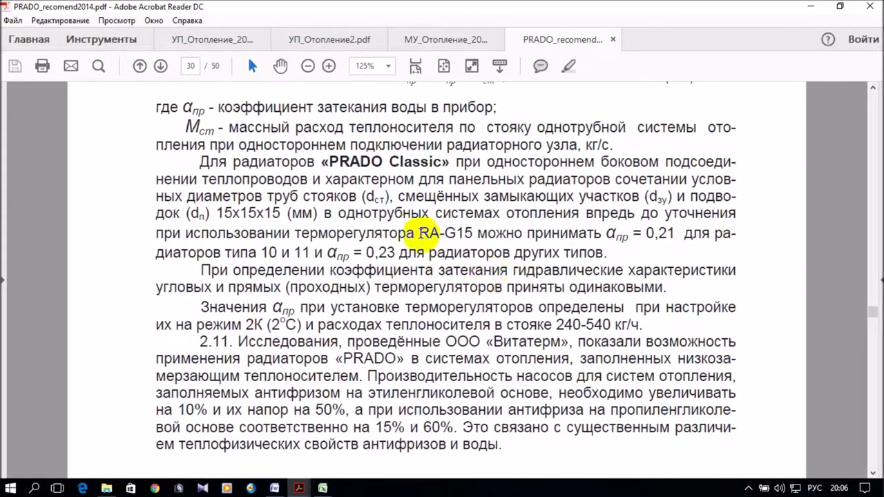
- Go back to the 20-500 series table on page 21 and review the selected radiator types
scroll(428, 232, up, 15)
scroll(545, 233, up, 15)
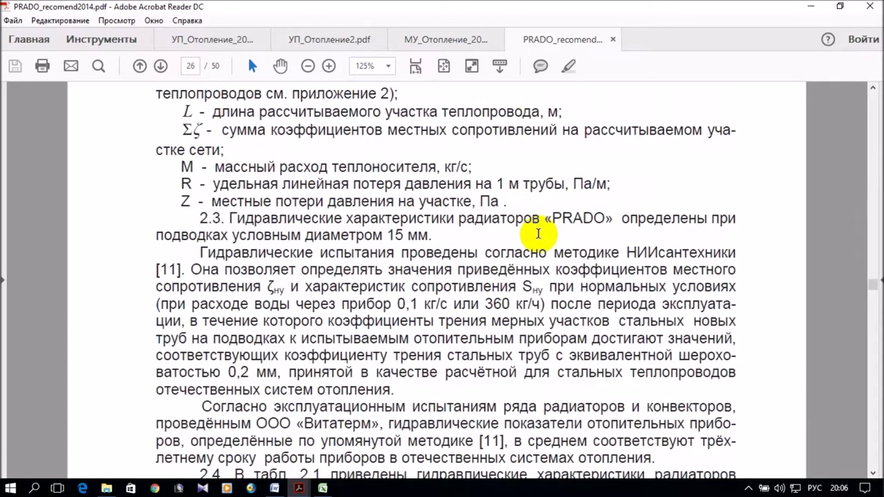
scroll(537, 233, up, 15)
scroll(519, 236, up, 15)
scroll(514, 235, up, 15)
scroll(514, 237, up, 15)
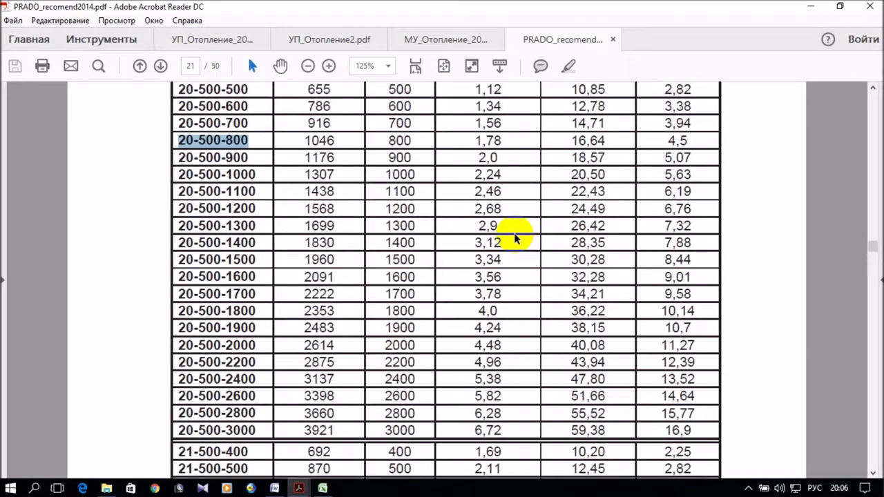
scroll(514, 238, up, 1)
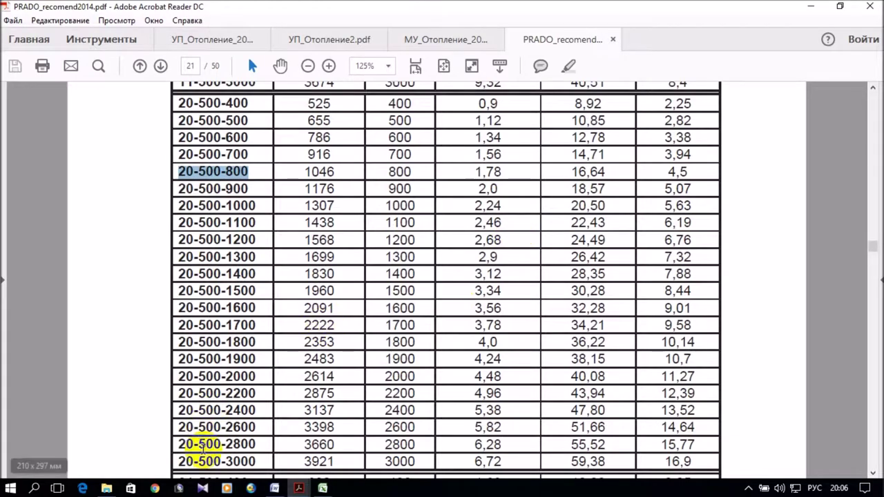
- Return to Excel and set room 301's inflow coefficient α in D4 to 0,23
click(324, 489)
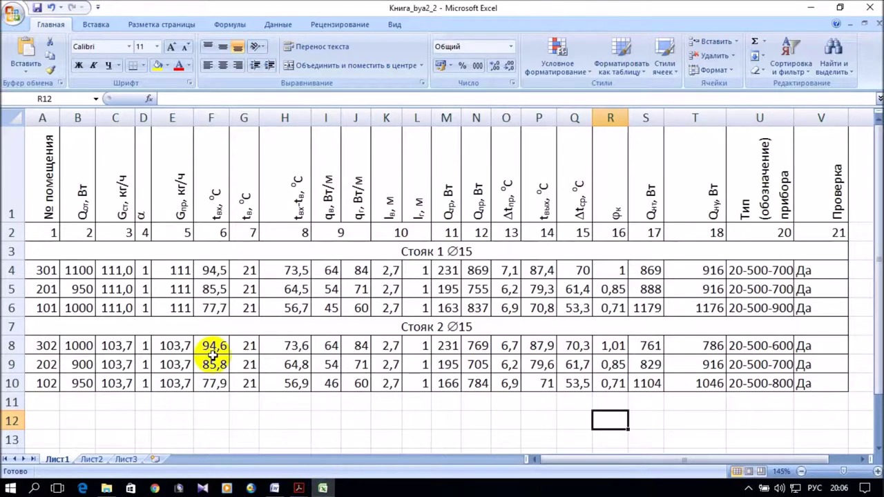
click(143, 270)
text(0)
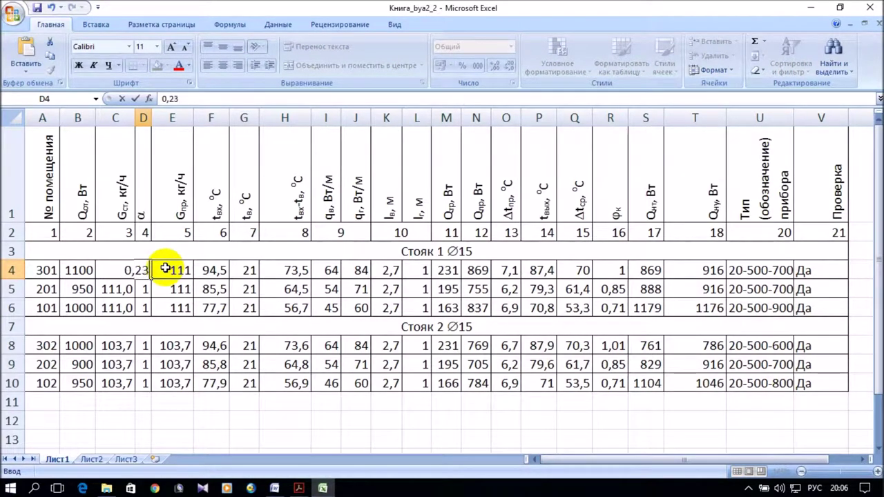
text(,23)
key(Return)
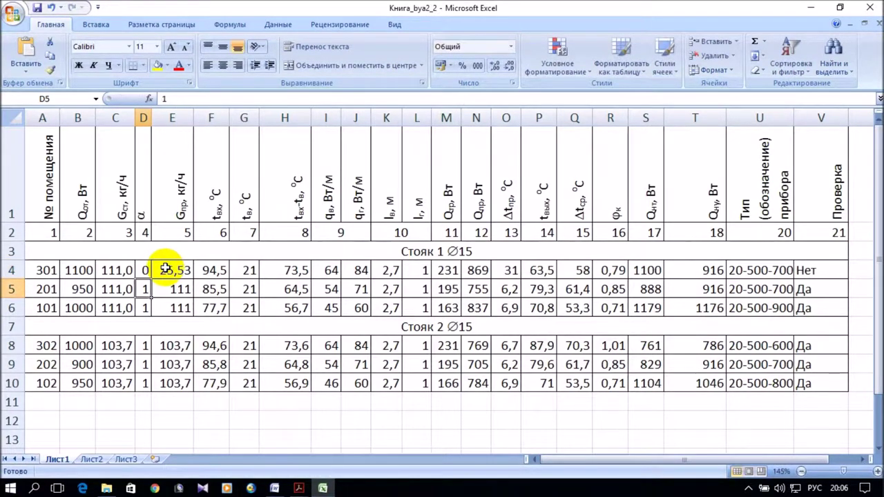
- Autofit column D's width and fill the coefficient from D4 down through D6 for riser 1
double_click(152, 118)
click(160, 270)
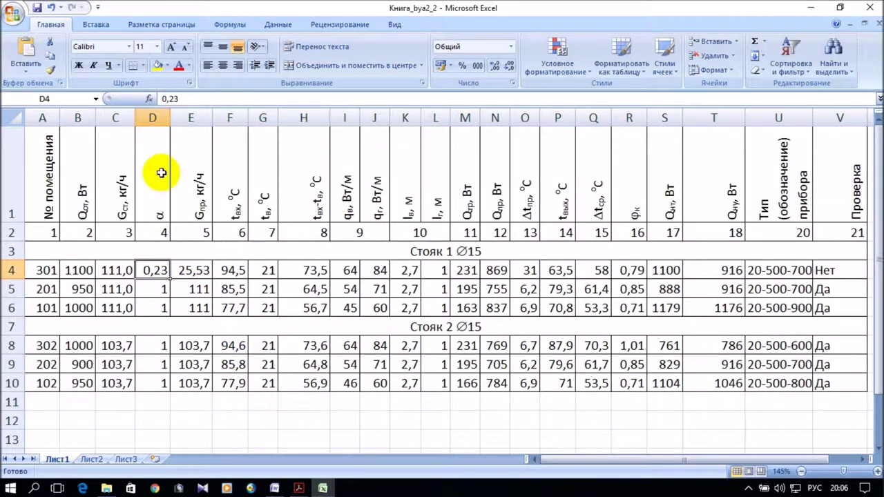
drag(169, 278, 171, 311)
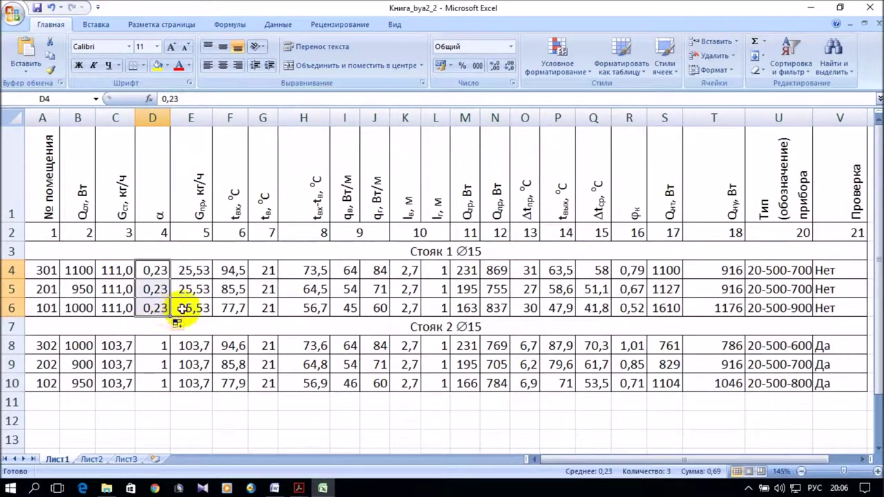
- Copy the coefficient 0,23 from D4 into D8:D10 for all riser 2 rooms
click(155, 346)
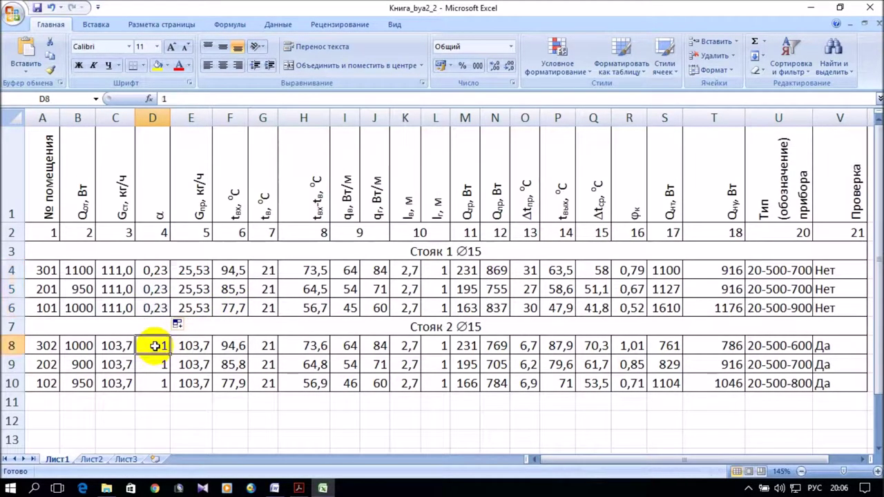
click(154, 270)
right_click(153, 272)
click(194, 85)
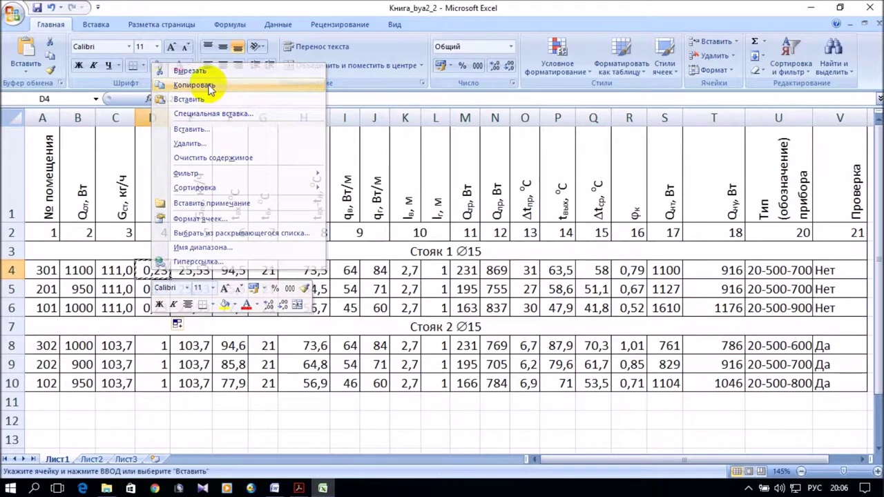
click(157, 347)
drag(159, 351, 157, 380)
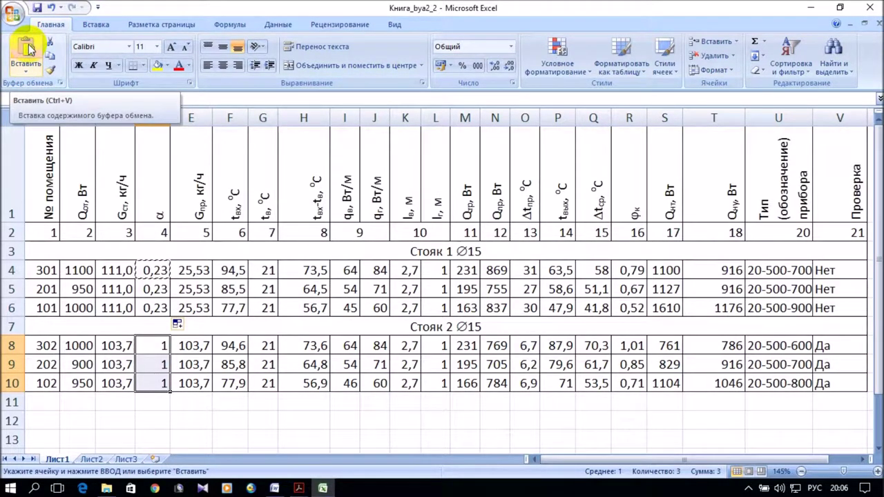
click(28, 48)
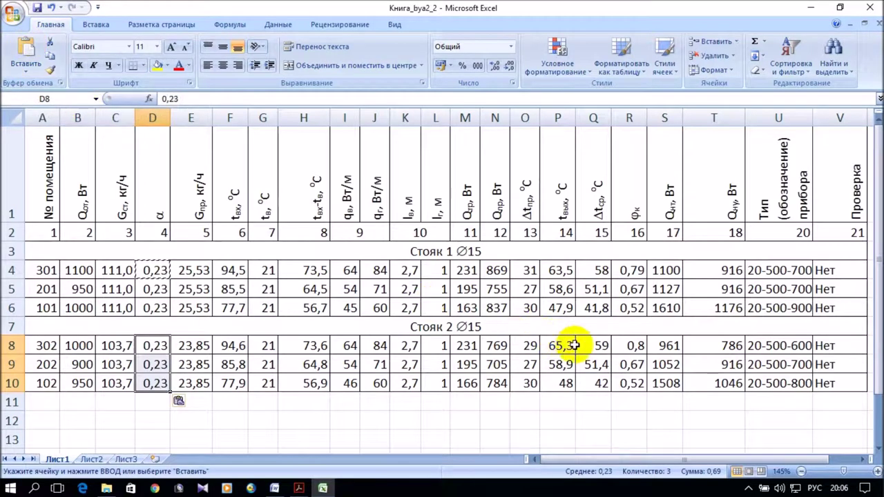
- Copy room 101's nominal heat flow 1176 and device type 20-500-900 from T6:U6 into T4:U5 for rooms 301 and 201
click(726, 395)
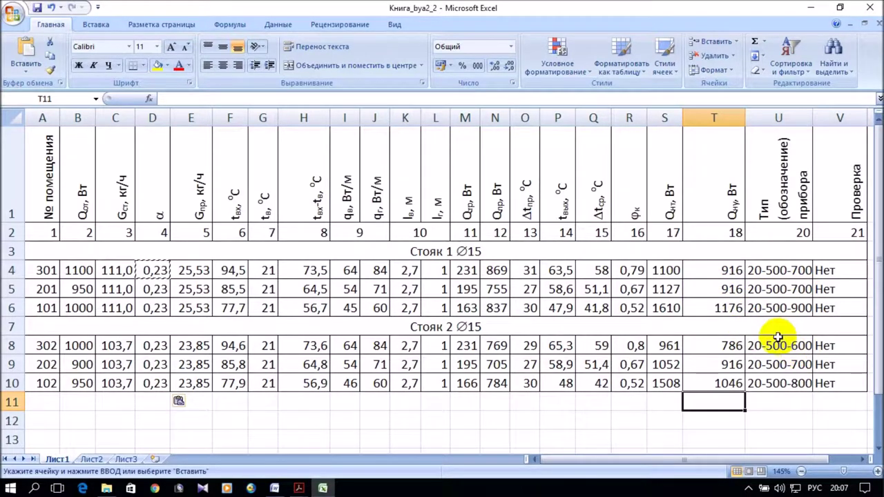
click(721, 308)
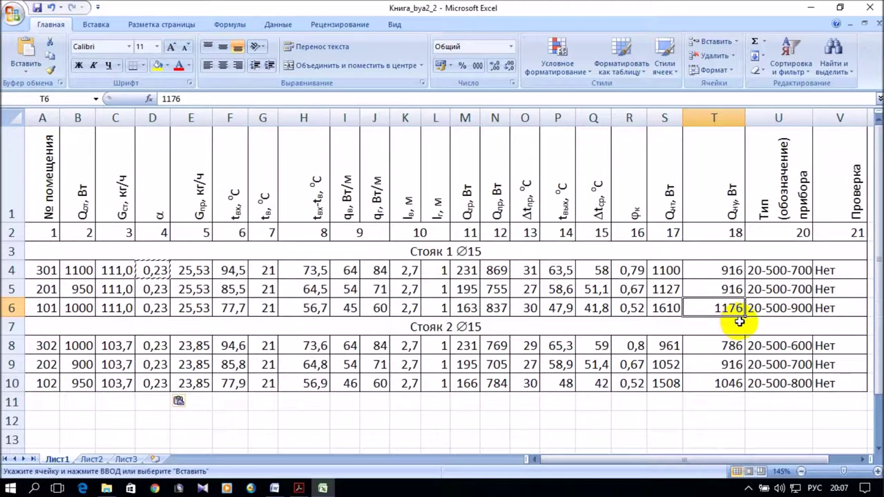
drag(730, 308, 766, 309)
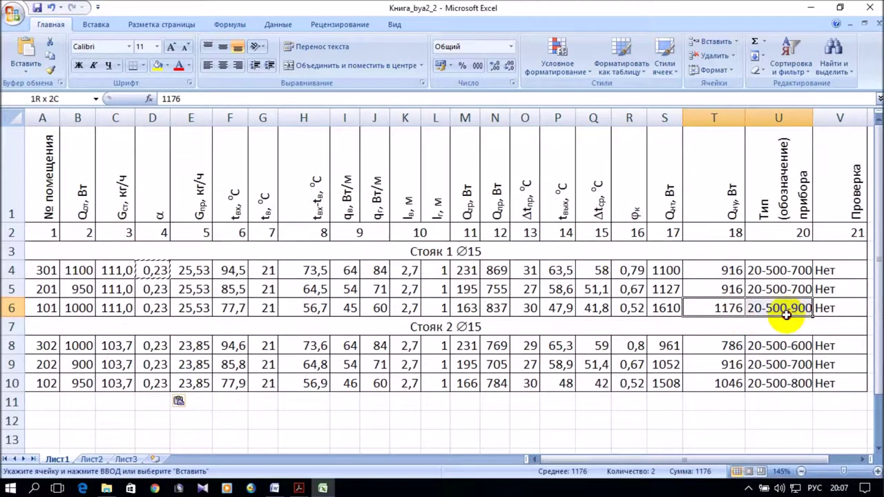
right_click(727, 309)
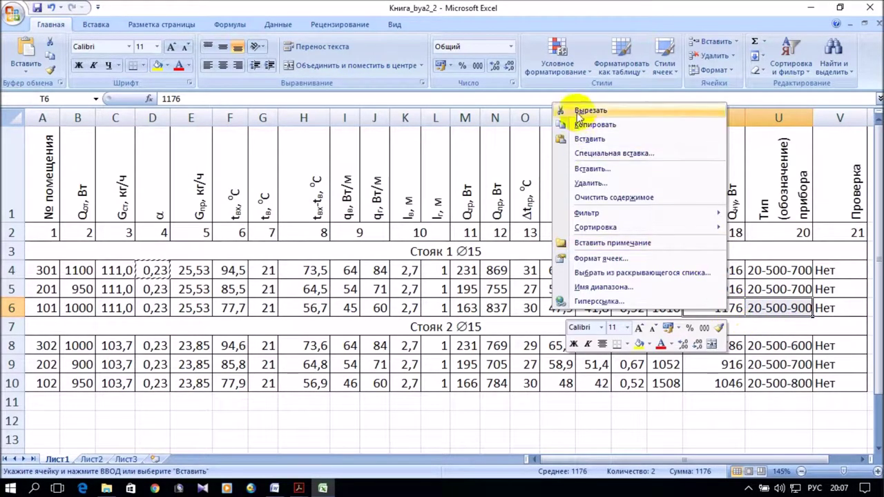
click(568, 129)
drag(729, 270, 760, 290)
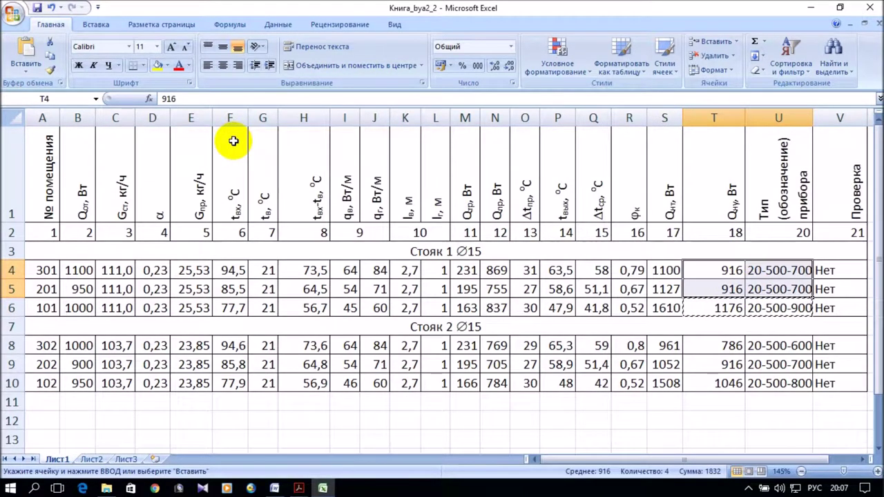
click(25, 56)
- Paste the copied 1176 and 20-500-900 pair into T9:U9 for room 202
click(731, 348)
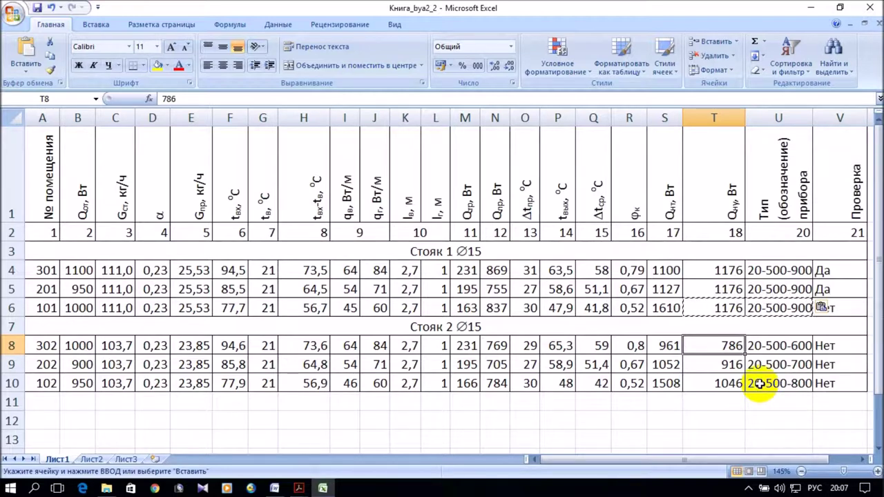
drag(711, 364, 773, 364)
click(24, 52)
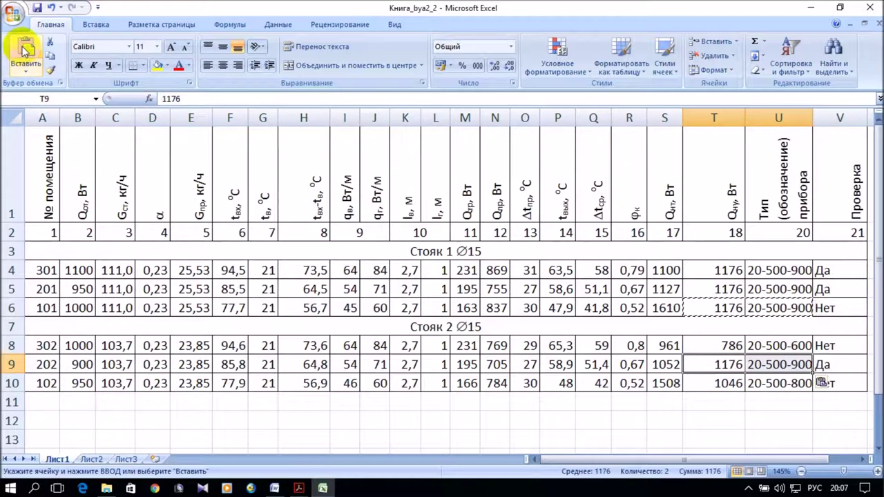
click(706, 319)
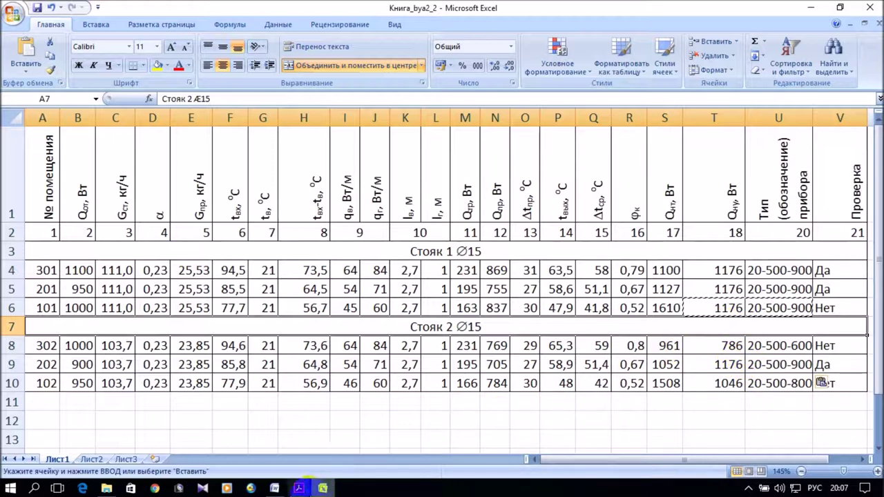
- Switch to the PRADO PDF in Adobe Acrobat Reader and copy the designation 20-500-1200 from the radiator table on page 21
mouse_move(299, 489)
click(481, 452)
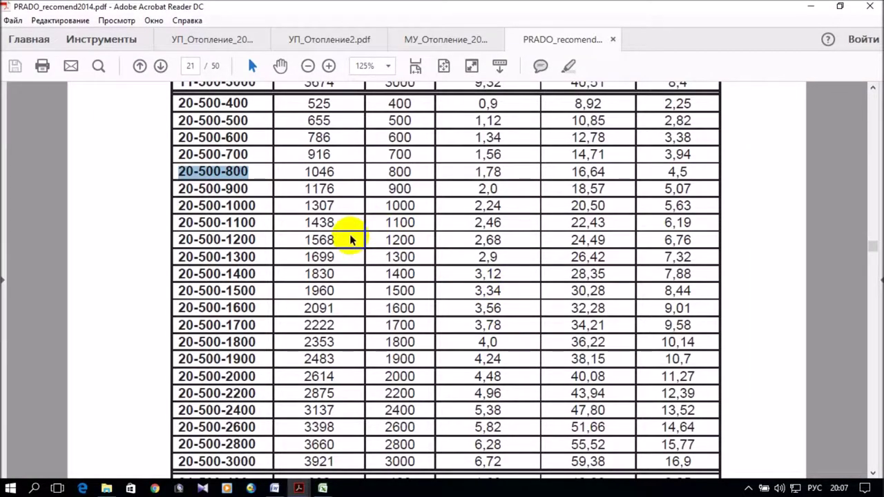
drag(261, 238, 178, 245)
right_click(201, 249)
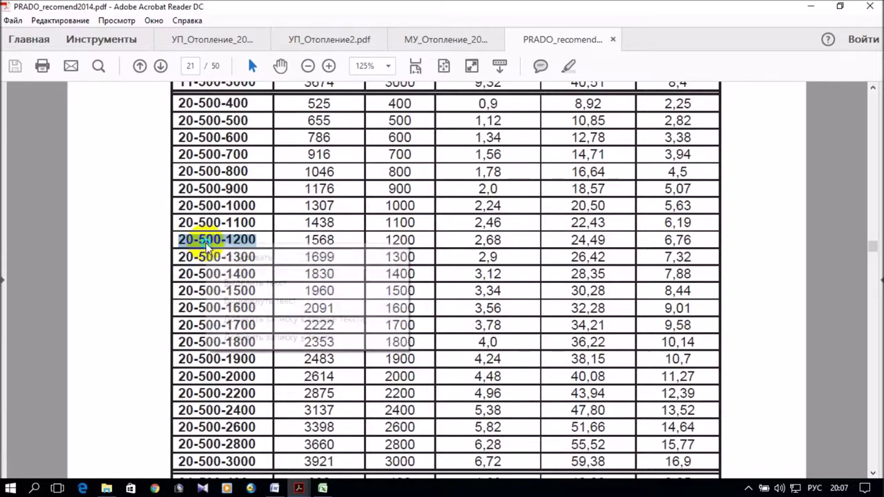
click(238, 252)
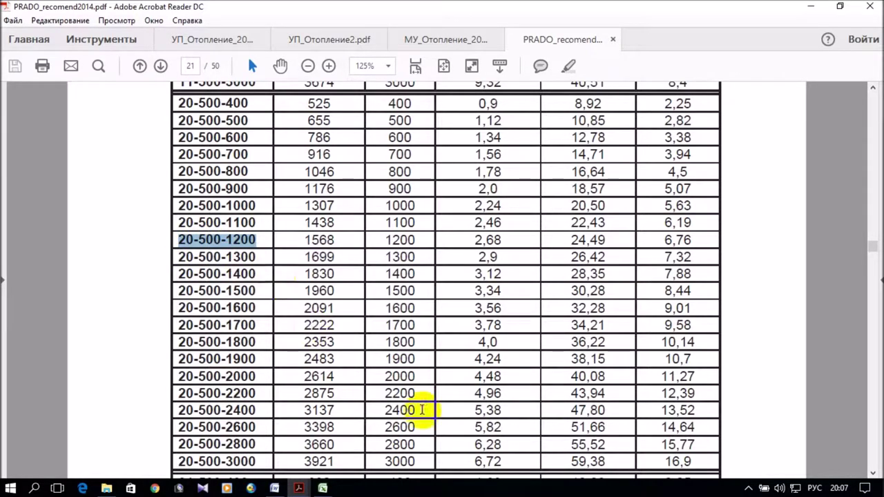
- Return to Excel, set room 101's nominal heat flow in T6 to 1568 and paste the type 20-500-1200 into U6
click(323, 488)
click(721, 307)
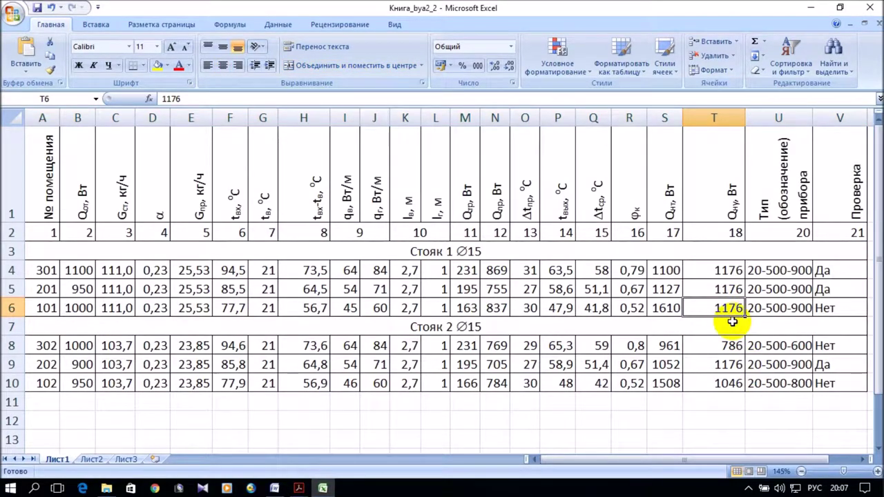
text(156)
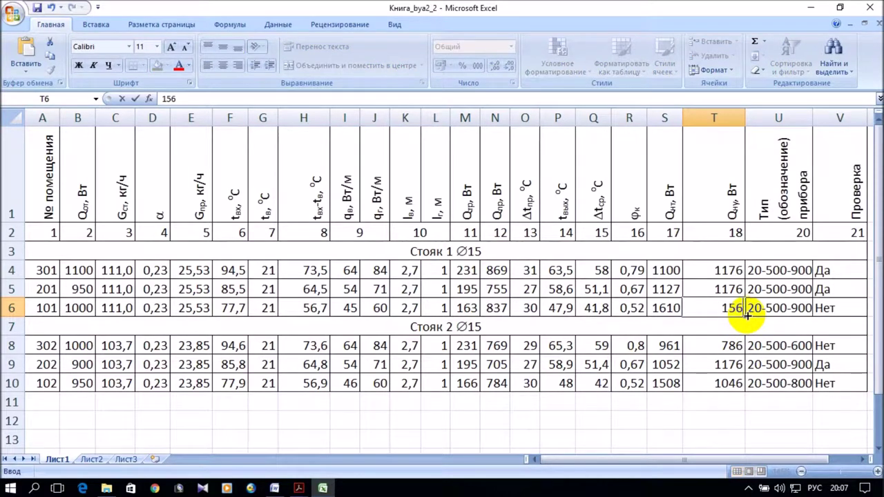
text(8)
key(Return)
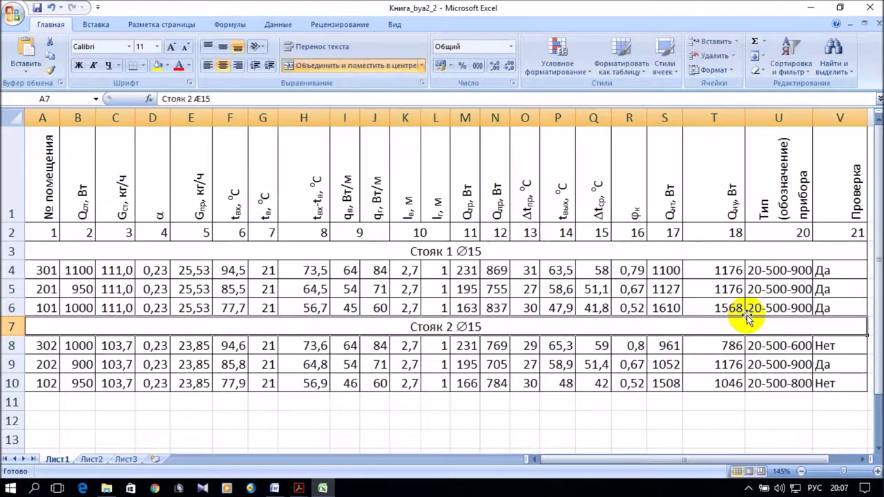
click(783, 307)
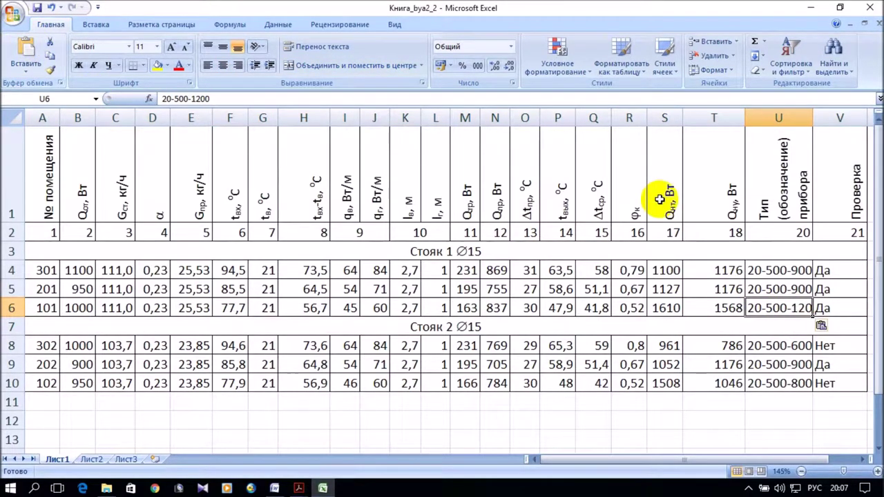
- Autofit the widths of device type column U and check column V
double_click(811, 117)
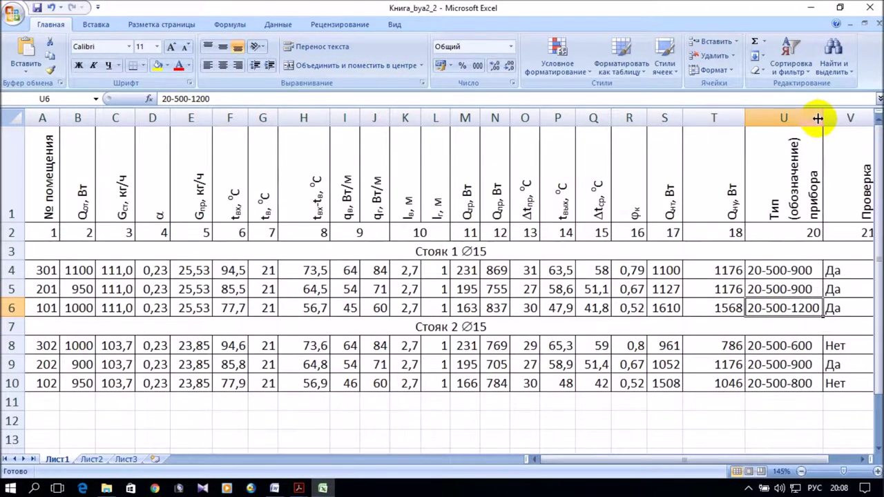
click(869, 459)
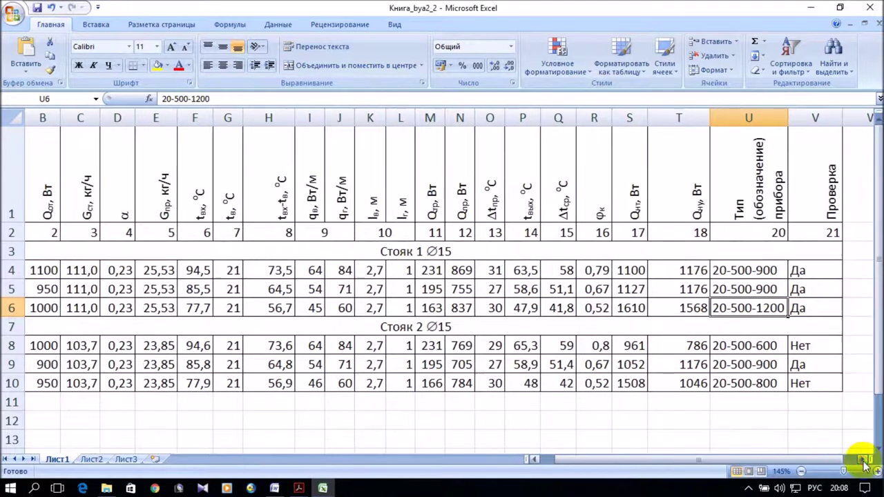
double_click(842, 119)
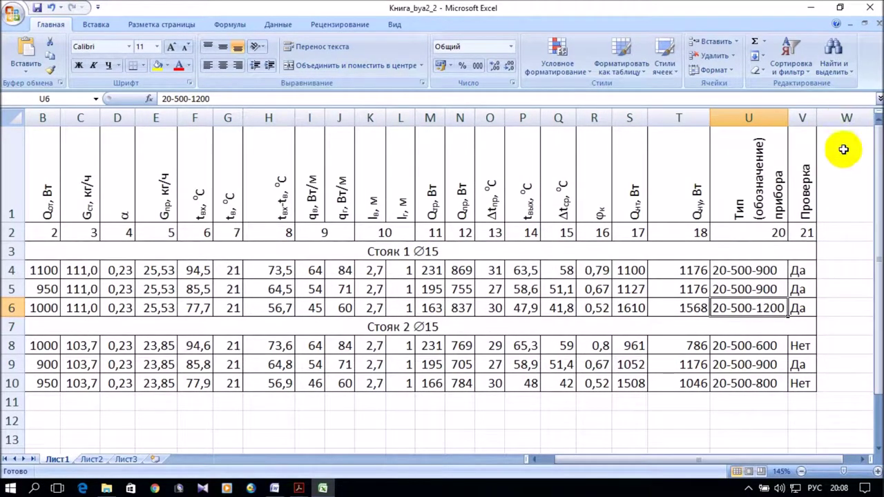
drag(576, 464, 538, 457)
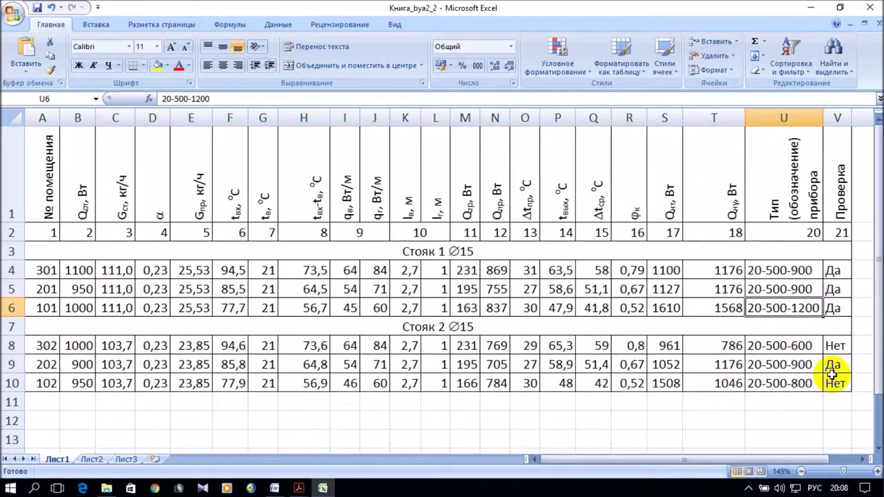
- Select room 302's cell T8, then switch to the PRADO PDF and copy the designation 20-500-700 from the radiator table
click(718, 350)
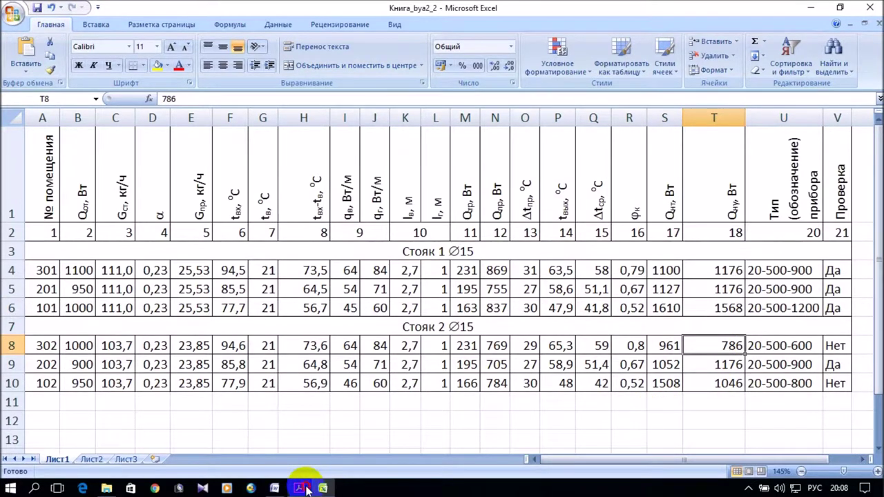
mouse_move(299, 488)
click(532, 452)
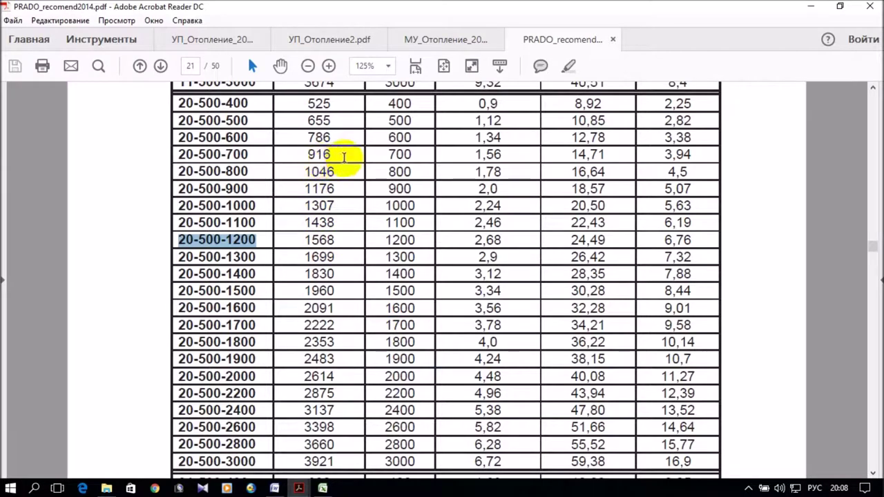
drag(253, 155, 168, 160)
right_click(196, 164)
click(222, 177)
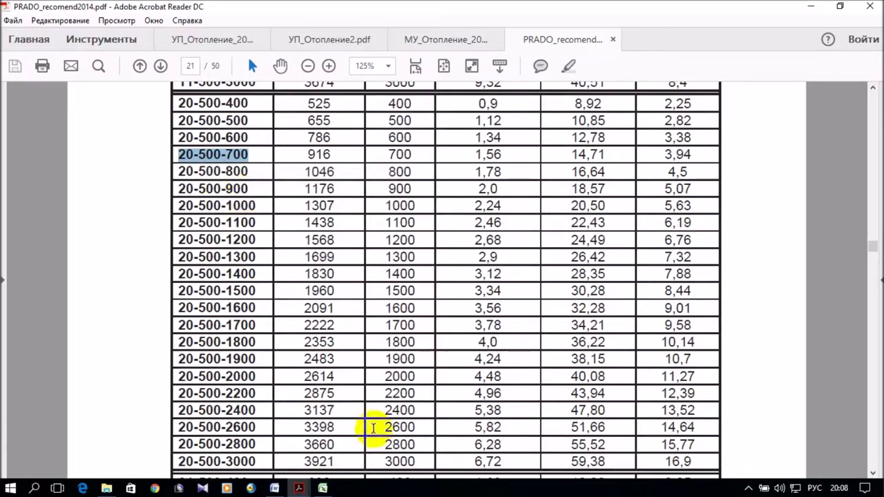
- Return to Excel, set room 302's nominal heat flow in T8 to 916 and paste the type 20-500-700 into U8
click(323, 488)
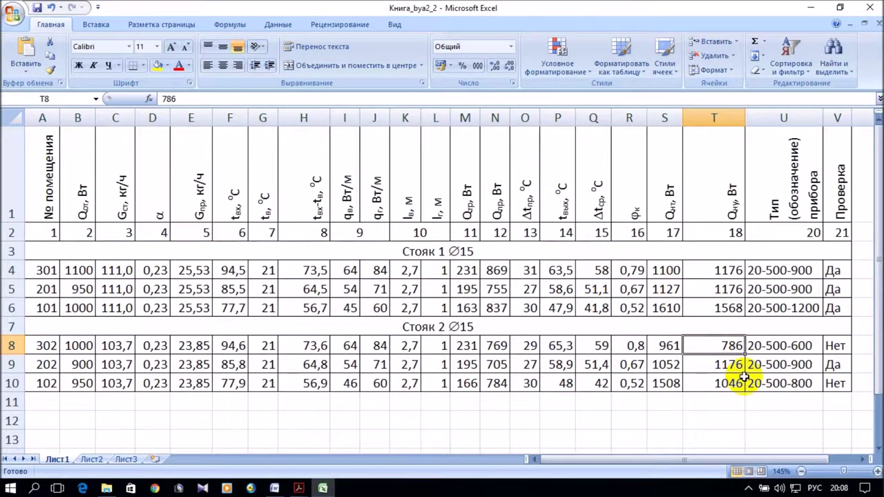
text(9)
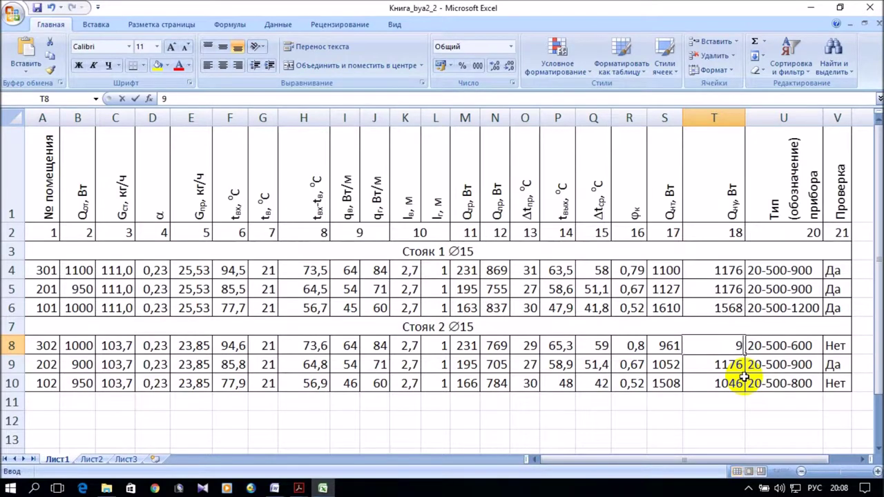
text(16)
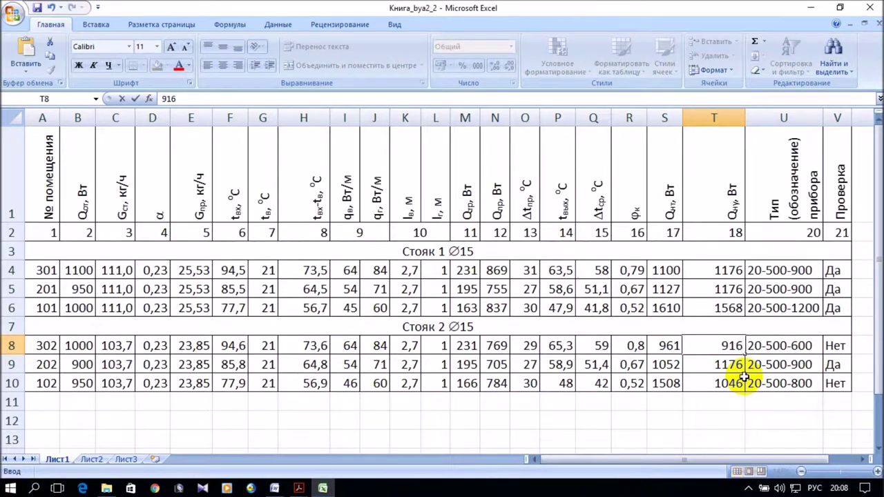
key(Return)
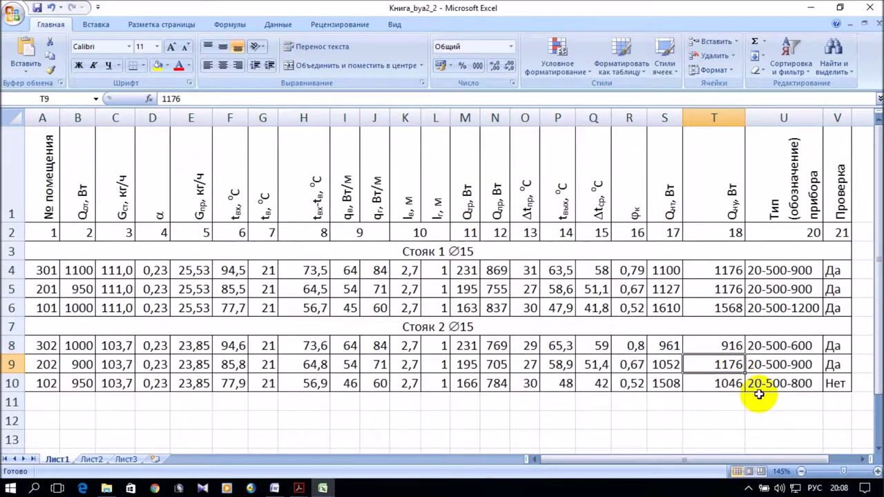
click(786, 346)
click(23, 49)
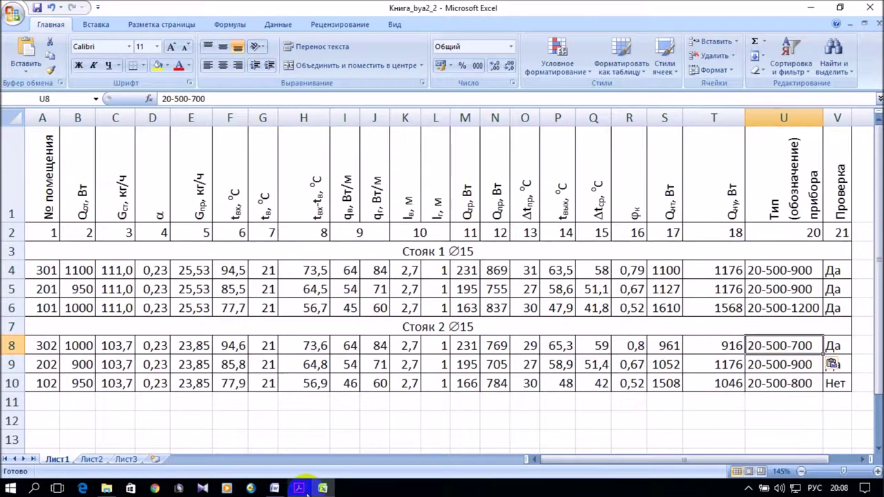
- Consult the PRADO PDF's 20-500 series table, return to Excel and set room 102's nominal heat flow in T10 to 1568
click(276, 488)
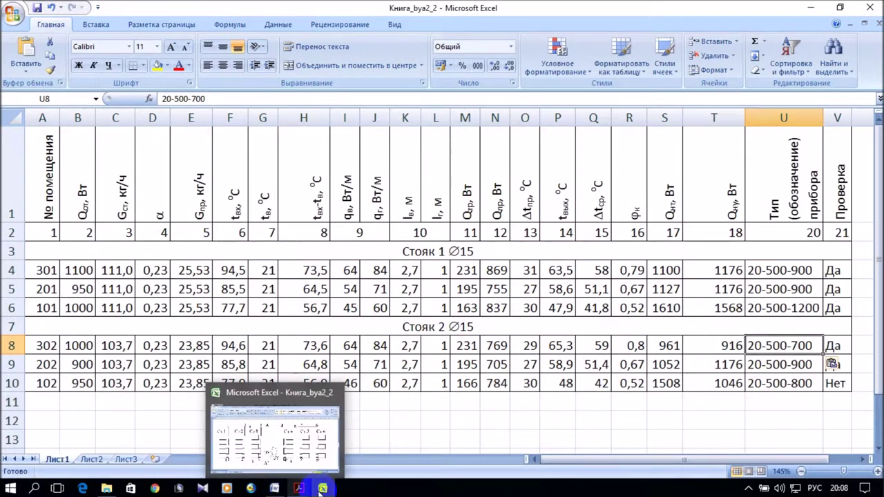
click(487, 439)
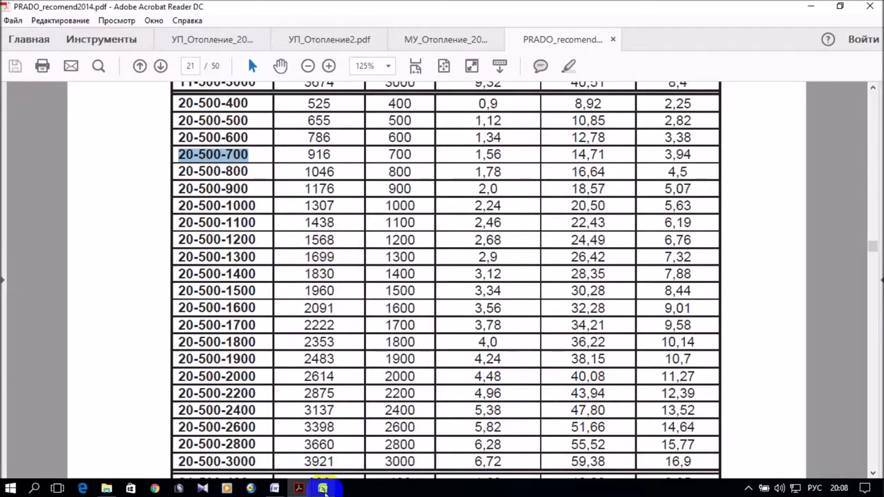
click(321, 487)
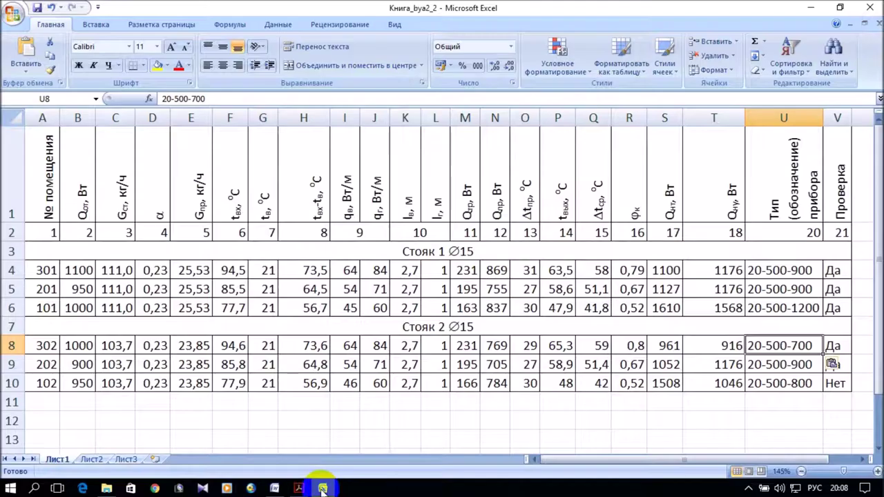
click(720, 388)
text(1568)
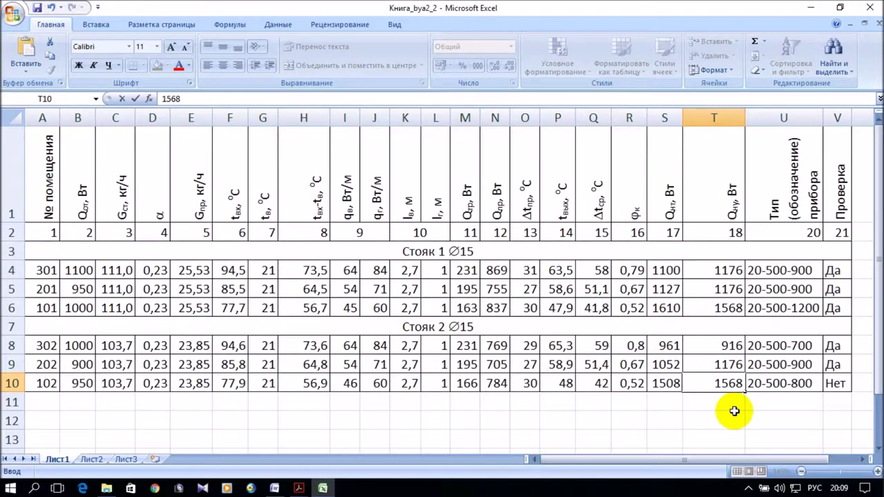
key(Return)
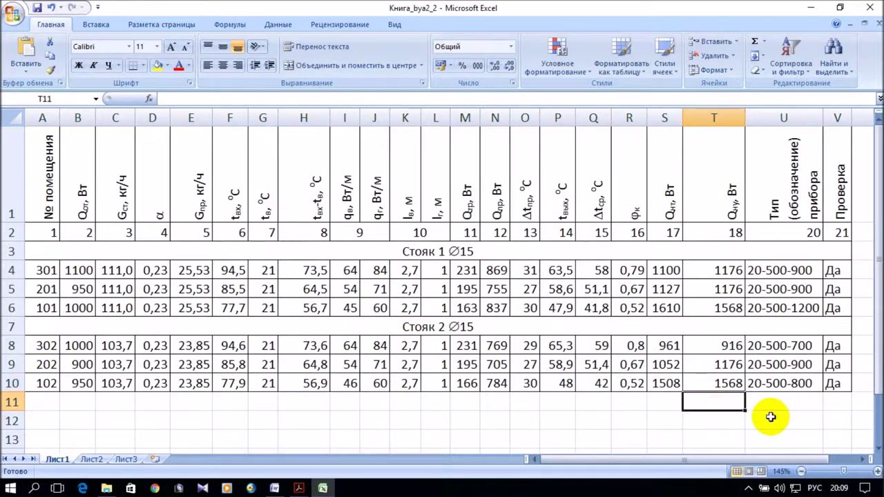
- Inspect the check formula in V10 for room 102 and the cells it refers to, leaving it unedited
click(837, 386)
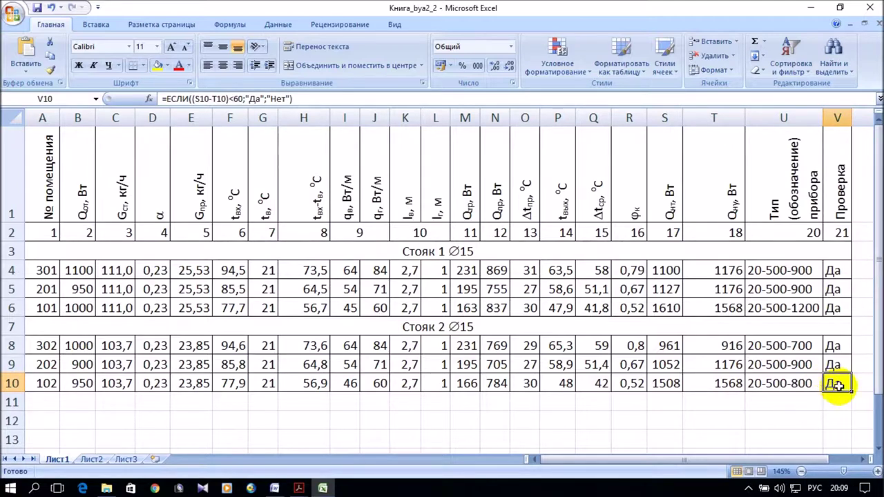
double_click(837, 386)
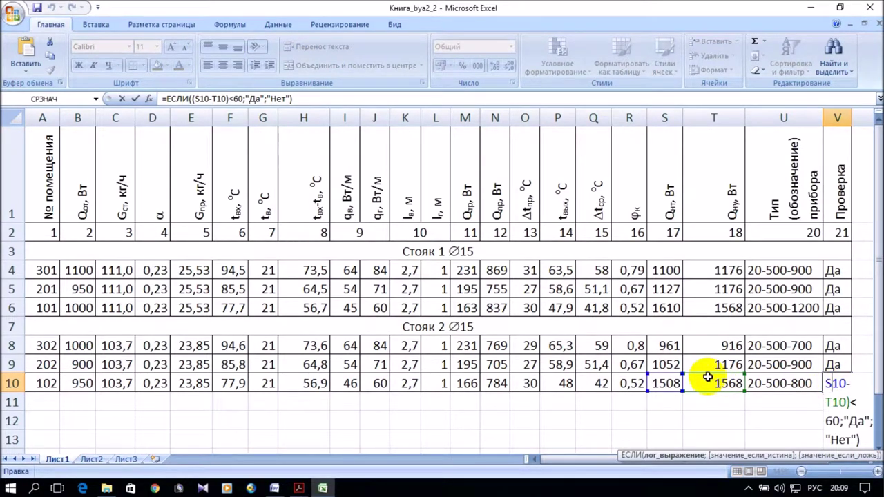
key(Escape)
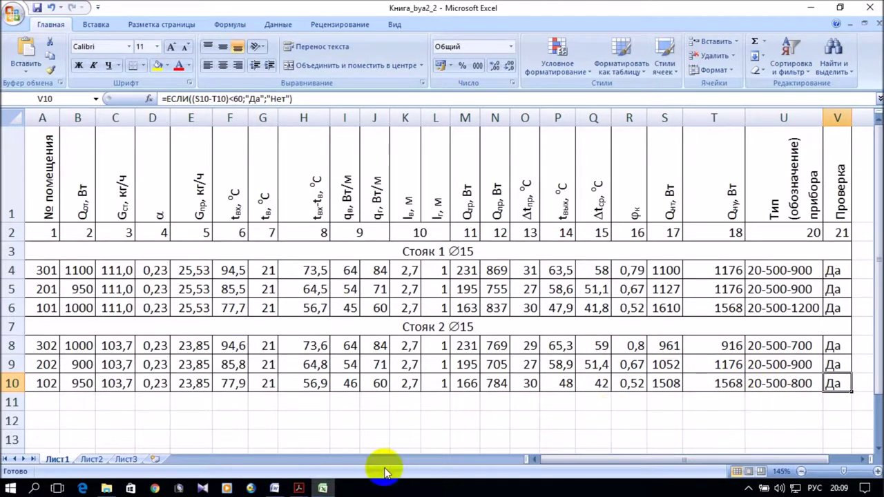
- Check the 20-500 series in the PRADO PDF, return to Excel and change room 102's device type in U10 to 20-500-1200
mouse_move(304, 487)
click(475, 438)
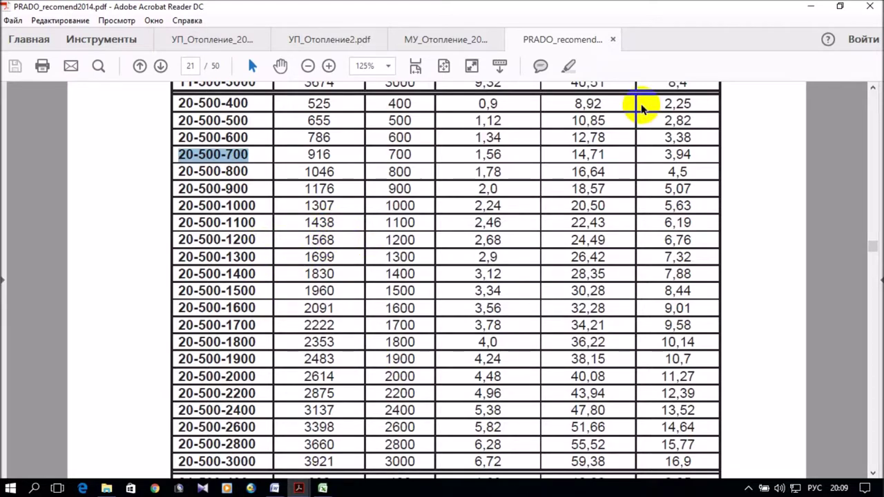
click(809, 8)
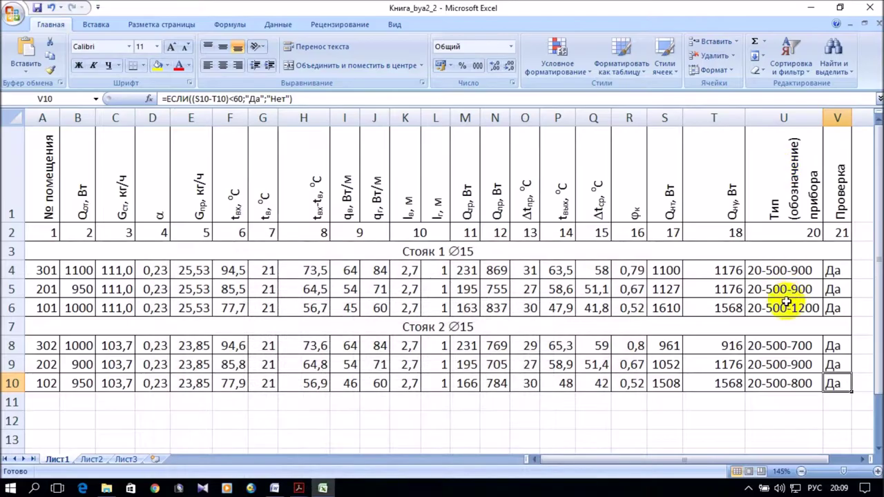
click(796, 384)
double_click(796, 384)
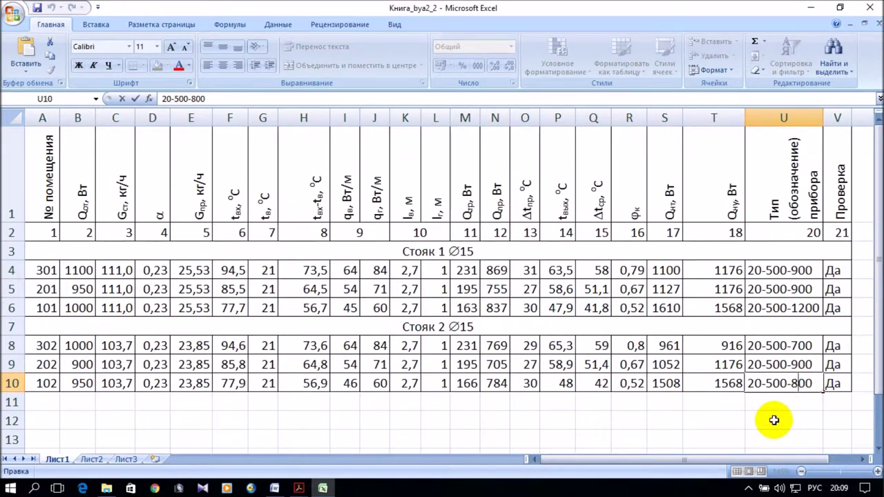
key(BackSpace)
text(12)
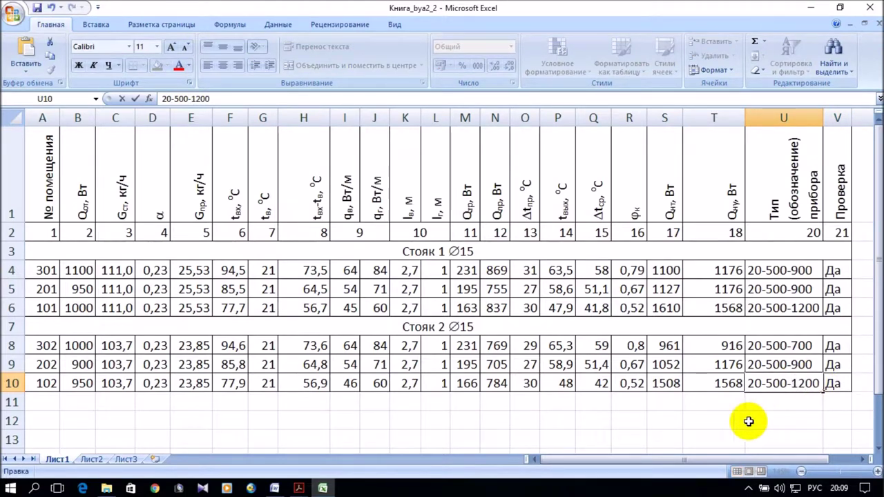
click(662, 293)
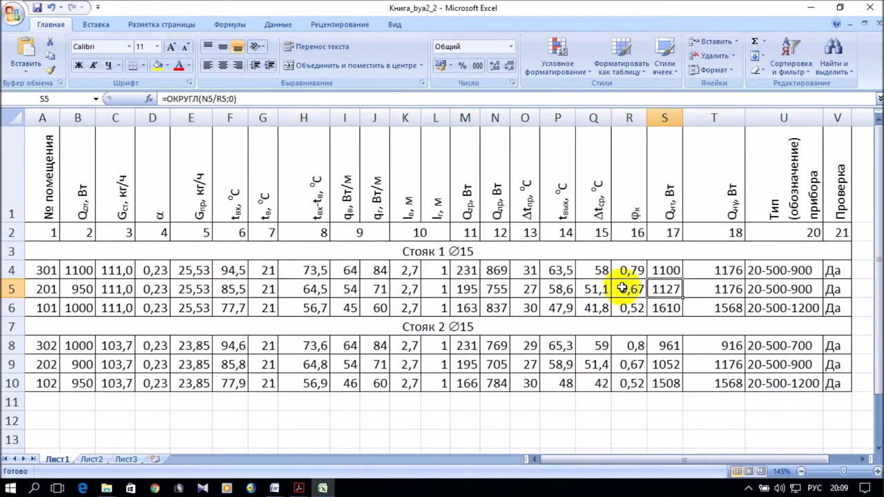
- Switch to Word to view the heating riser scheme with risers Ст 1 to Ст 6, and return to Excel
click(274, 488)
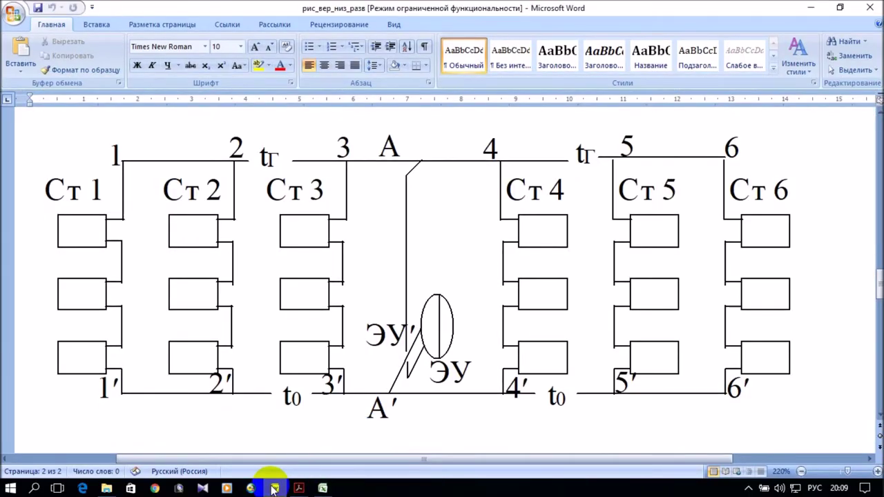
click(274, 488)
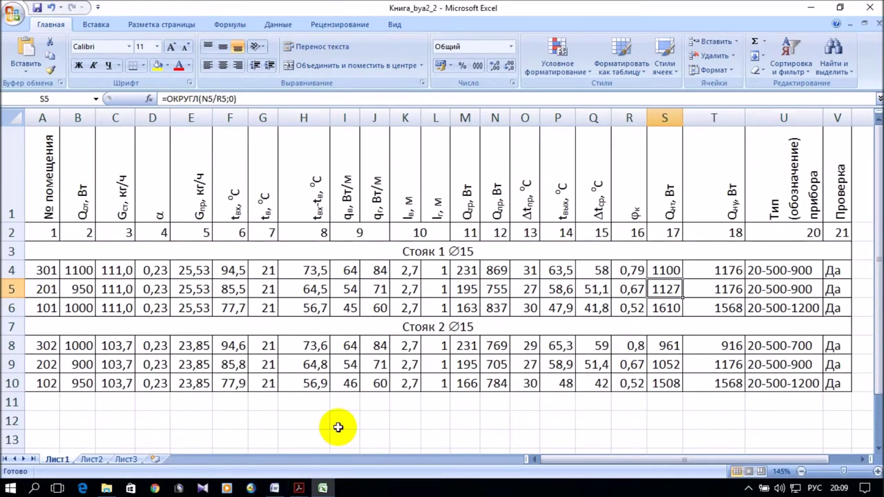